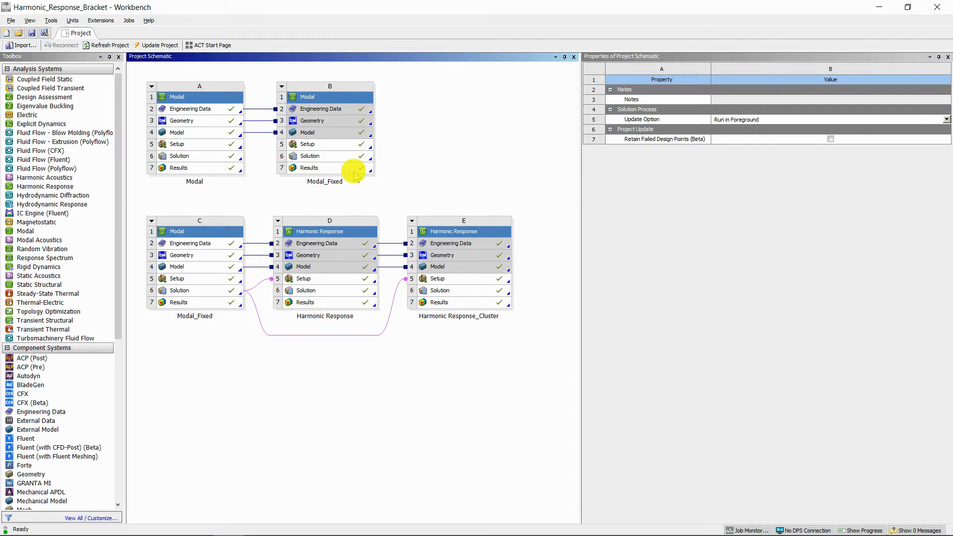
# Duplicate the Modal_Fixed system B without keeping its upstream connections to the rest of the project.
pyautogui.click(282, 88)
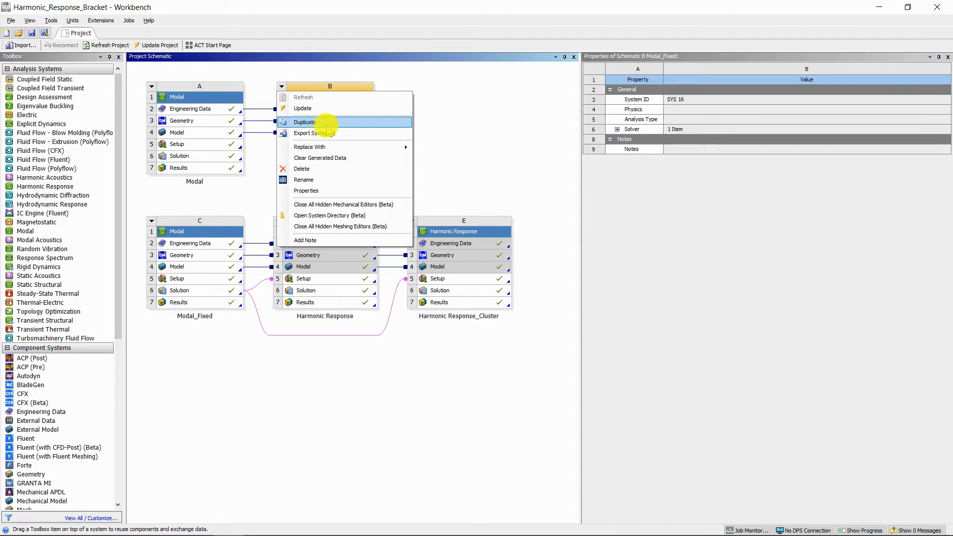
pyautogui.click(304, 122)
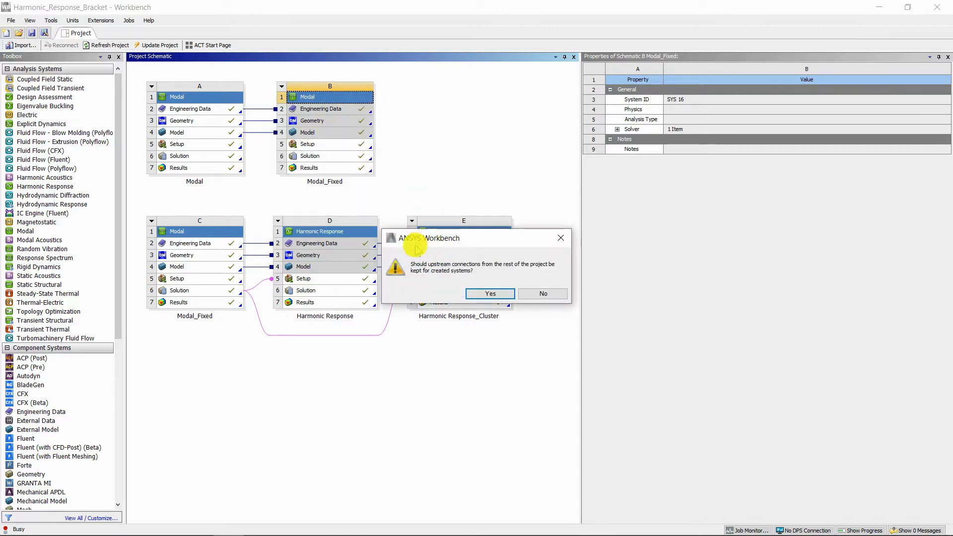
pyautogui.click(543, 294)
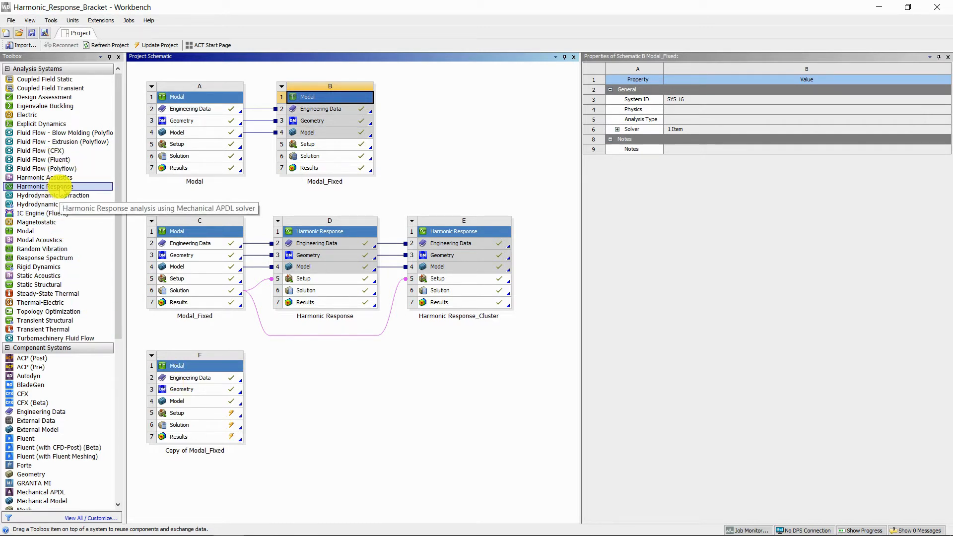
# Link a new Harmonic Response system to the Solution of Copy of Modal_Fixed and open the copied system's Model for editing.
pyautogui.click(58, 187)
pyautogui.moveTo(58, 186); pyautogui.dragTo(213, 425)
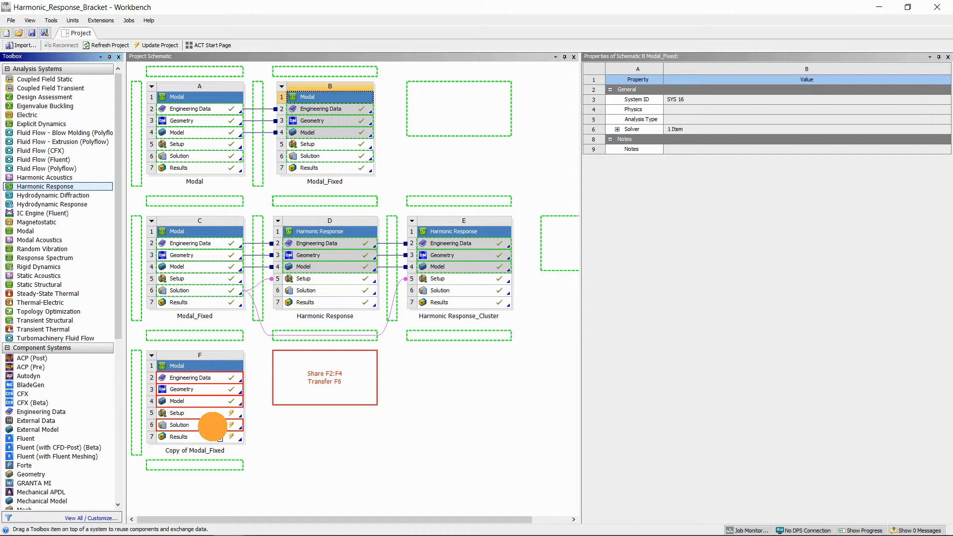
pyautogui.moveTo(213, 426); pyautogui.dragTo(213, 425)
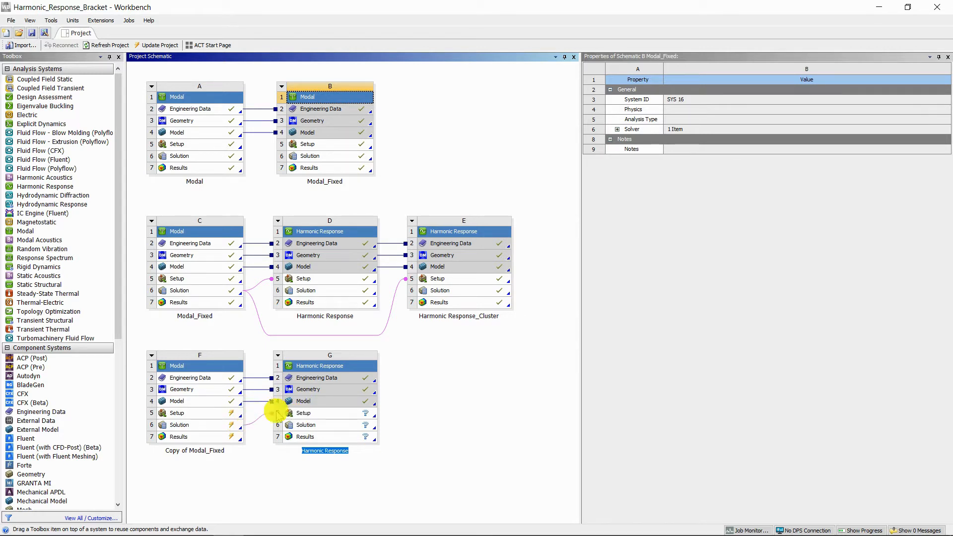
pyautogui.click(199, 402)
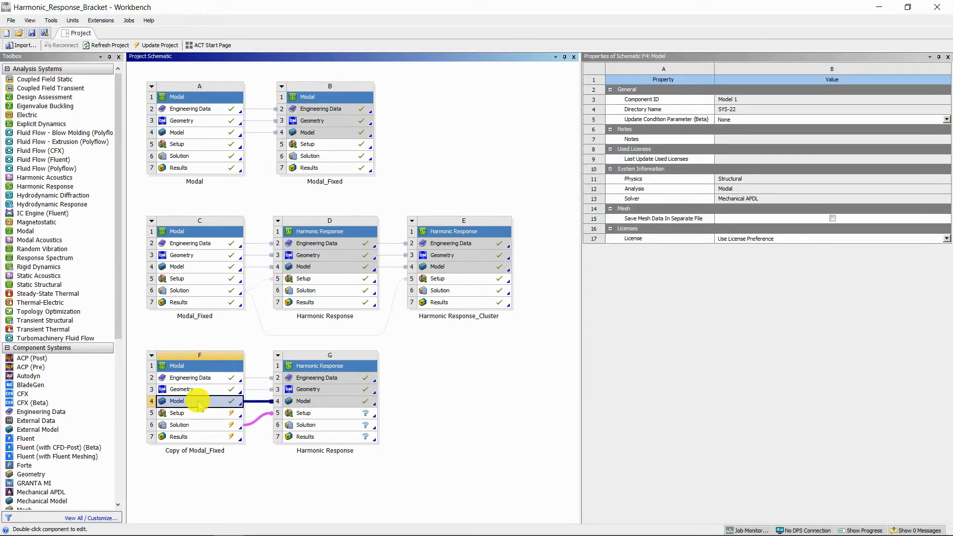
pyautogui.doubleClick(199, 402)
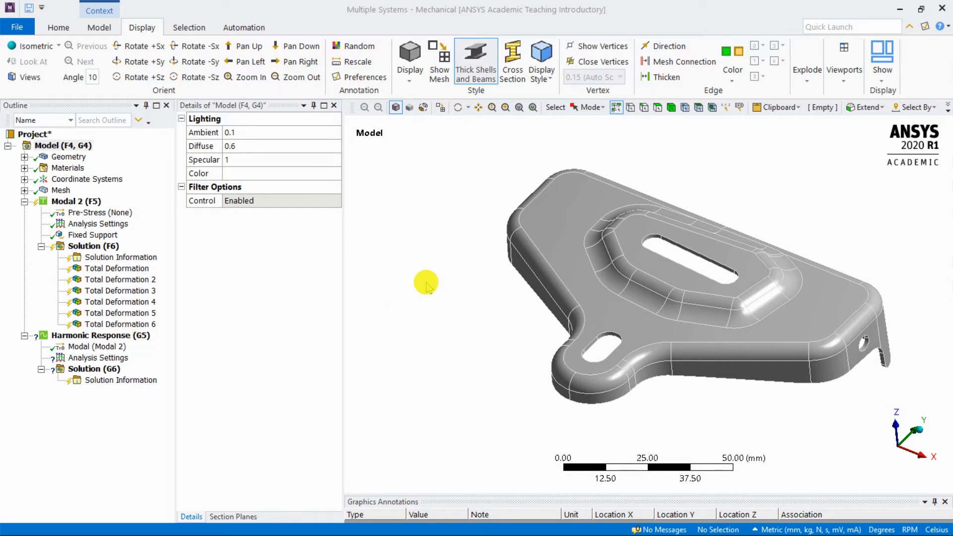
# Examine the bracket's body and mounting holes and the faces held by the Fixed Support of Modal 2.
pyautogui.click(585, 254)
pyautogui.click(570, 246)
pyautogui.moveTo(587, 208); pyautogui.dragTo(612, 221, button='middle')
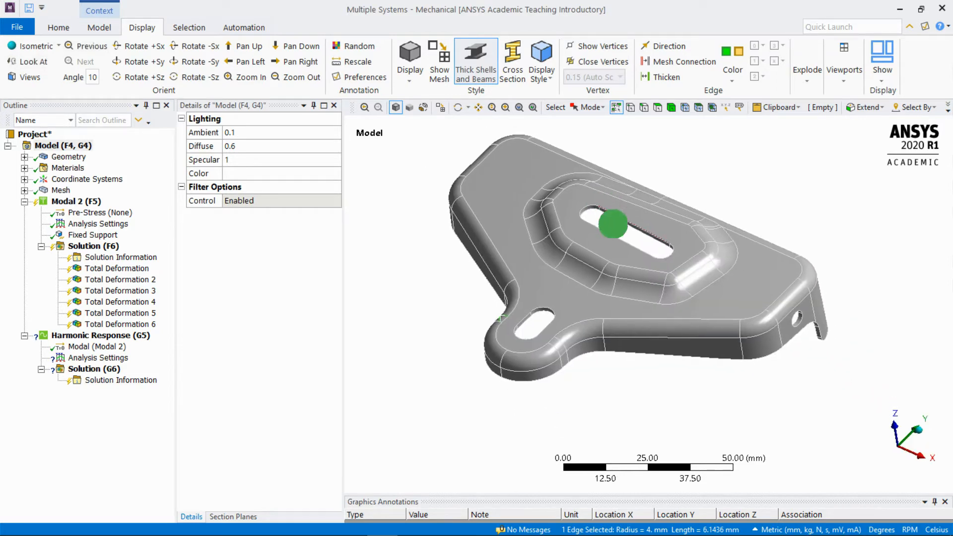
pyautogui.click(425, 293)
pyautogui.hotkey('ctrl', 'a')
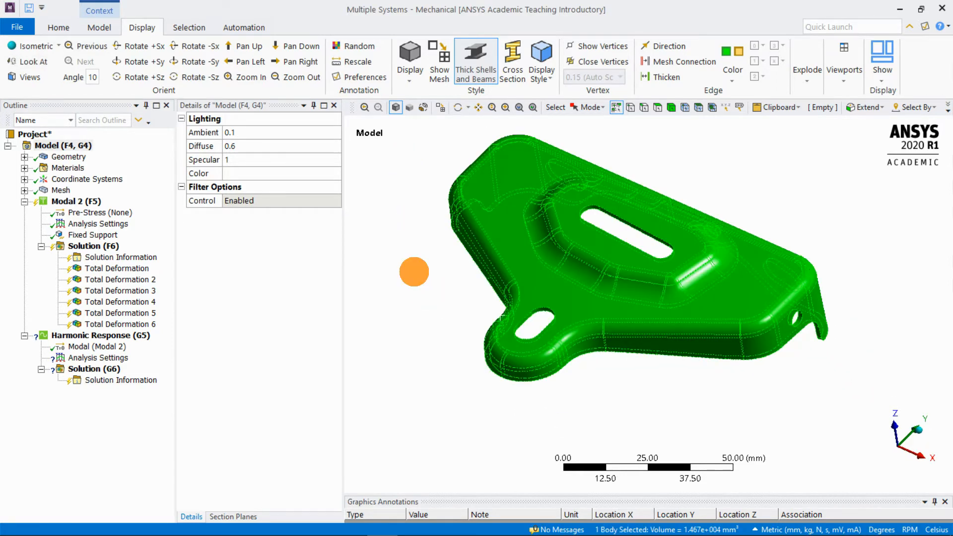
pyautogui.click(414, 270)
pyautogui.click(24, 157)
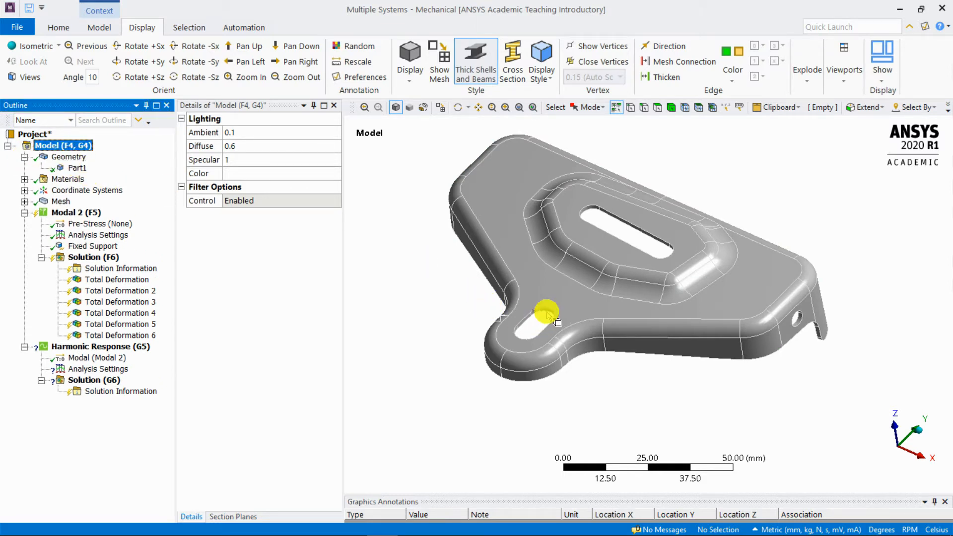
pyautogui.moveTo(621, 304); pyautogui.dragTo(526, 272, button='middle')
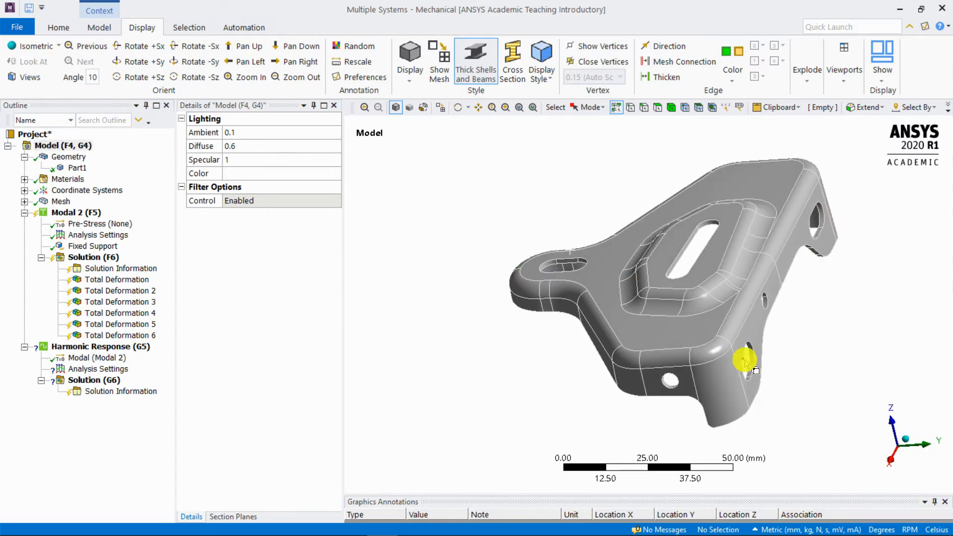
pyautogui.click(95, 246)
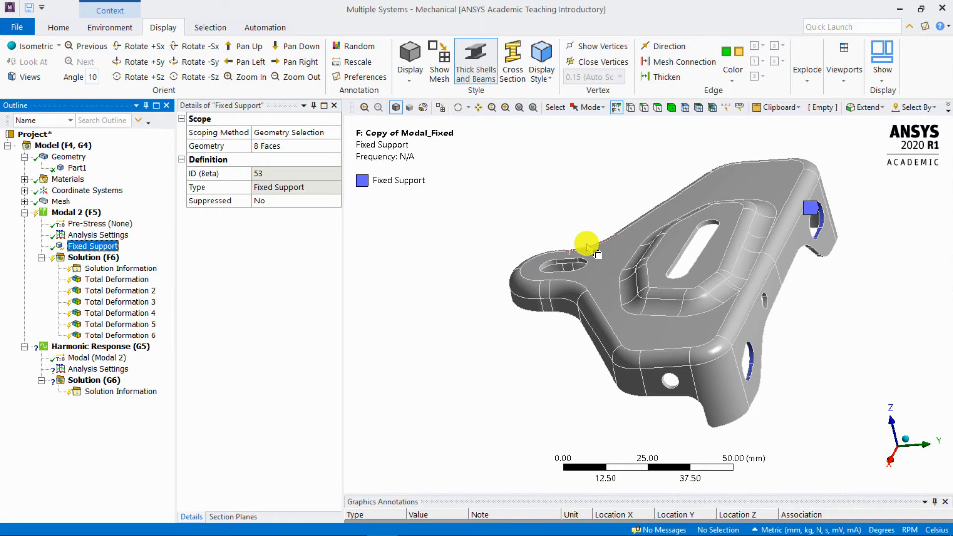
# Insert a Point Mass under the model's Geometry.
pyautogui.click(73, 160)
pyautogui.rightClick(76, 159)
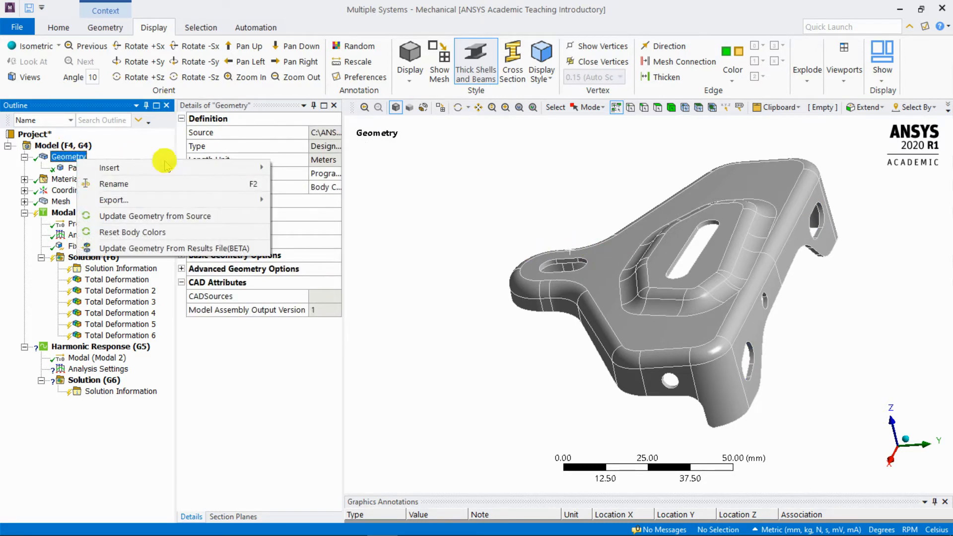
pyautogui.moveTo(255, 167)
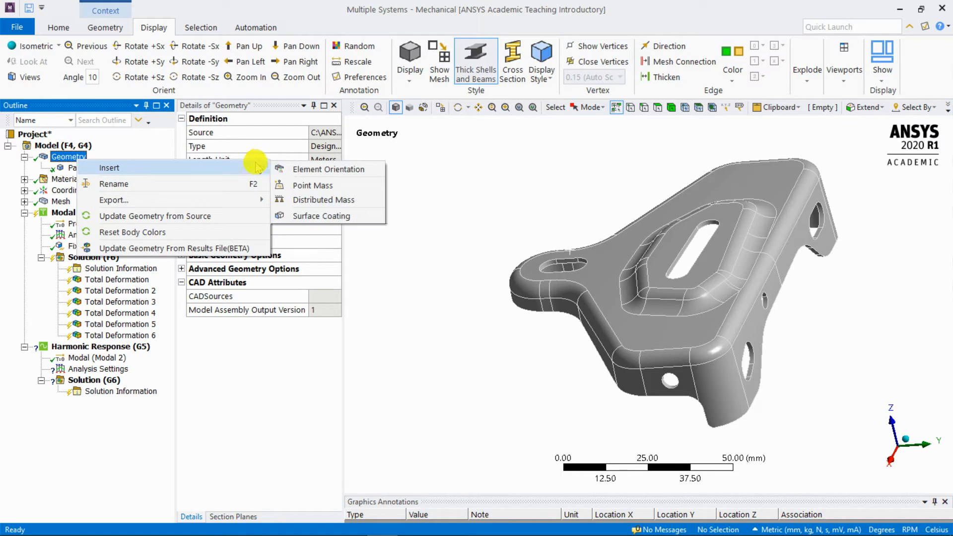
pyautogui.click(346, 186)
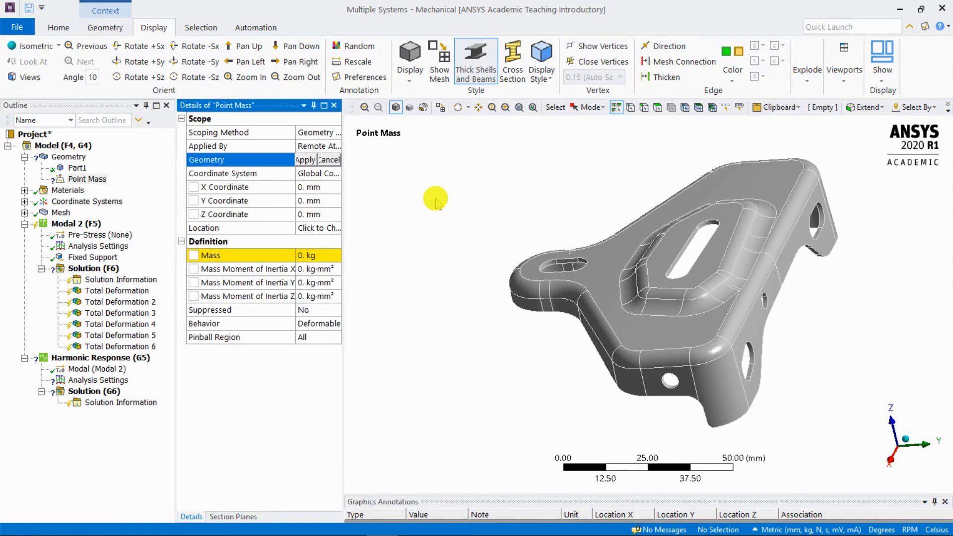
# Scope the point mass to the four inner faces of the small slot in the bracket's protruding end.
pyautogui.moveTo(508, 201); pyautogui.dragTo(596, 198, button='middle')
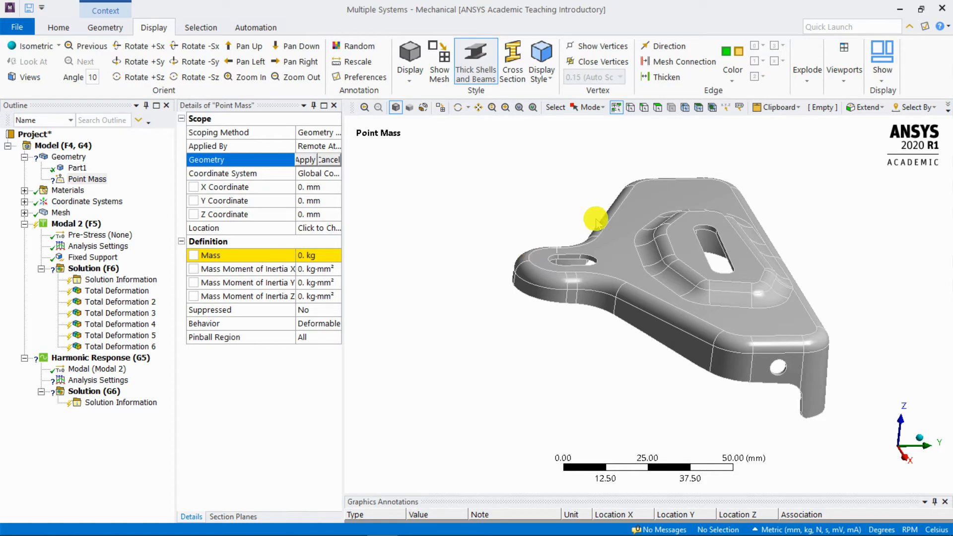
pyautogui.scroll(5, 546, 258)
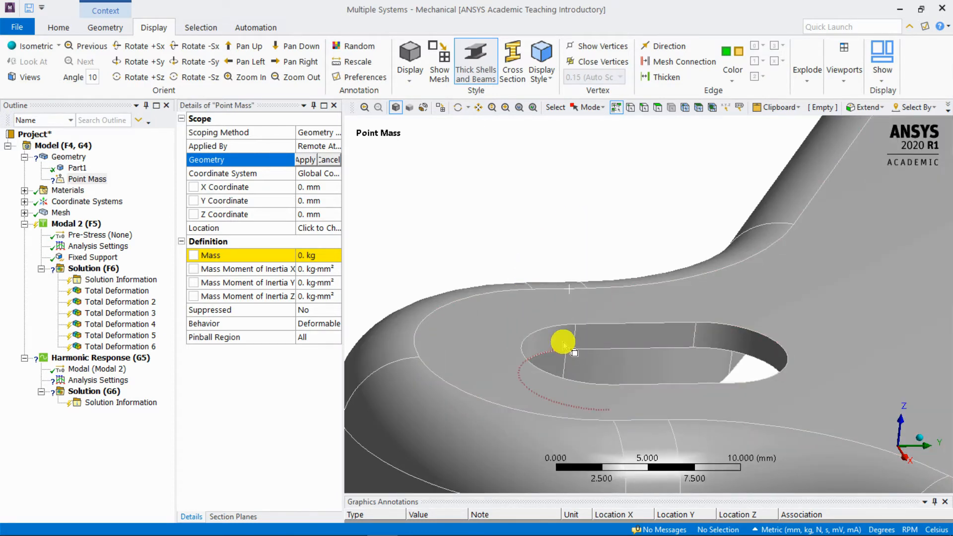
pyautogui.click(659, 106)
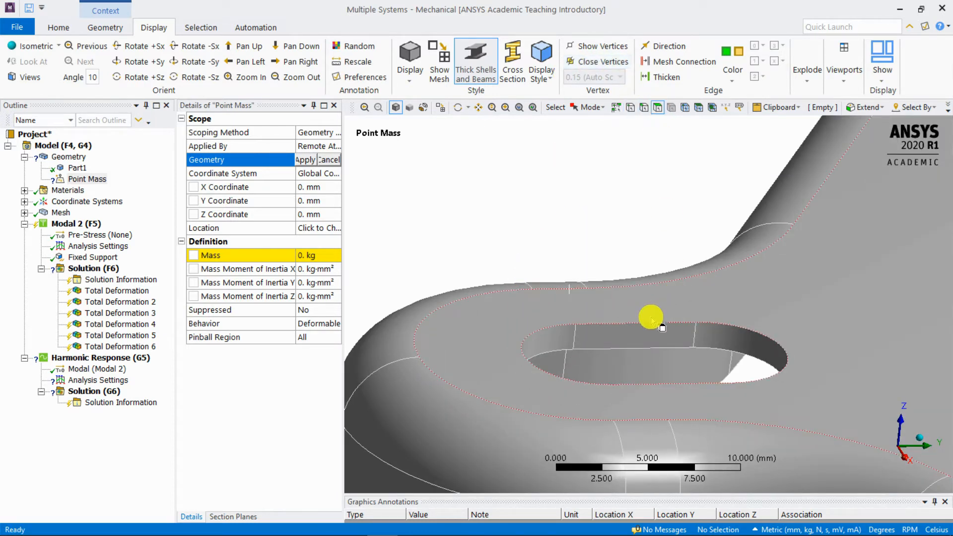
pyautogui.click(562, 344)
pyautogui.keyDown('ctrl'); pyautogui.click(643, 332); pyautogui.keyUp('ctrl')
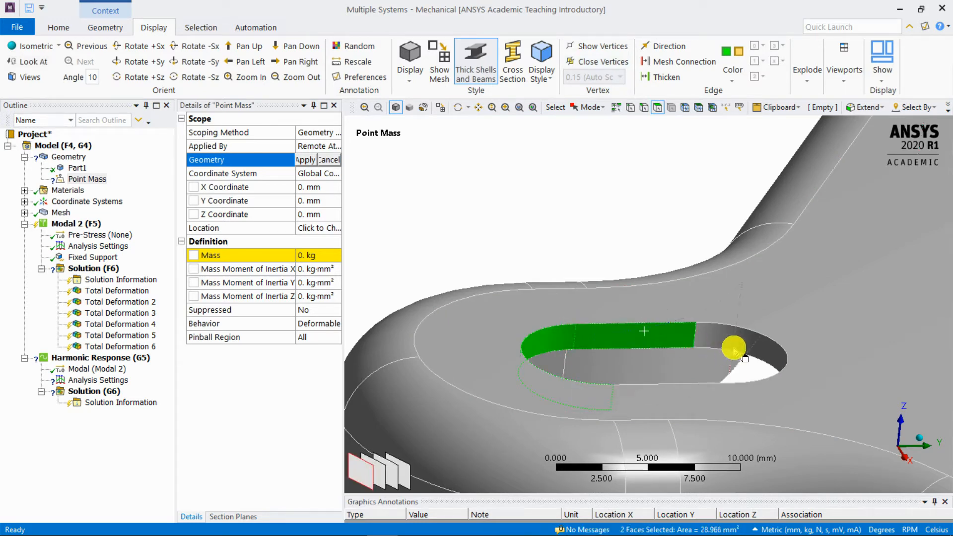
pyautogui.keyDown('ctrl'); pyautogui.click(744, 336); pyautogui.keyUp('ctrl')
pyautogui.moveTo(744, 336); pyautogui.dragTo(669, 355, button='middle')
pyautogui.keyDown('ctrl'); pyautogui.click(663, 364); pyautogui.keyUp('ctrl')
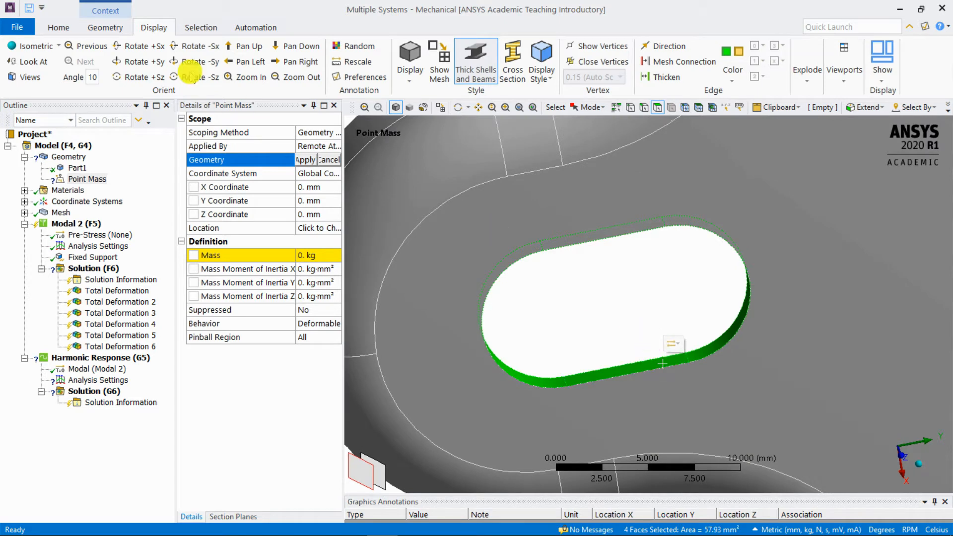
pyautogui.click(305, 159)
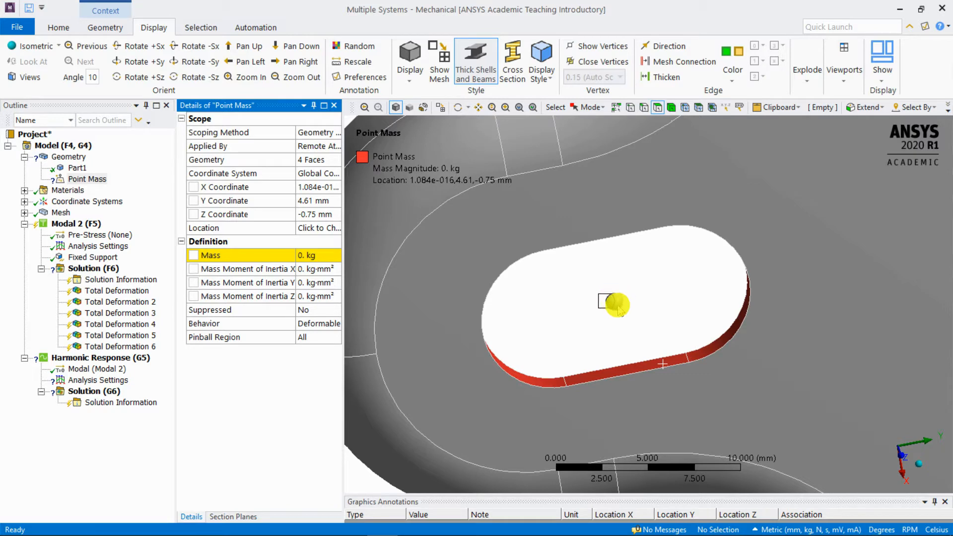
# Set the mass of the point mass to 0.01 kg.
pyautogui.moveTo(623, 319); pyautogui.dragTo(650, 385, button='middle')
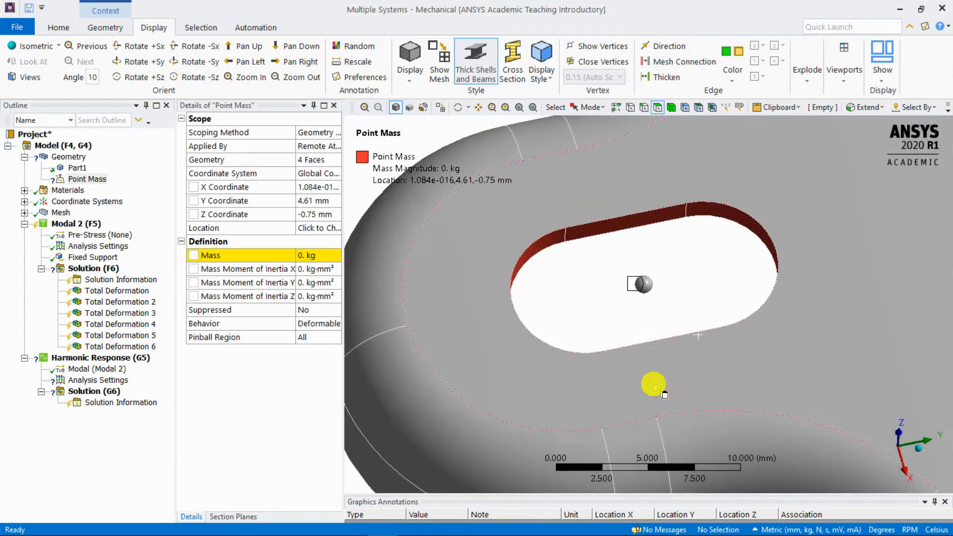
pyautogui.scroll(-2, 633, 291)
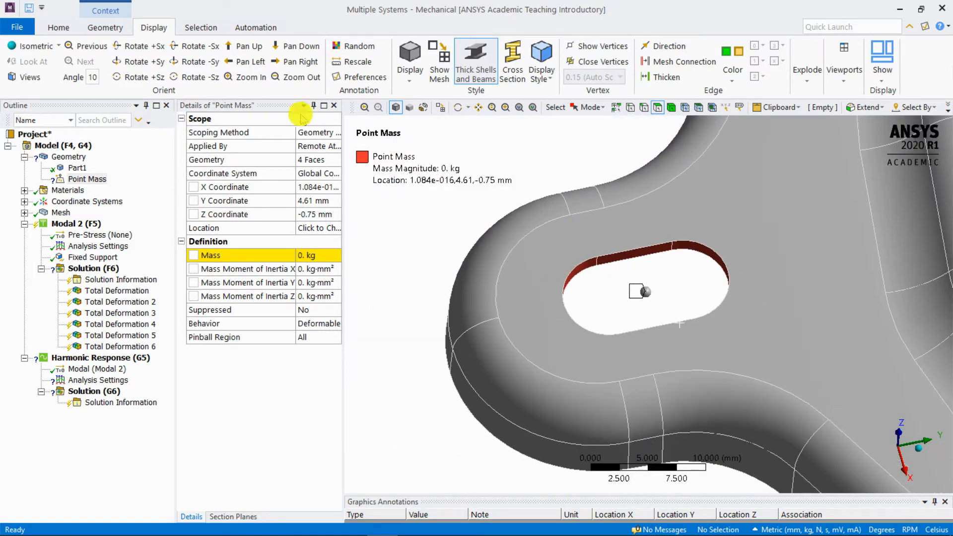
pyautogui.click(324, 253)
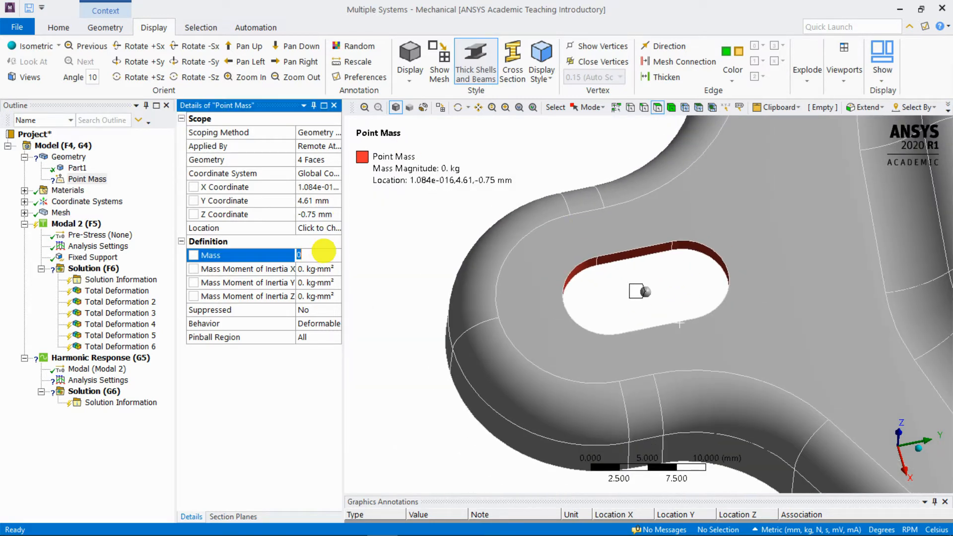
pyautogui.press('Return')
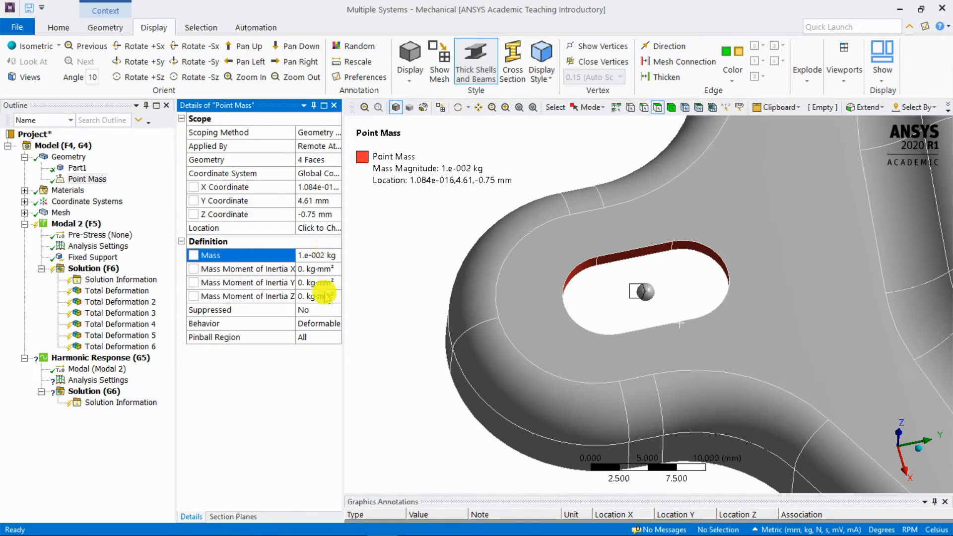
# Set the point mass behavior to Rigid and widen the value column of its details.
pyautogui.click(339, 324)
pyautogui.click(337, 324)
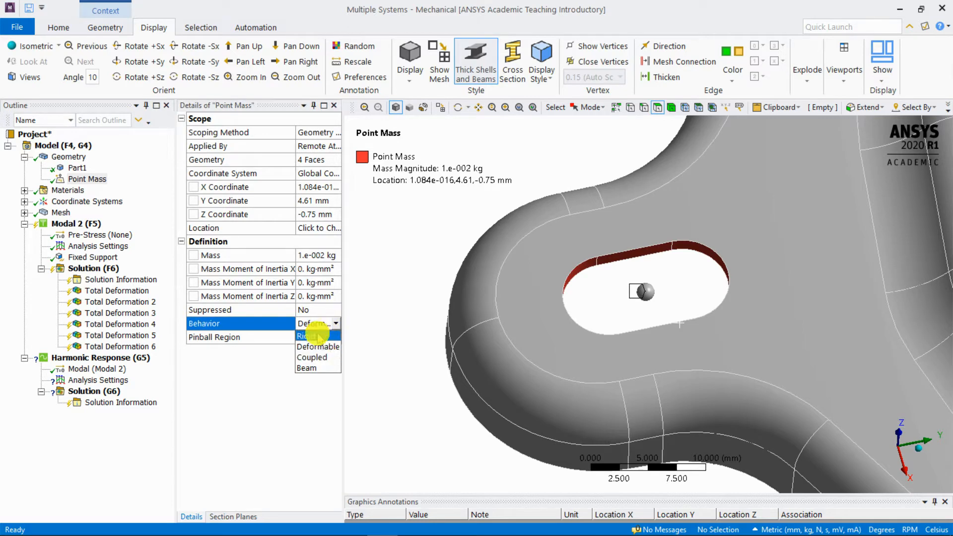
pyautogui.click(317, 334)
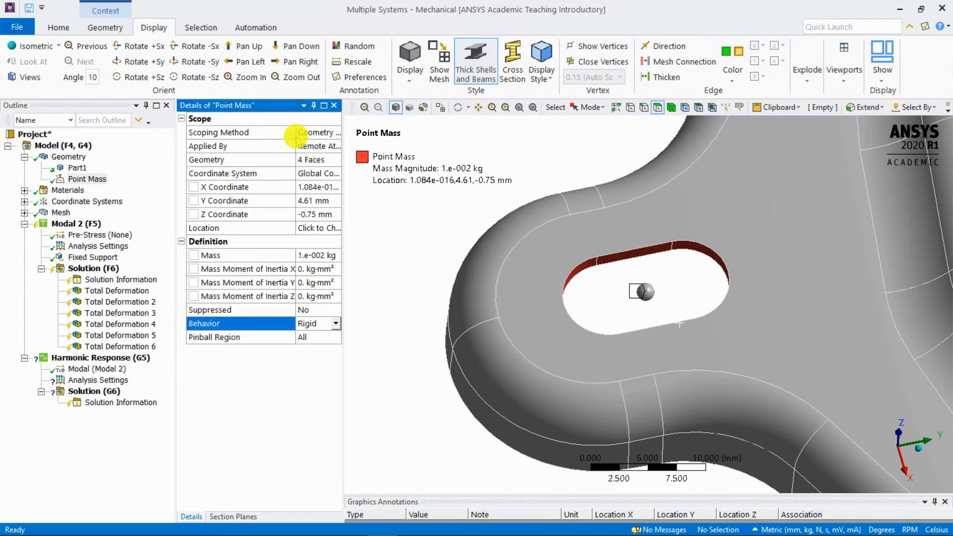
pyautogui.moveTo(296, 135); pyautogui.dragTo(272, 135)
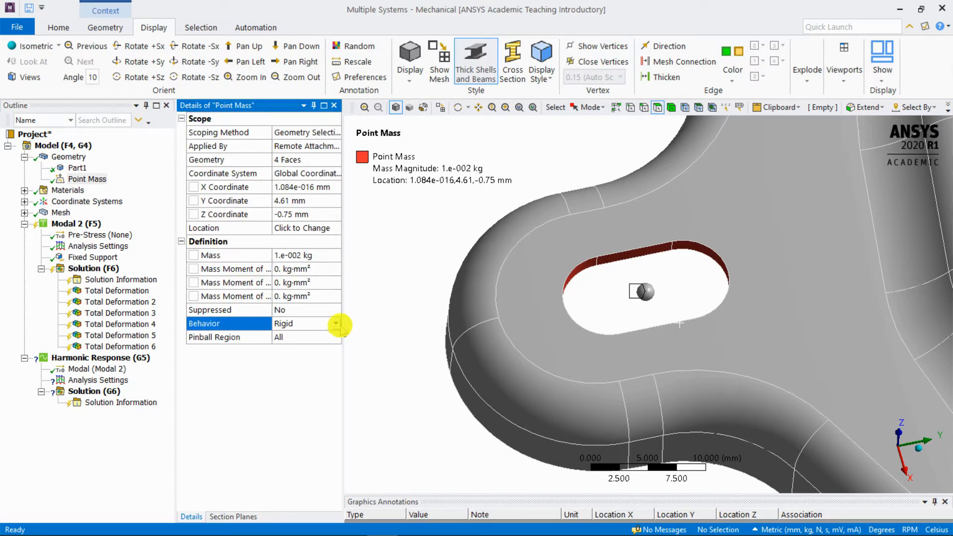
pyautogui.click(336, 324)
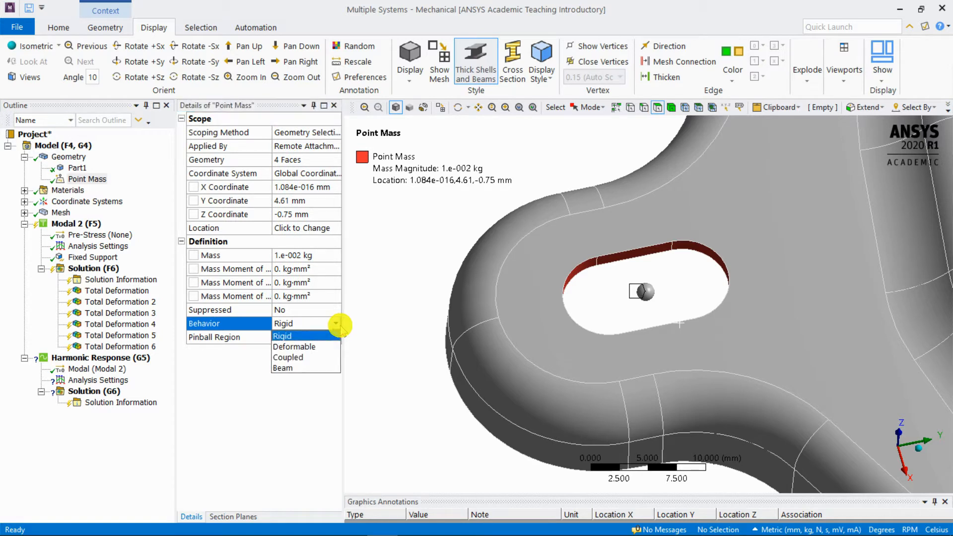
pyautogui.click(368, 310)
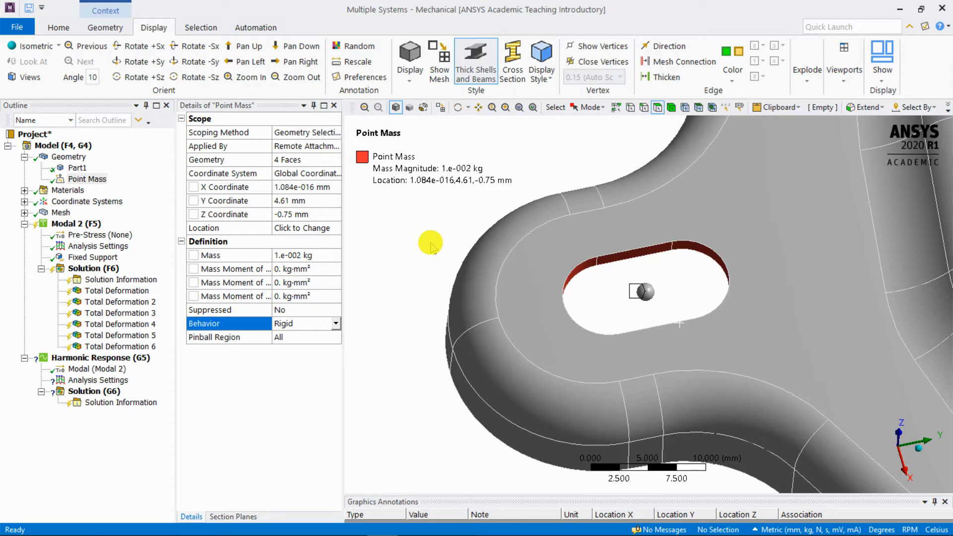
# Examine the point mass location at the slot up close and from the side, looking along the X axis.
pyautogui.click(671, 294)
pyautogui.moveTo(670, 295); pyautogui.dragTo(626, 339)
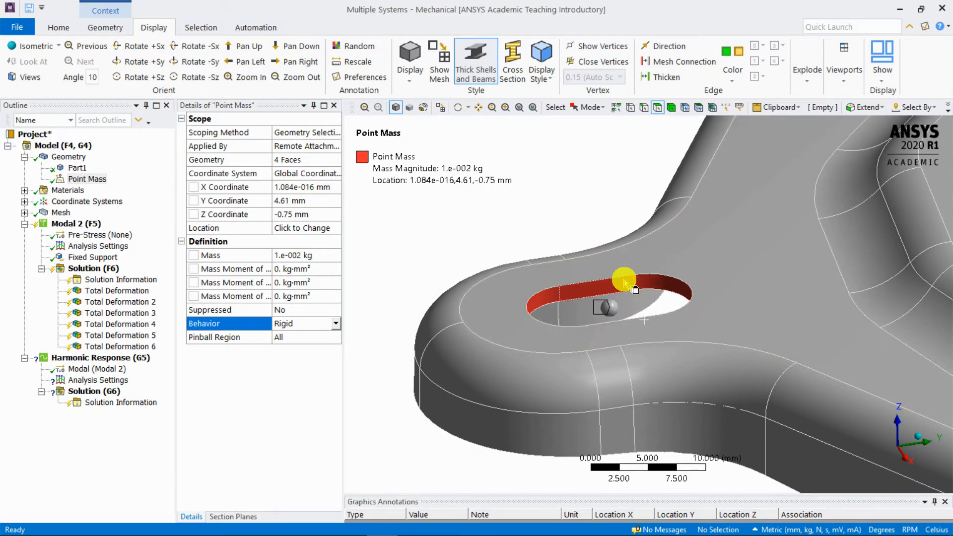
pyautogui.scroll(-3, 625, 284)
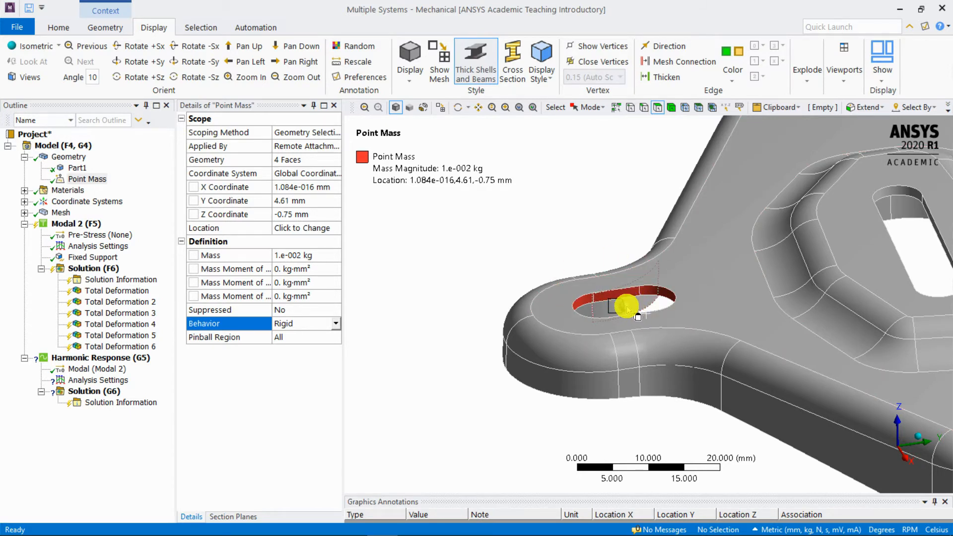
pyautogui.keyDown('ctrl'); pyautogui.moveTo(634, 293); pyautogui.dragTo(638, 403, button='middle'); pyautogui.keyUp('ctrl')
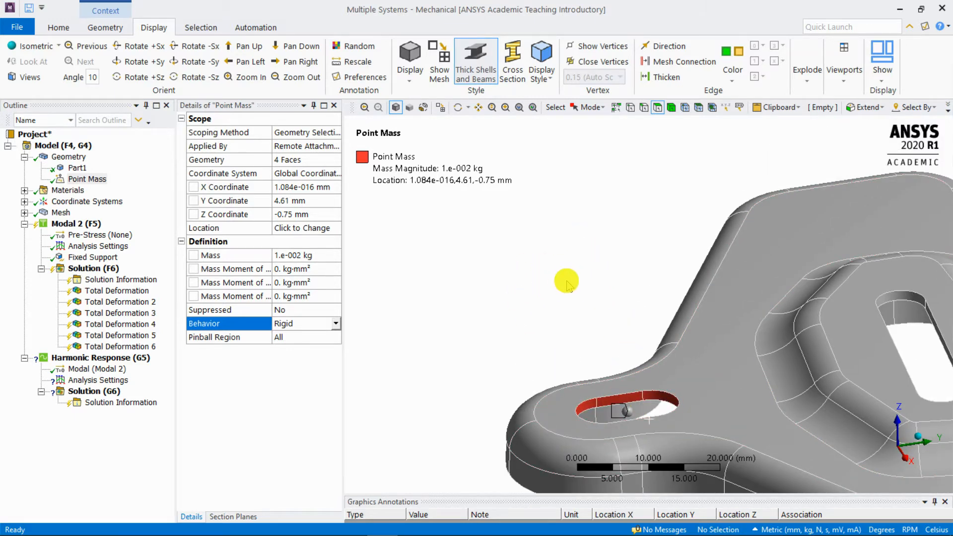
pyautogui.click(899, 461)
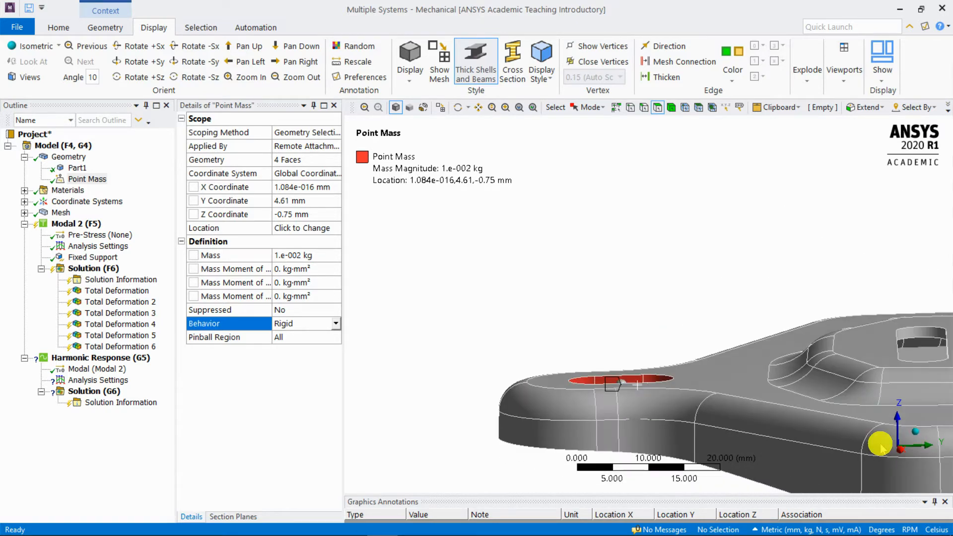
pyautogui.keyDown('ctrl'); pyautogui.moveTo(632, 346); pyautogui.dragTo(610, 308, button='middle'); pyautogui.keyUp('ctrl')
pyautogui.scroll(3, 592, 282)
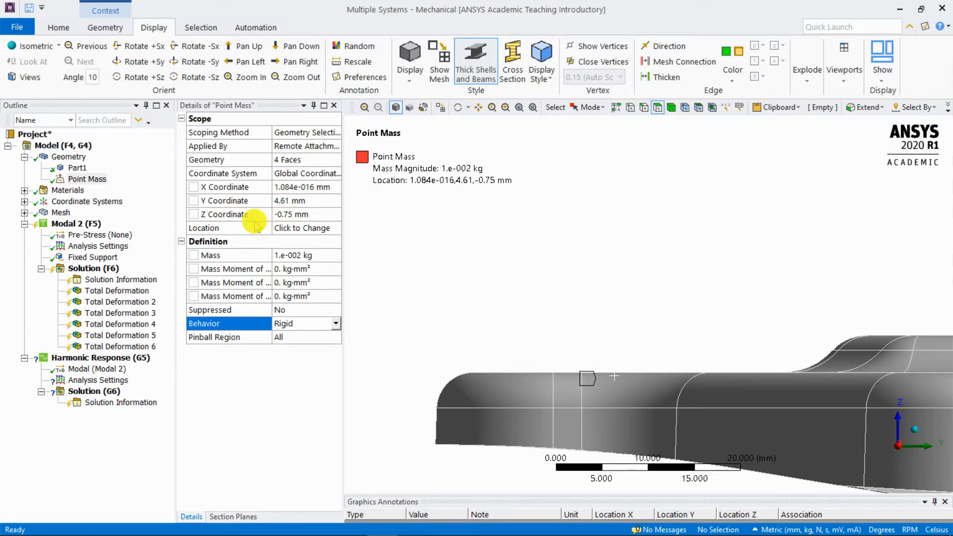
# Set the Z coordinate of the point mass to 10.75 mm.
pyautogui.click(291, 231)
pyautogui.moveTo(612, 248); pyautogui.dragTo(633, 268, button='middle')
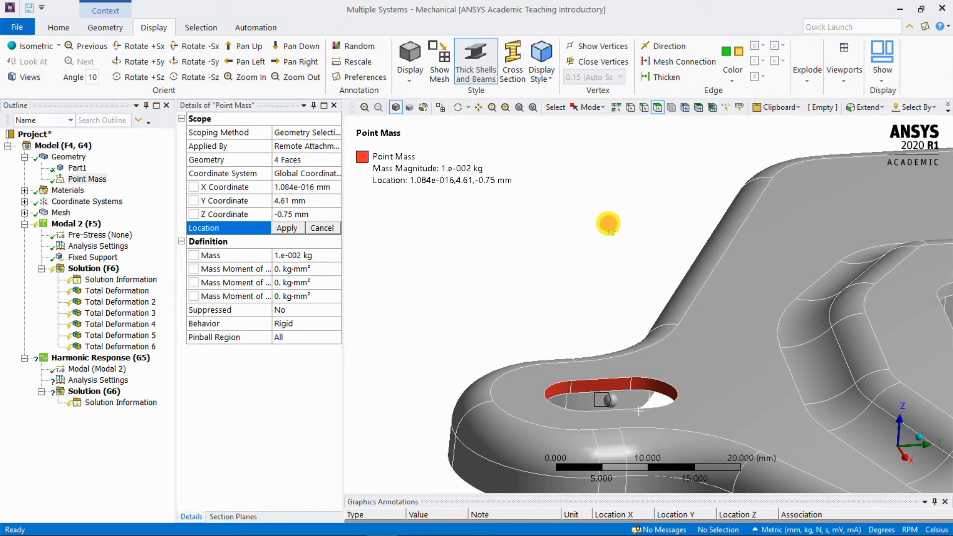
pyautogui.click(298, 214)
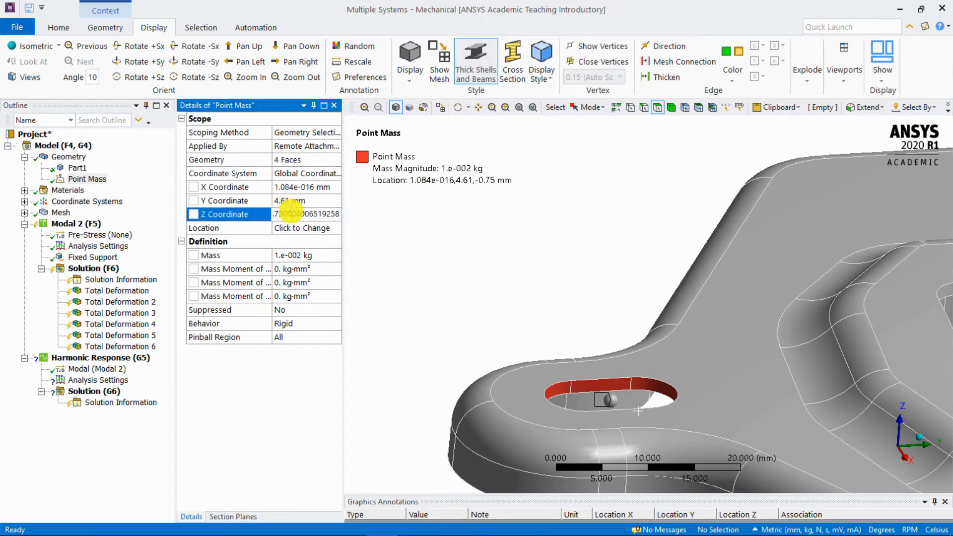
pyautogui.moveTo(292, 213); pyautogui.dragTo(350, 214)
pyautogui.write('-10')
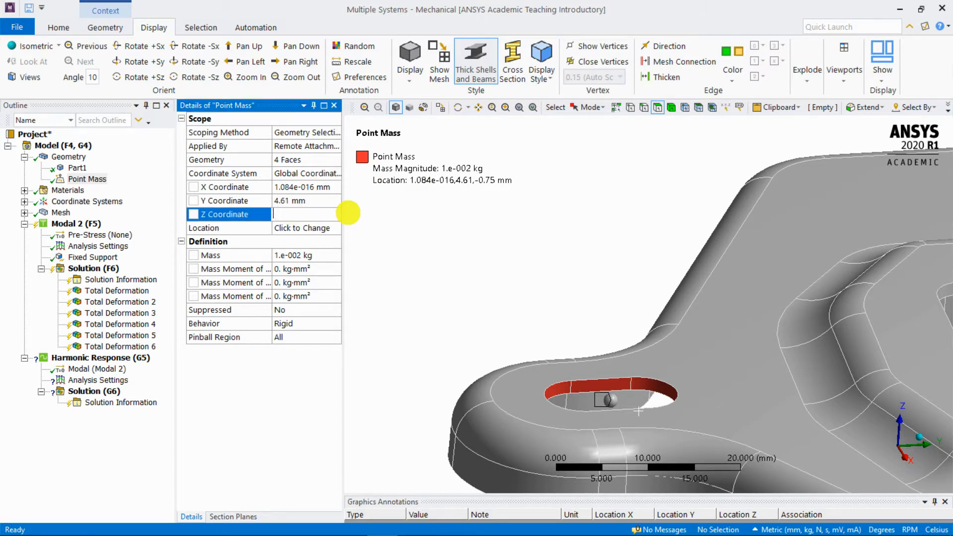
pyautogui.write('.75')
pyautogui.press('Return')
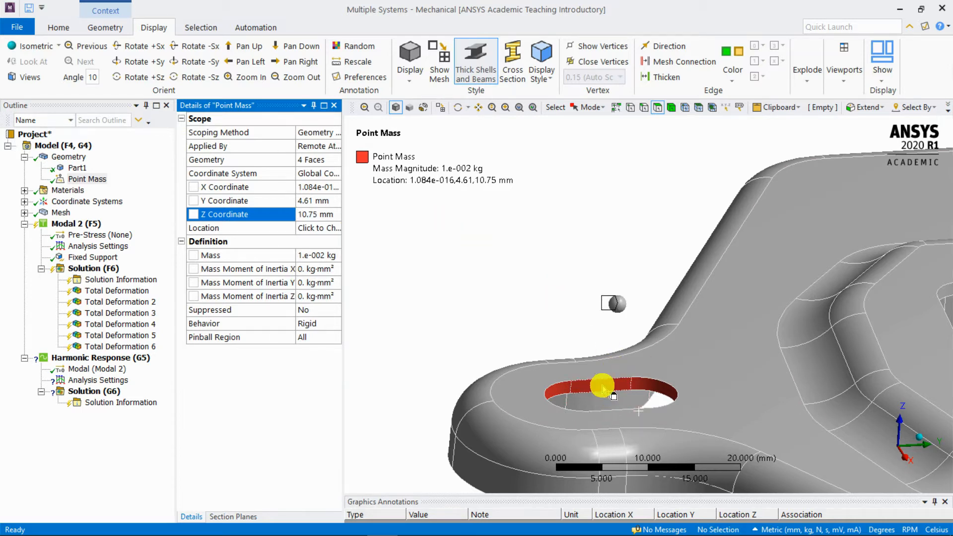
# Check the point mass's offset position above the slot from the side and in angled views of the whole bracket.
pyautogui.moveTo(910, 456); pyautogui.dragTo(689, 267, button='middle')
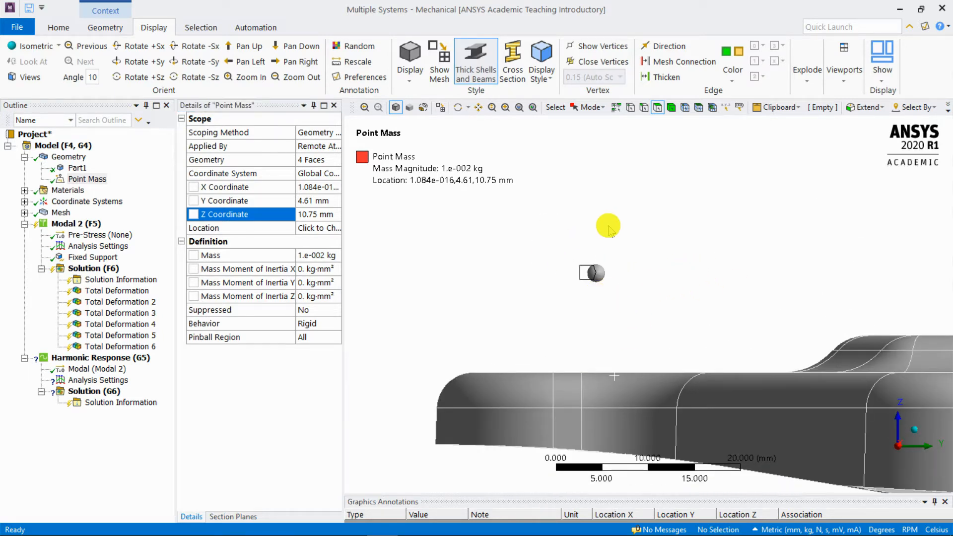
pyautogui.scroll(-2, 623, 241)
pyautogui.keyDown('ctrl'); pyautogui.moveTo(623, 240); pyautogui.dragTo(552, 217, button='middle'); pyautogui.keyUp('ctrl')
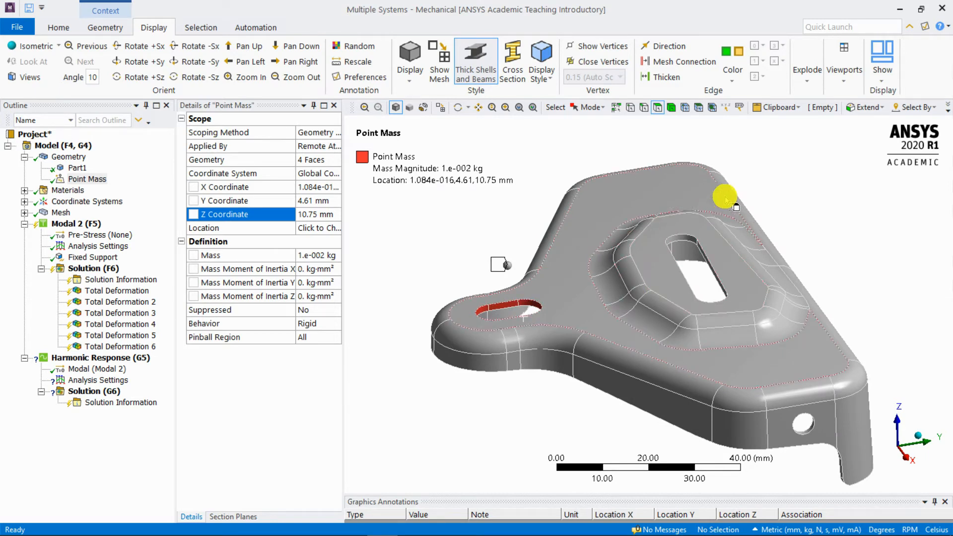
pyautogui.moveTo(633, 175); pyautogui.dragTo(630, 194, button='middle')
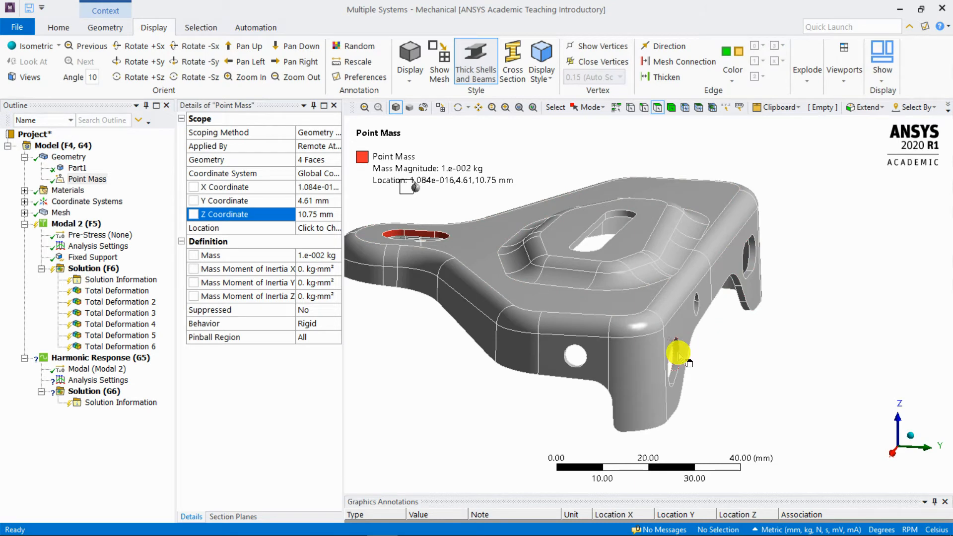
pyautogui.keyDown('ctrl'); pyautogui.moveTo(617, 227); pyautogui.dragTo(710, 262, button='middle'); pyautogui.keyUp('ctrl')
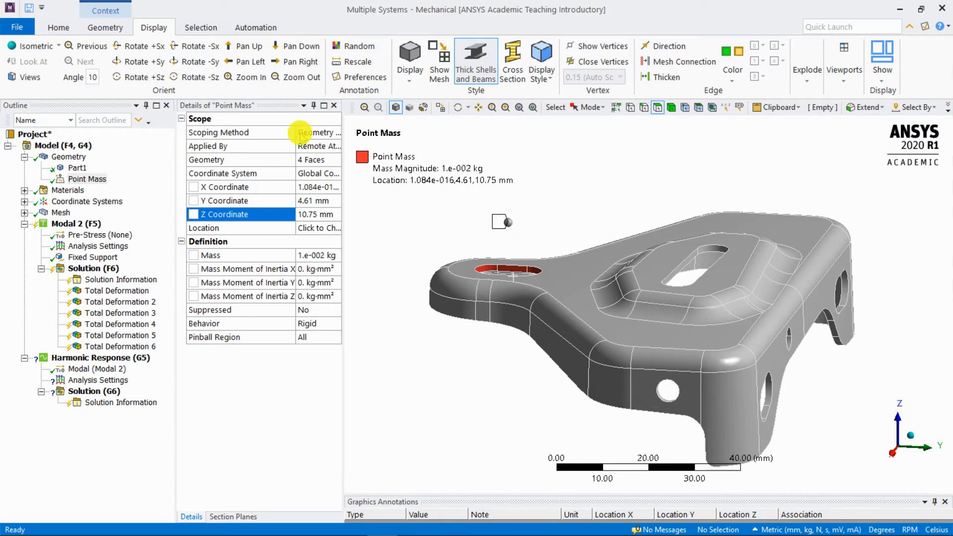
# Review the bracket's material, coordinate system, mesh, Modal 2 analysis settings and fixed support.
pyautogui.click(24, 190)
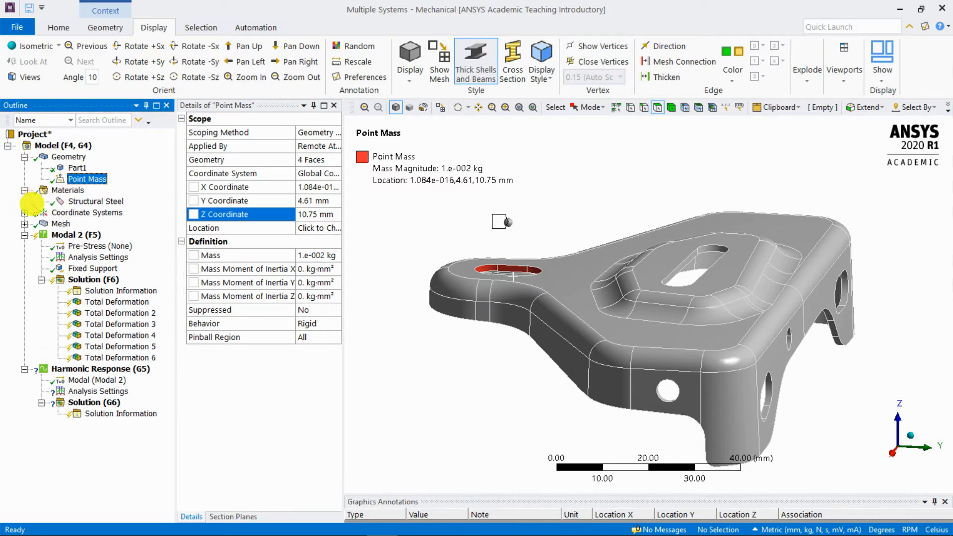
pyautogui.click(24, 213)
pyautogui.click(24, 235)
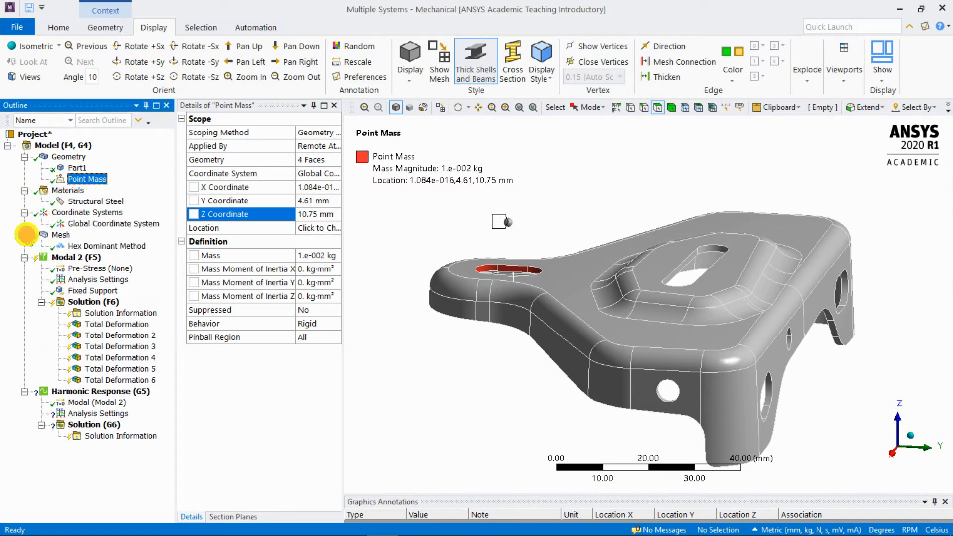
pyautogui.click(61, 234)
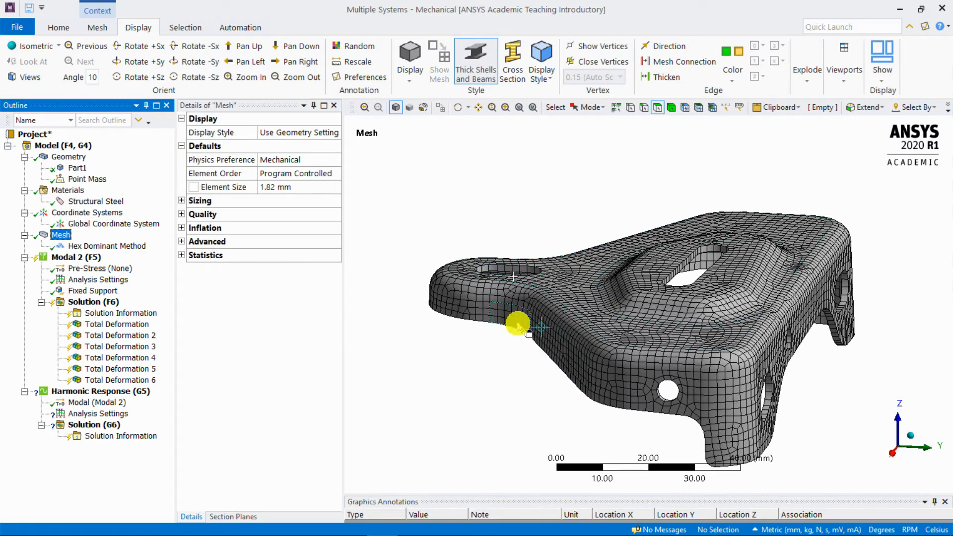
pyautogui.click(75, 257)
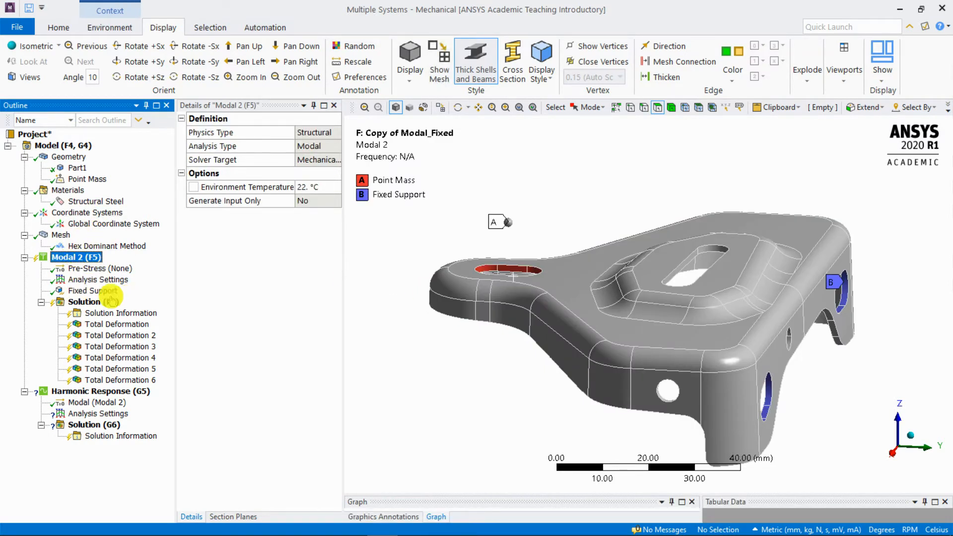
pyautogui.click(100, 279)
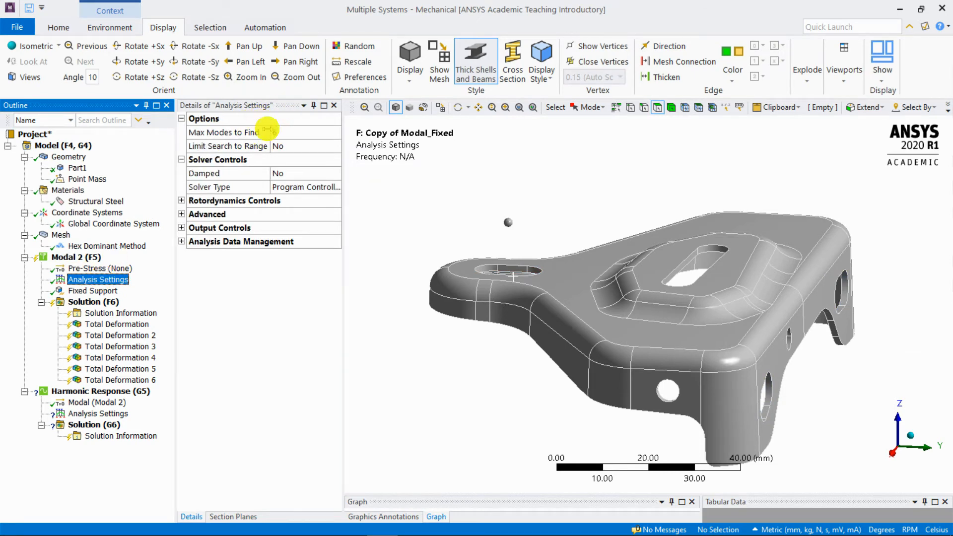
pyautogui.click(93, 291)
pyautogui.moveTo(729, 294); pyautogui.dragTo(836, 290, button='middle')
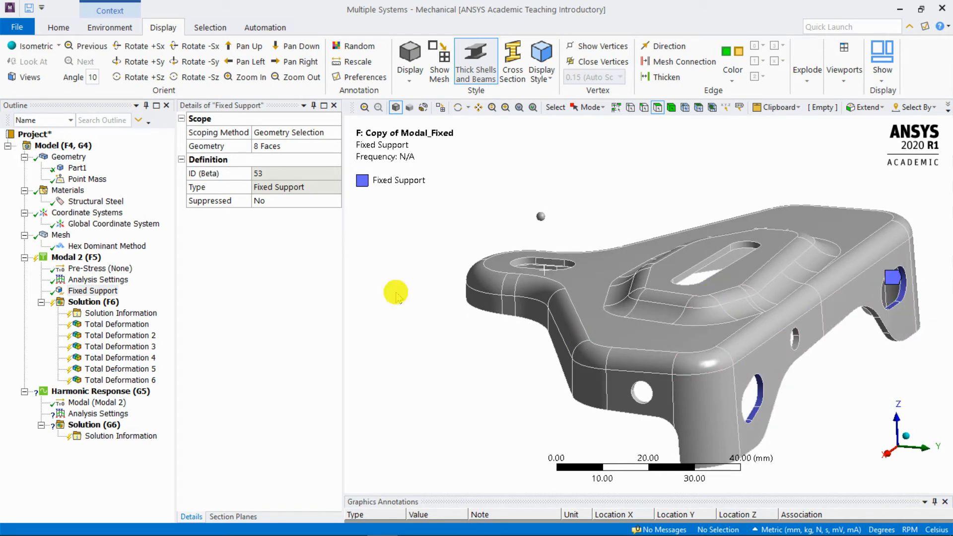
# Solve the Modal 2 analysis and enlarge the frequency graph and table area.
pyautogui.moveTo(85, 302); pyautogui.dragTo(93, 307)
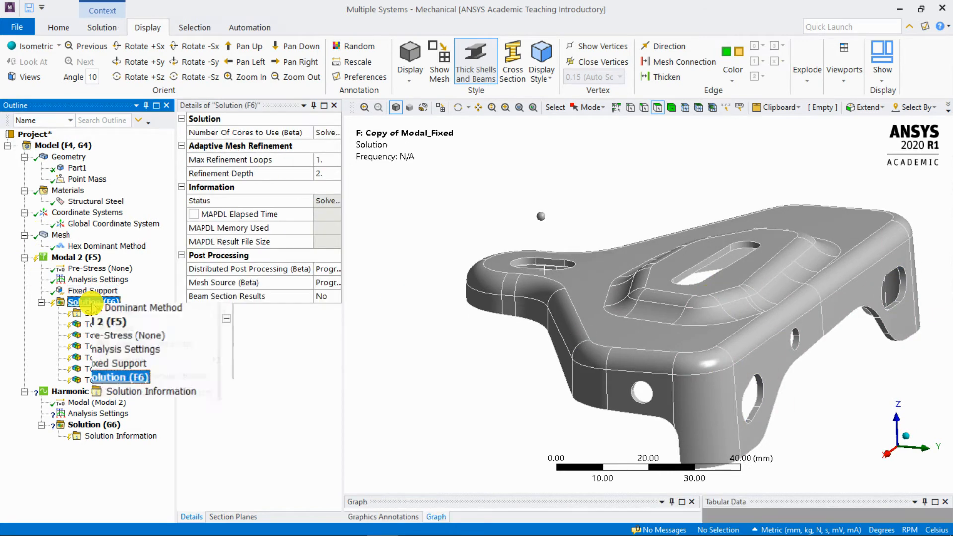
pyautogui.click(132, 325)
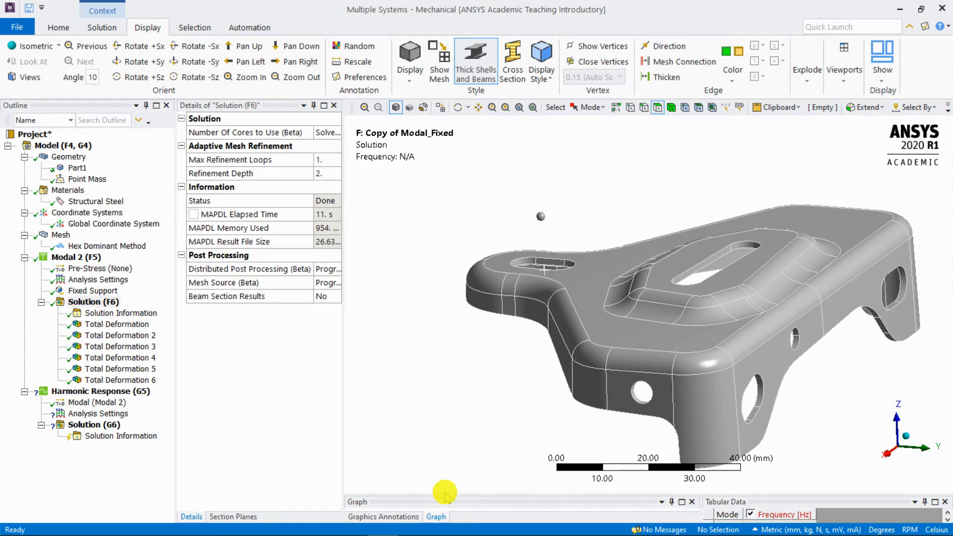
pyautogui.moveTo(449, 495); pyautogui.dragTo(465, 370)
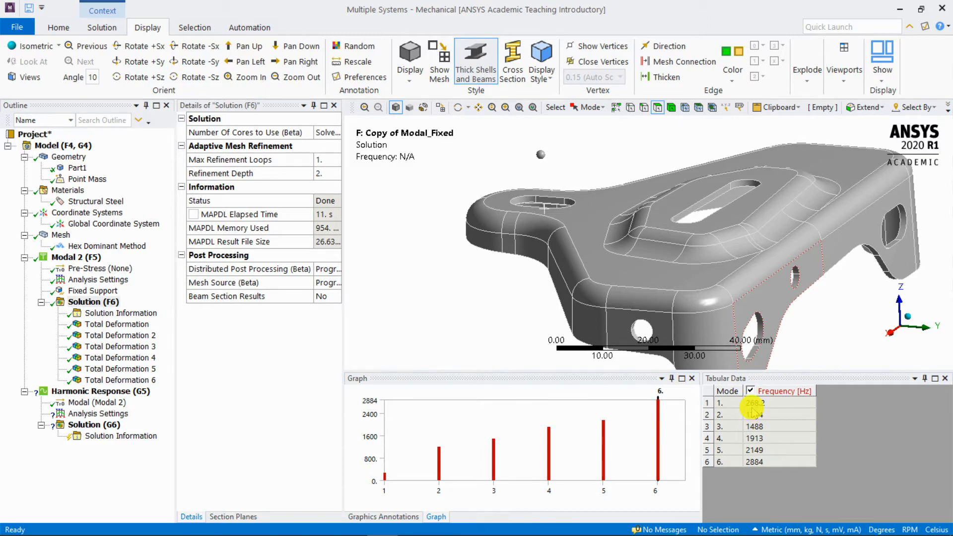
# Examine the first two total deformation mode shapes, playing and stopping the animation of mode 1.
pyautogui.click(124, 335)
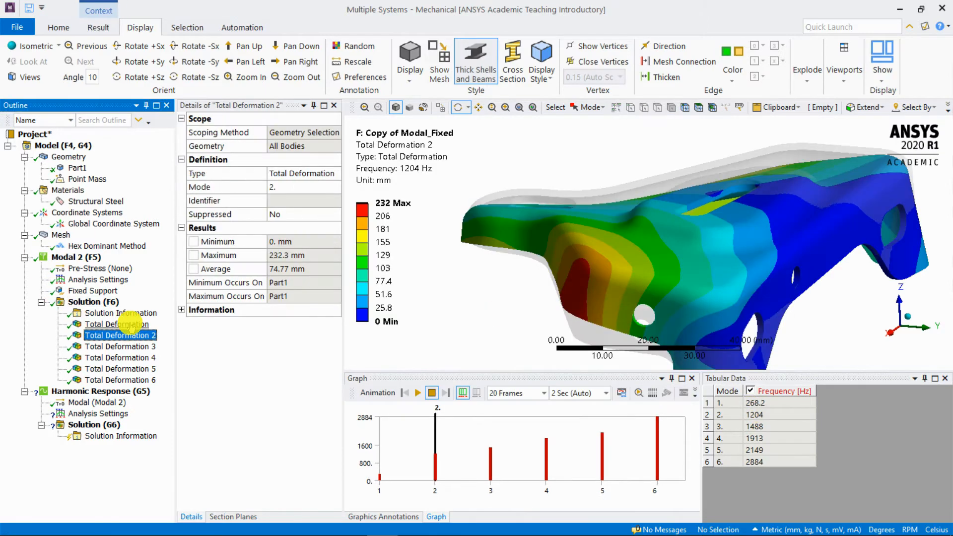
pyautogui.click(130, 324)
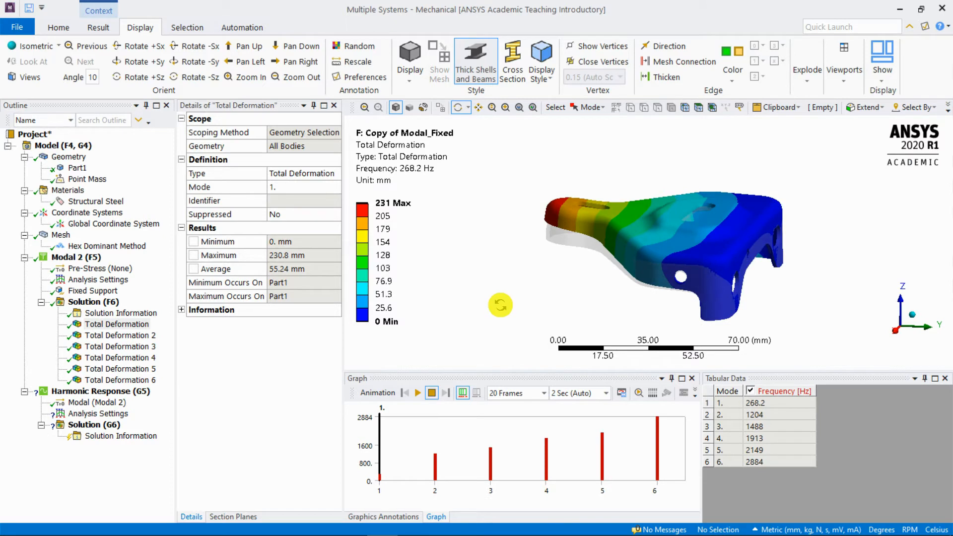
pyautogui.click(420, 392)
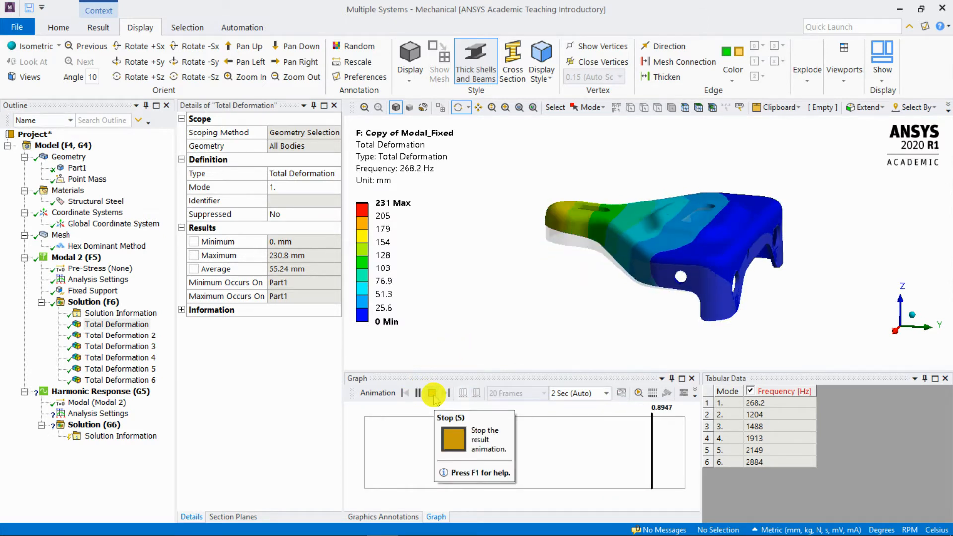
pyautogui.click(431, 393)
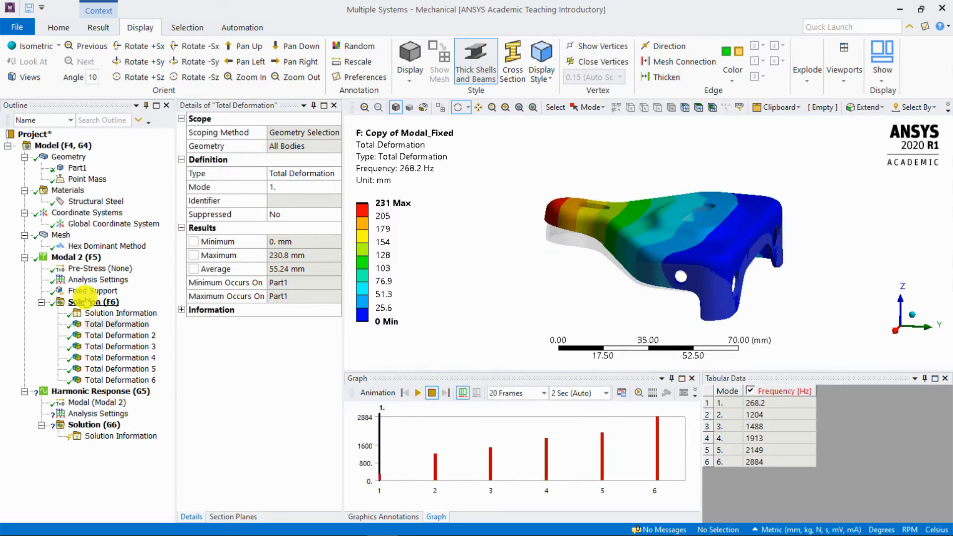
pyautogui.click(114, 336)
pyautogui.moveTo(664, 223)
pyautogui.mouseDown()
pyautogui.moveTo(600, 205)
pyautogui.moveTo(581, 232)
pyautogui.moveTo(613, 214)
pyautogui.moveTo(677, 237)
pyautogui.moveTo(650, 228)
pyautogui.mouseUp()
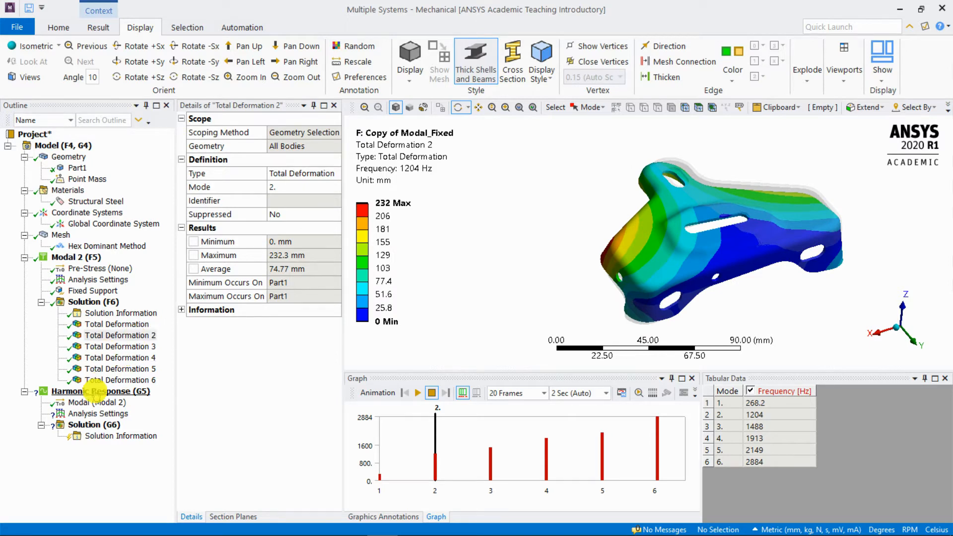
# Collapse the Geometry, Materials, Coordinate Systems, Mesh and Modal 2 branches, leaving the Harmonic Response branch expanded.
pyautogui.click(94, 391)
pyautogui.click(24, 256)
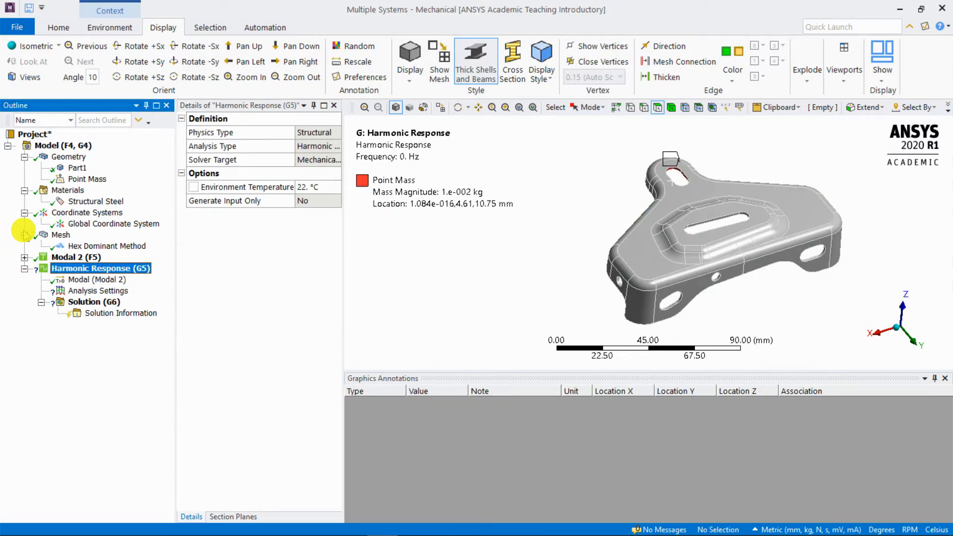
pyautogui.click(24, 235)
pyautogui.click(24, 212)
pyautogui.click(24, 190)
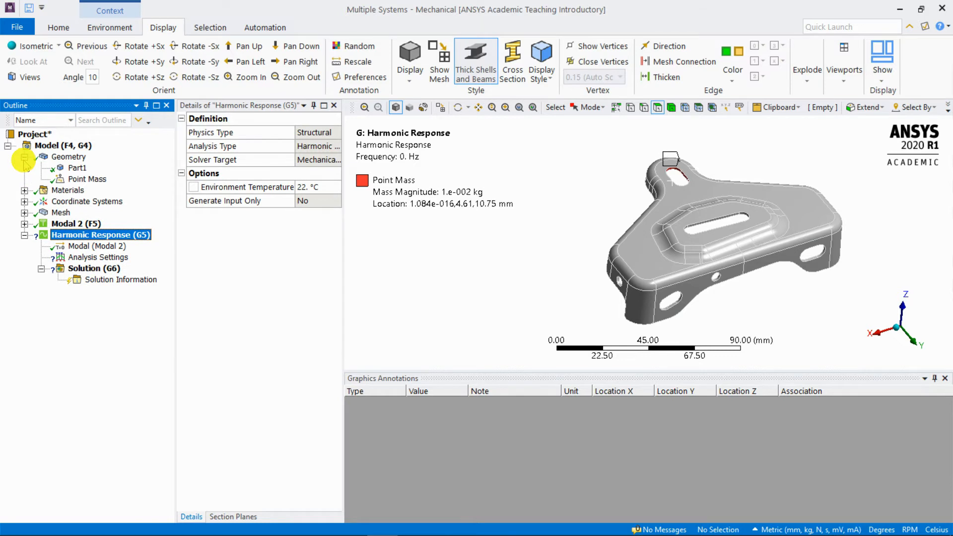
pyautogui.click(24, 156)
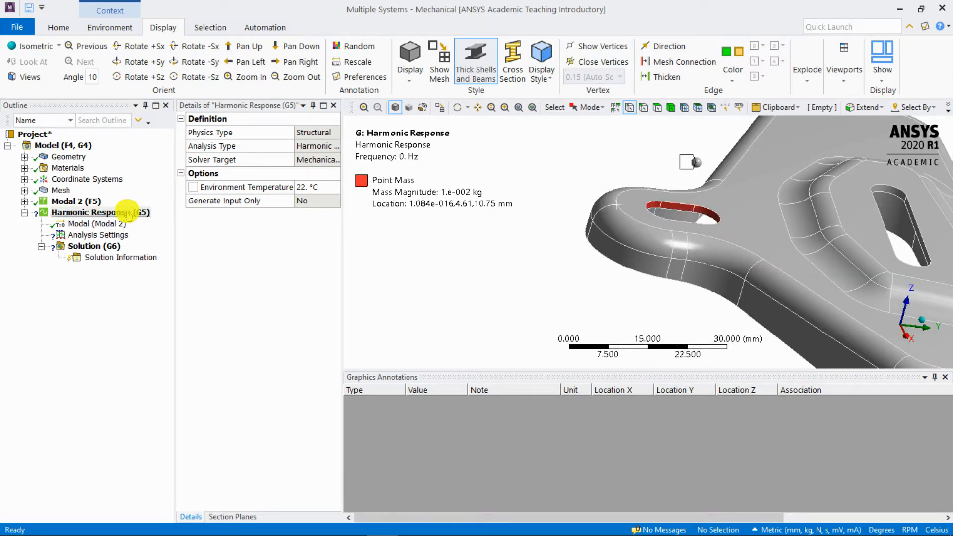
# Check the harmonic response's modal link, then widen its analysis settings details and choose Linear frequency spacing.
pyautogui.click(128, 213)
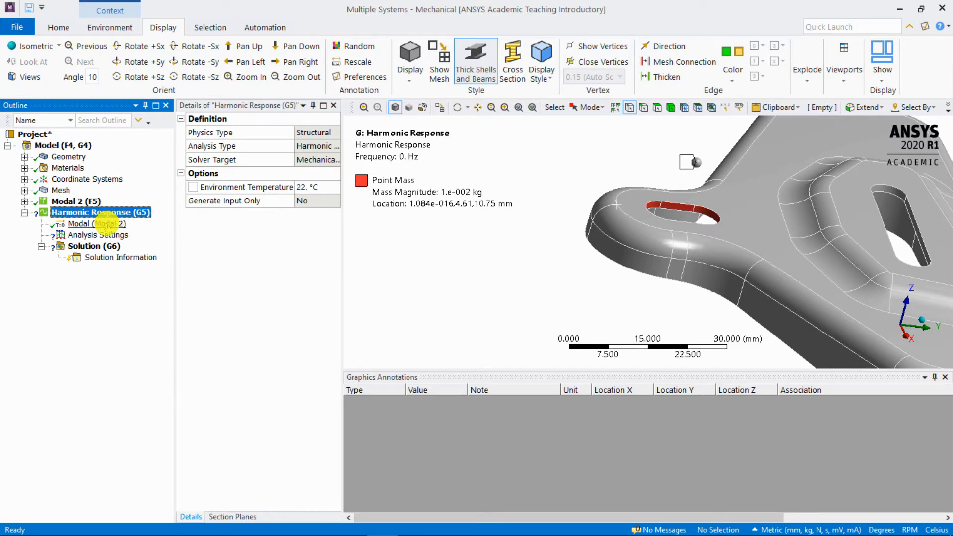
pyautogui.click(106, 225)
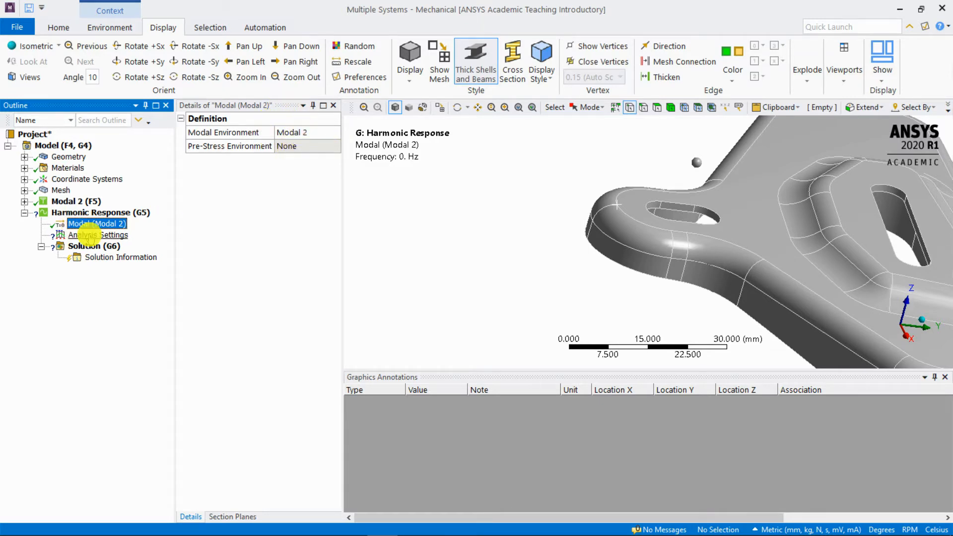
pyautogui.click(87, 235)
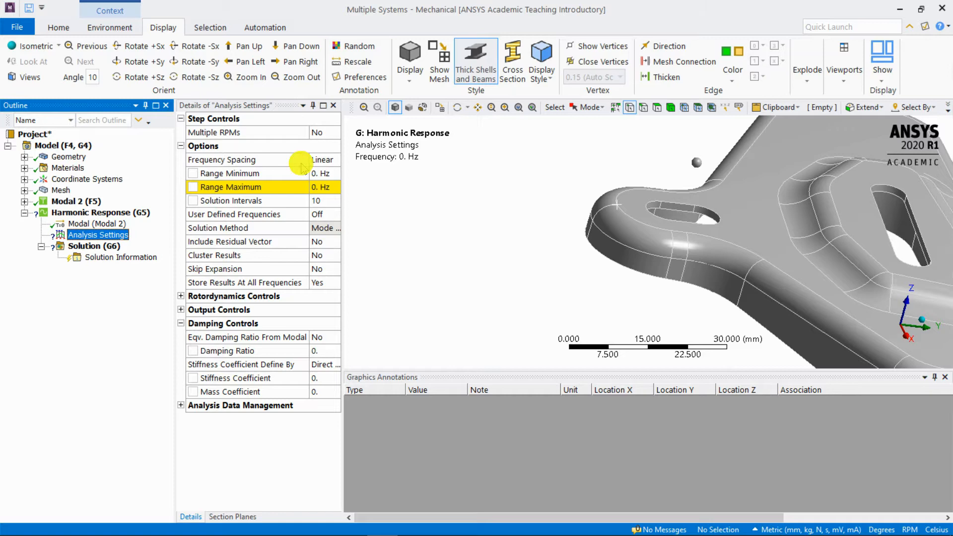
pyautogui.moveTo(343, 159); pyautogui.dragTo(391, 160)
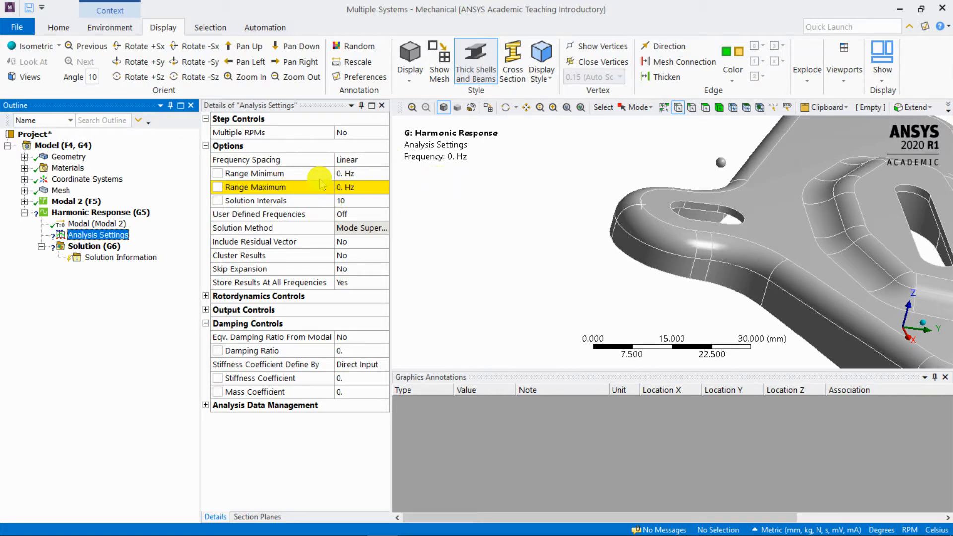
pyautogui.click(384, 160)
pyautogui.click(383, 160)
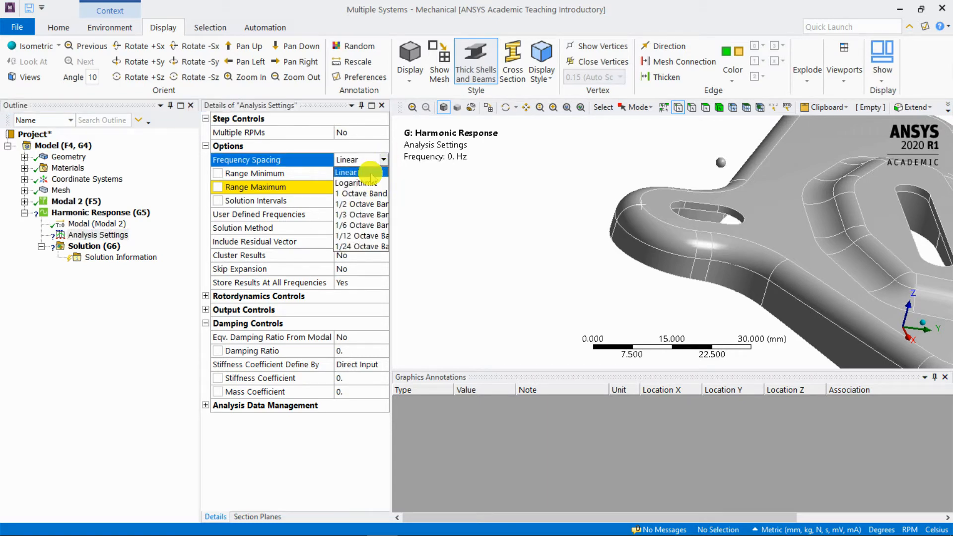
pyautogui.click(371, 174)
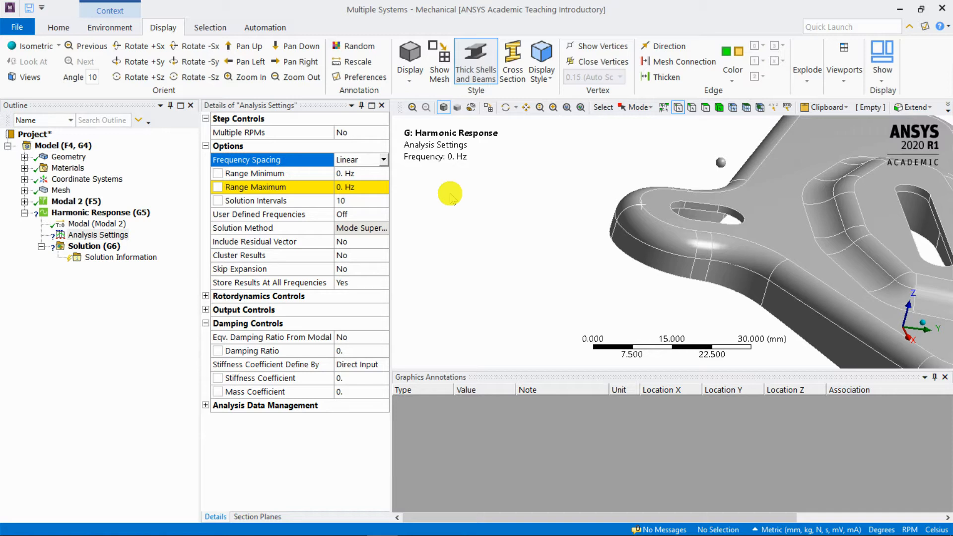
# Set the harmonic response's range maximum to 1000 Hz and its solution intervals to 50.
pyautogui.click(362, 191)
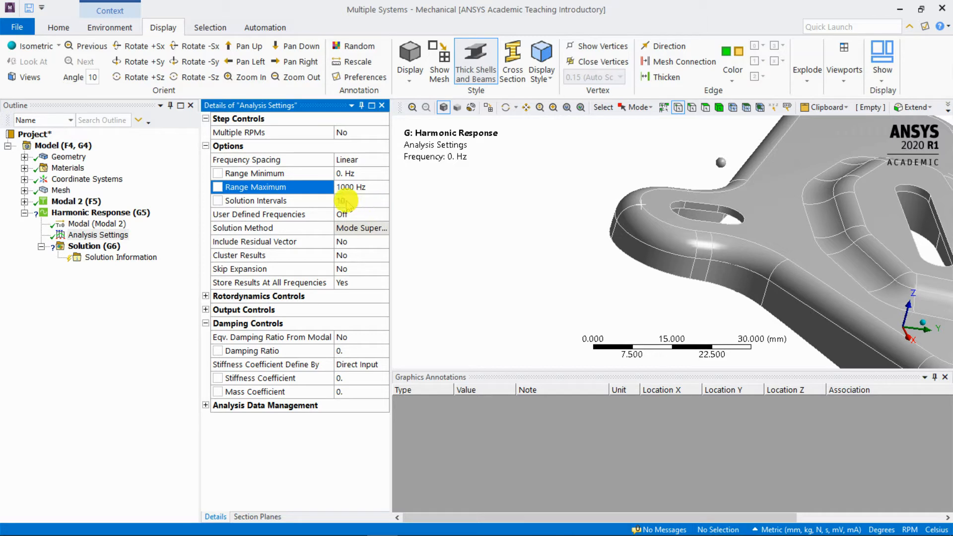
pyautogui.click(342, 200)
pyautogui.write('50')
pyautogui.press('Return')
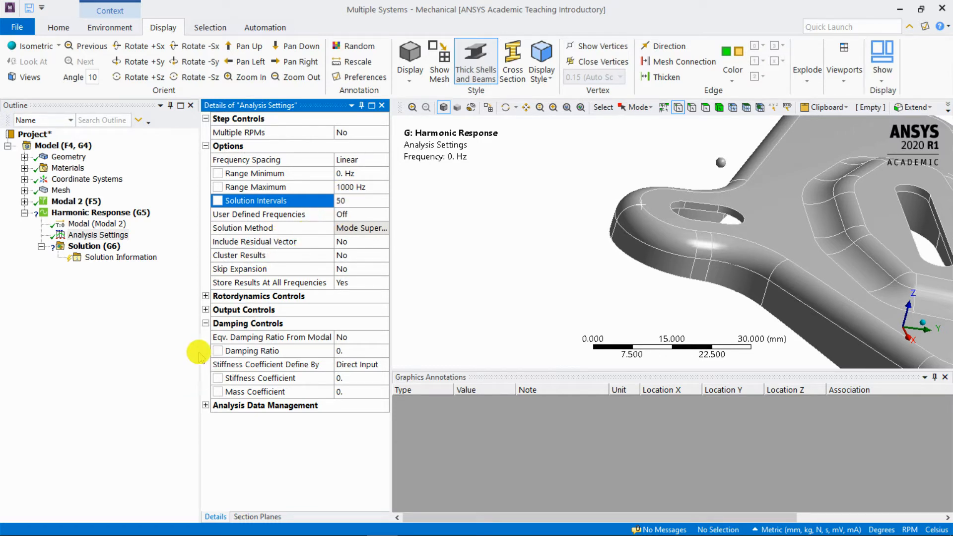
# Set the harmonic response's damping ratio to 0.05 and collapse the damping controls.
pyautogui.click(206, 323)
pyautogui.click(206, 323)
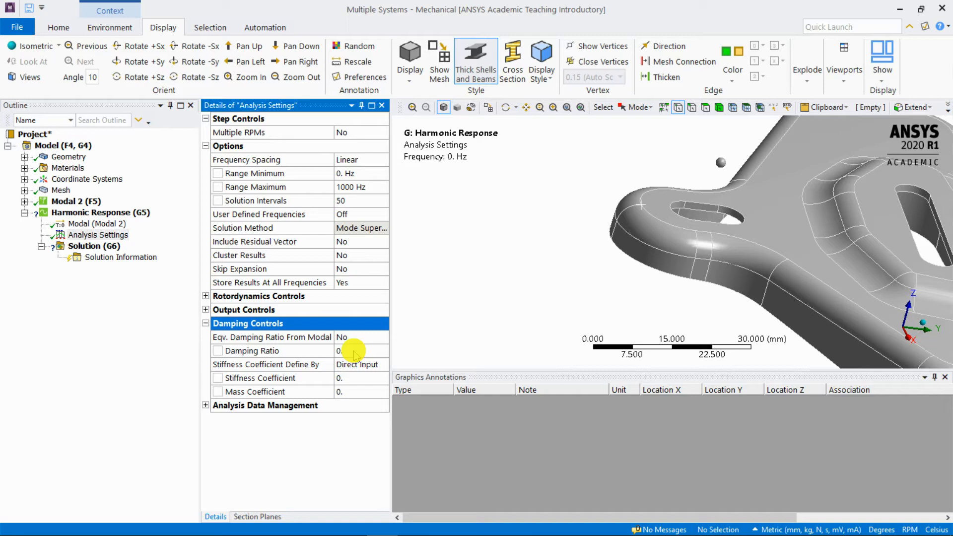
pyautogui.click(354, 352)
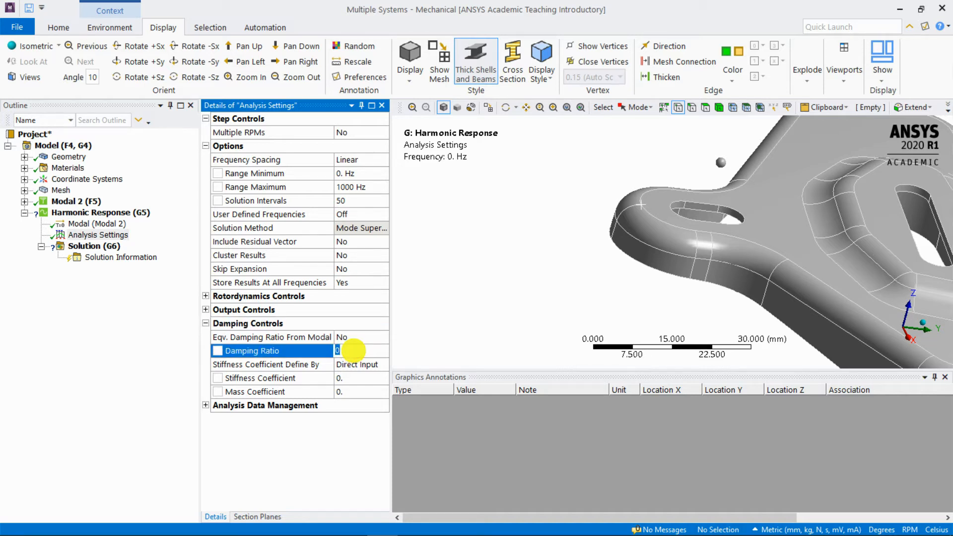
pyautogui.write('0.05')
pyautogui.press('Return')
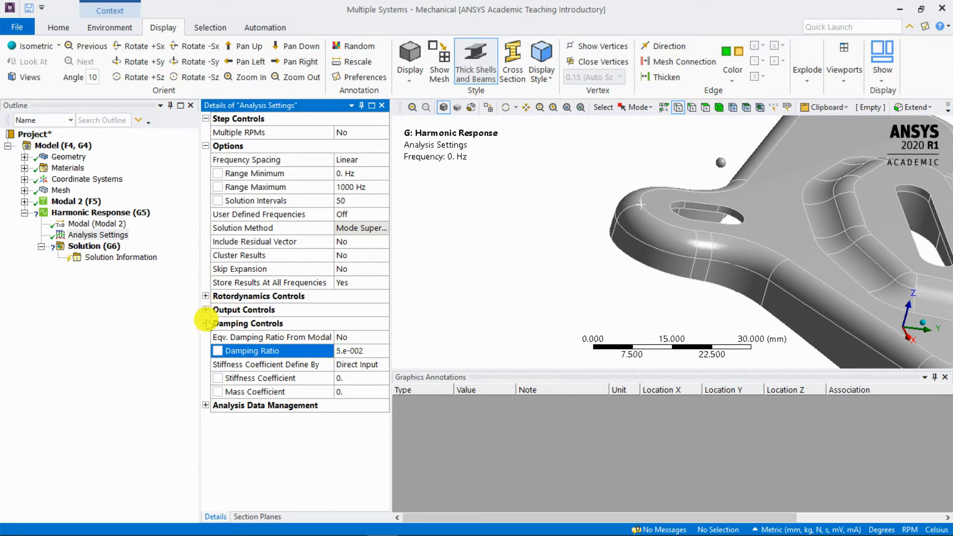
pyautogui.click(205, 323)
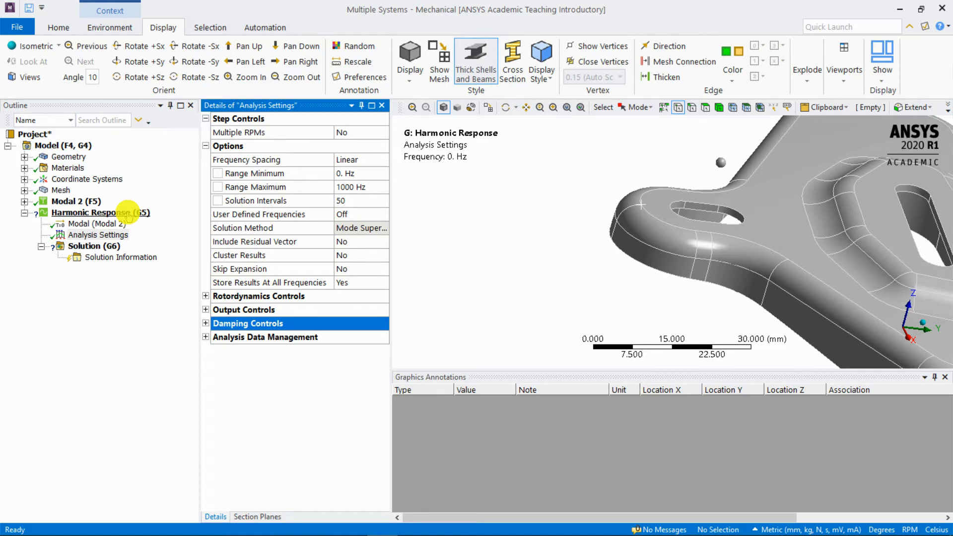
# Add an acceleration load to the harmonic response and define it by components.
pyautogui.click(128, 213)
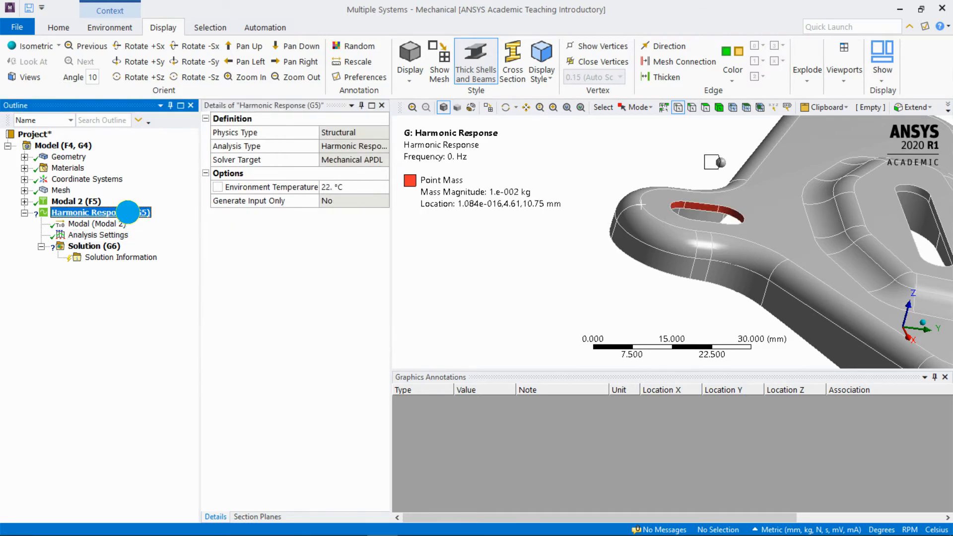
pyautogui.rightClick(128, 215)
pyautogui.moveTo(187, 219)
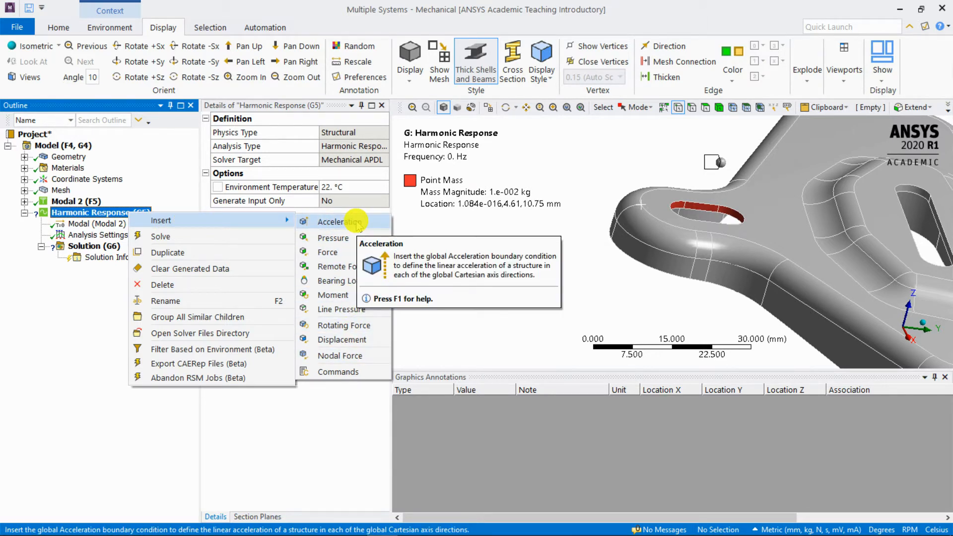
pyautogui.click(358, 224)
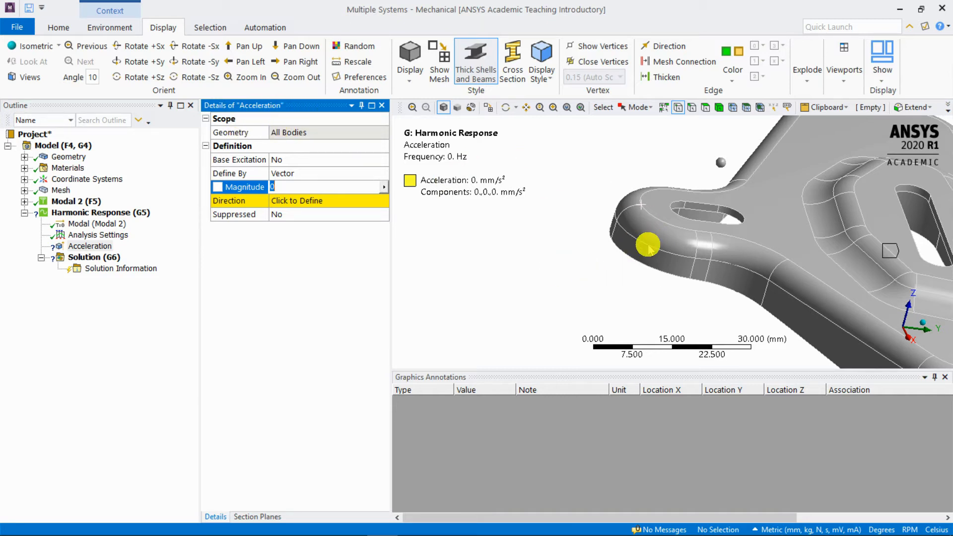
pyautogui.click(385, 174)
pyautogui.click(383, 174)
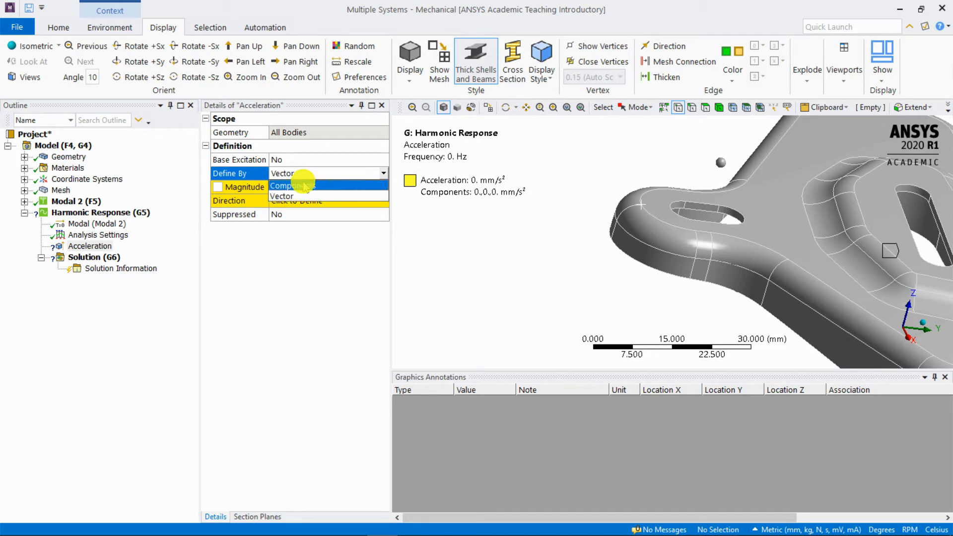
pyautogui.click(304, 187)
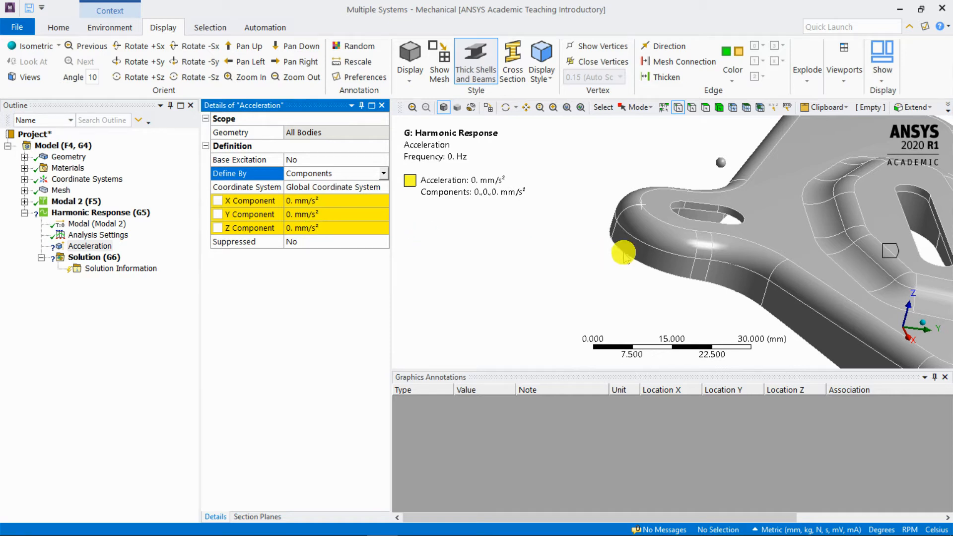
# Set the acceleration load's Z component to 10000 mm/s².
pyautogui.scroll(-3, 692, 251)
pyautogui.keyDown('ctrl'); pyautogui.moveTo(671, 224); pyautogui.dragTo(648, 212, button='middle'); pyautogui.keyUp('ctrl')
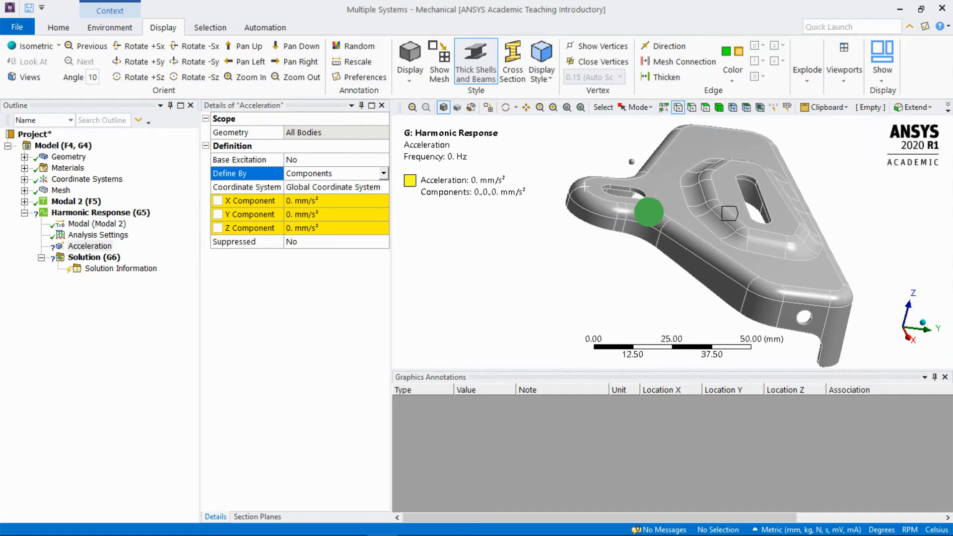
pyautogui.scroll(-1, 649, 208)
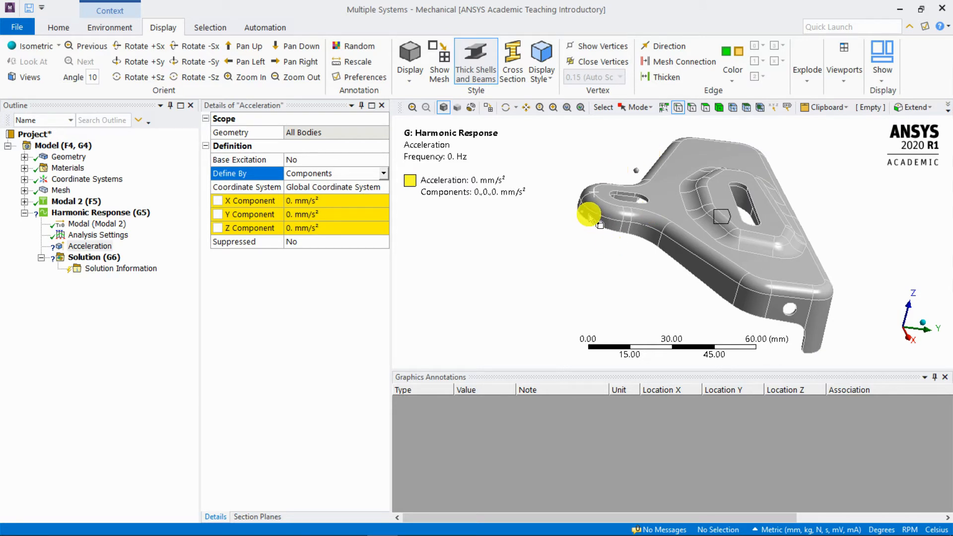
pyautogui.click(303, 227)
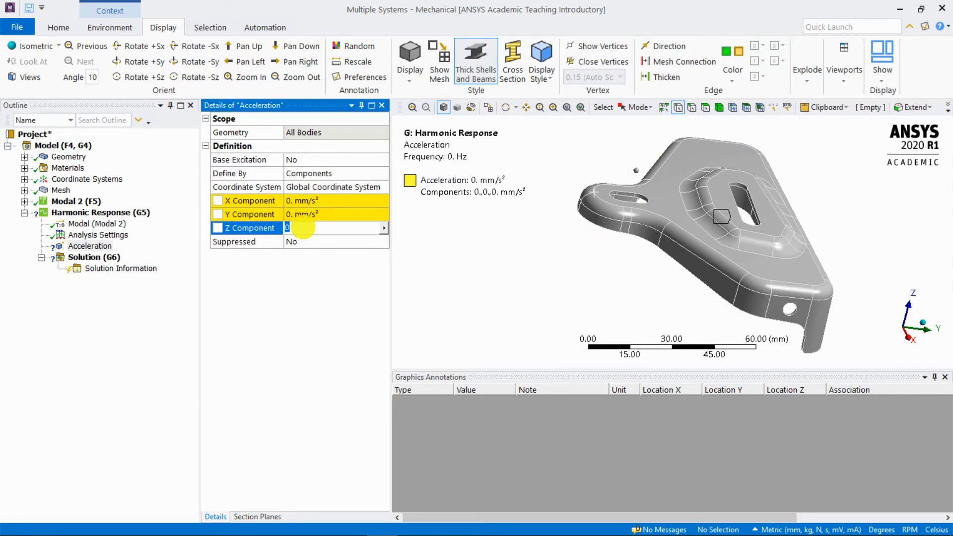
pyautogui.write('10000')
pyautogui.press('Return')
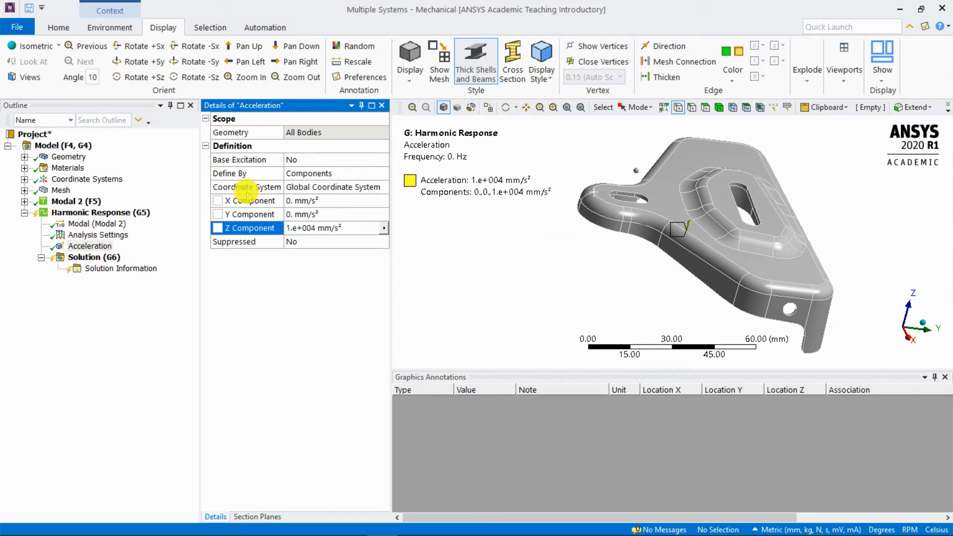
# Review the harmonic response's analysis settings and solve its solution.
pyautogui.click(110, 236)
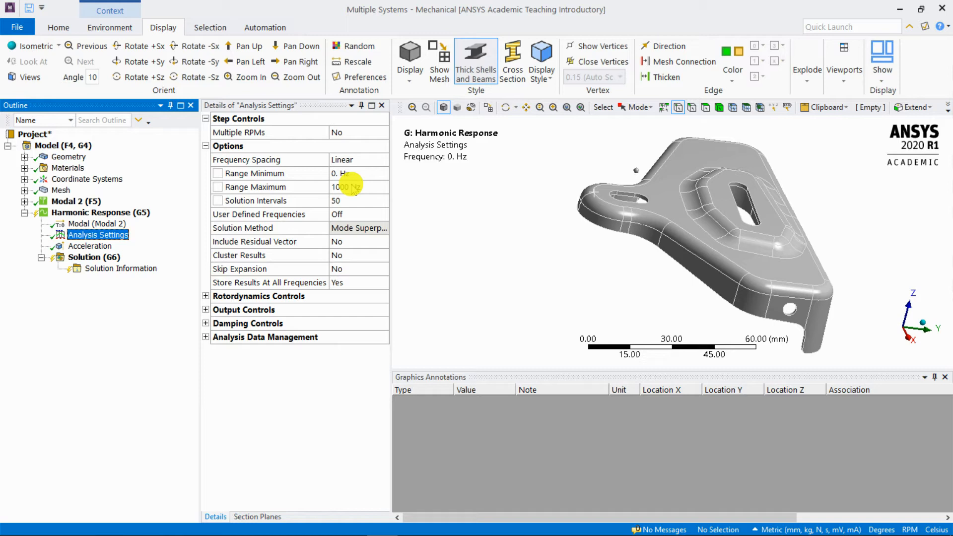
pyautogui.click(89, 255)
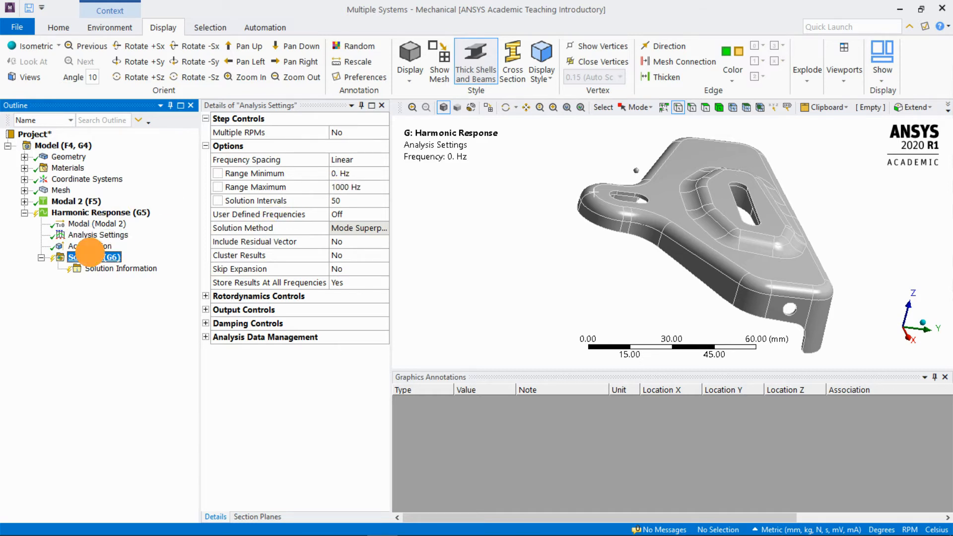
pyautogui.rightClick(89, 254)
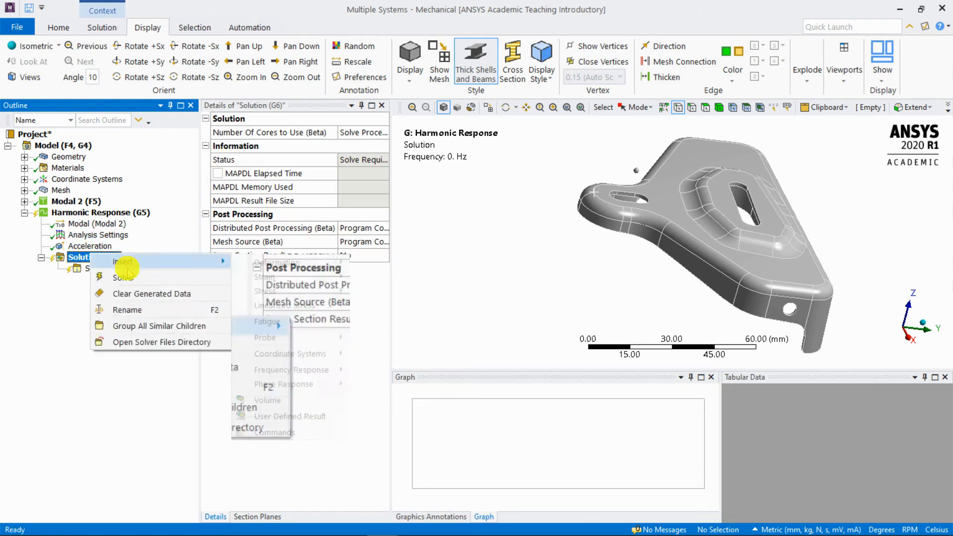
pyautogui.click(130, 275)
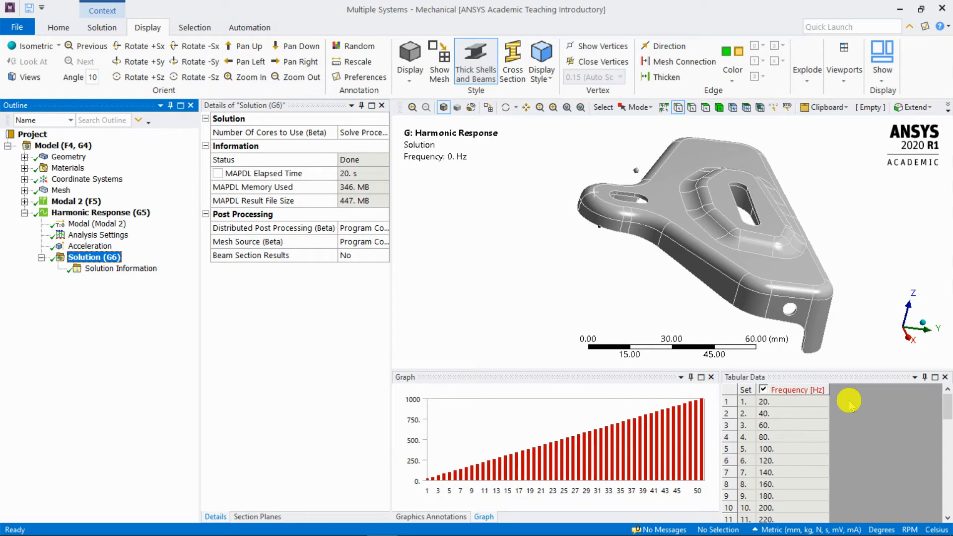
# Examine the solved frequency sets in the results table and graph, from the first set through the last.
pyautogui.click(731, 403)
pyautogui.moveTo(946, 405); pyautogui.dragTo(947, 500)
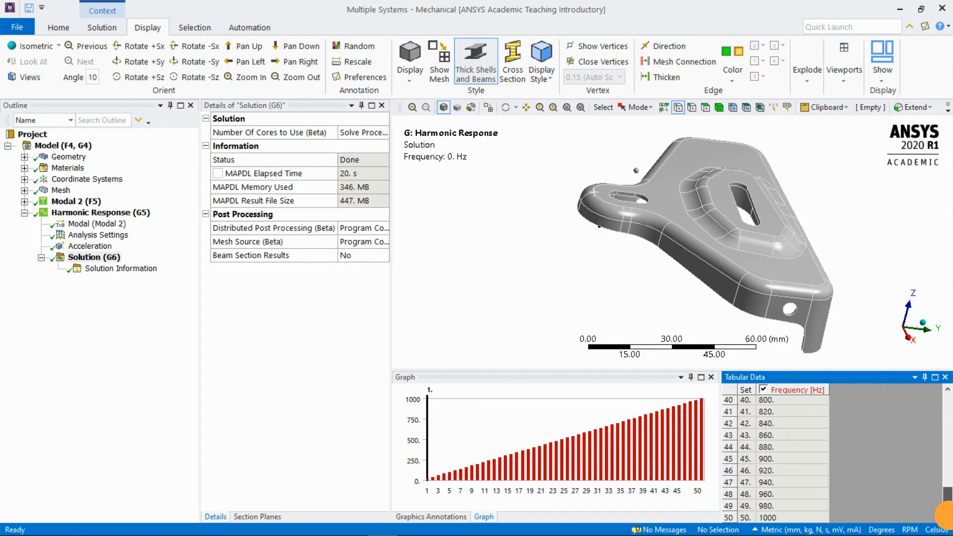
pyautogui.keyDown('shift'); pyautogui.click(729, 516); pyautogui.keyUp('shift')
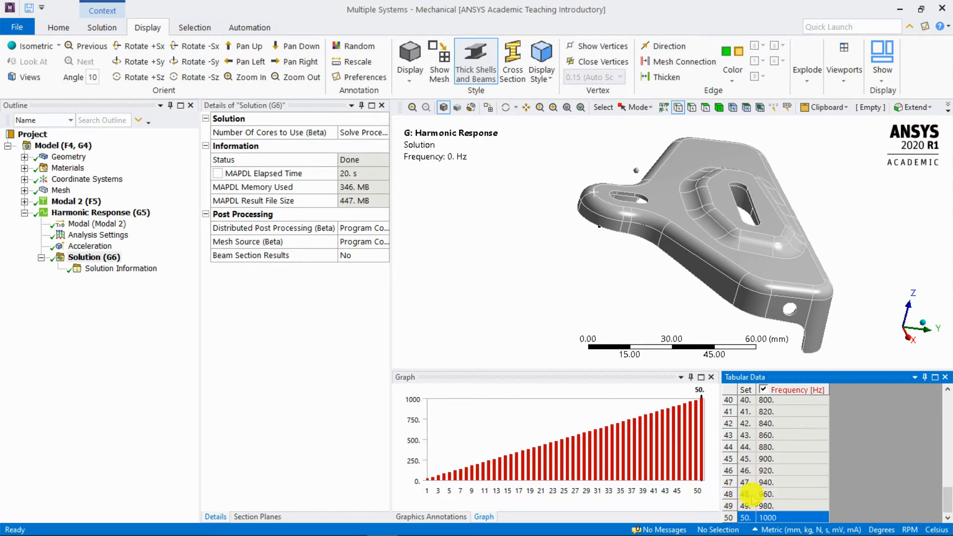
pyautogui.moveTo(945, 501); pyautogui.dragTo(938, 397)
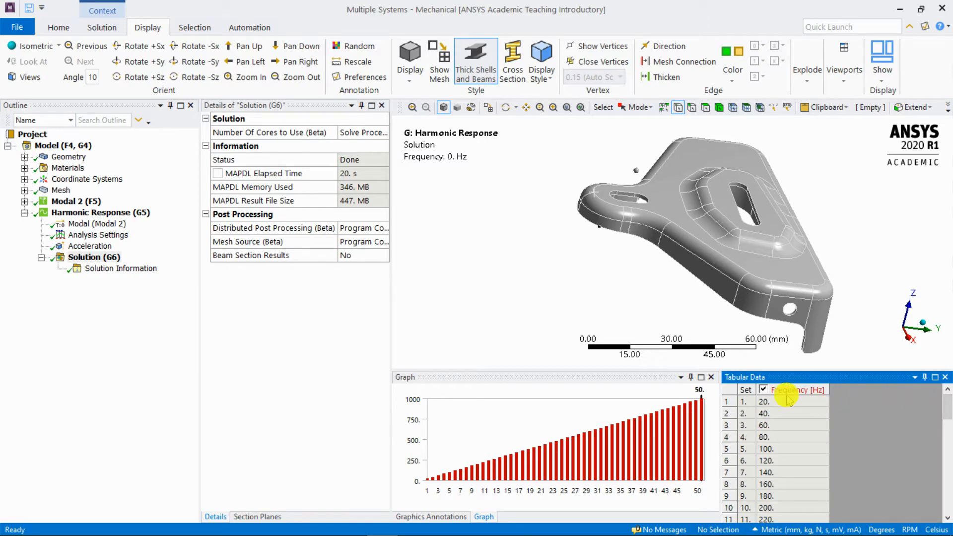
pyautogui.click(725, 402)
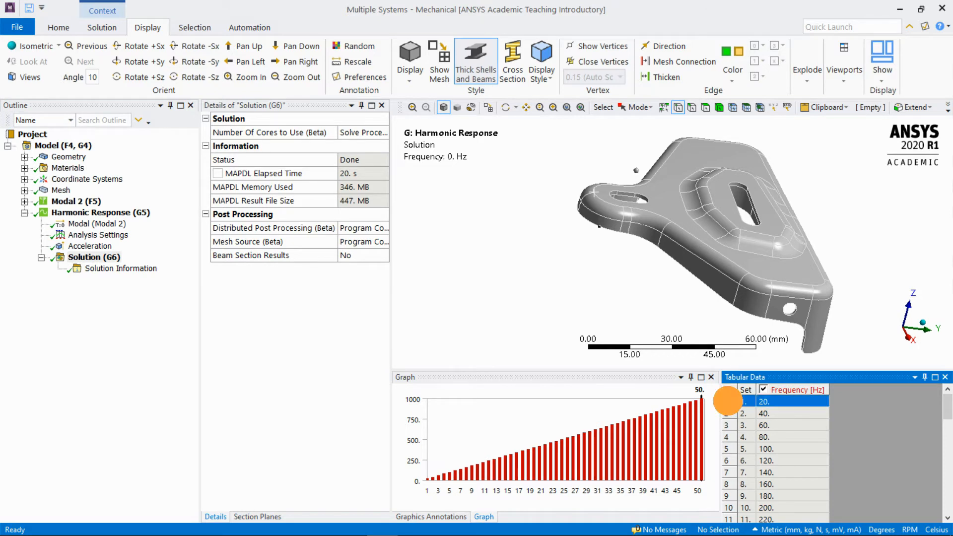
pyautogui.click(728, 413)
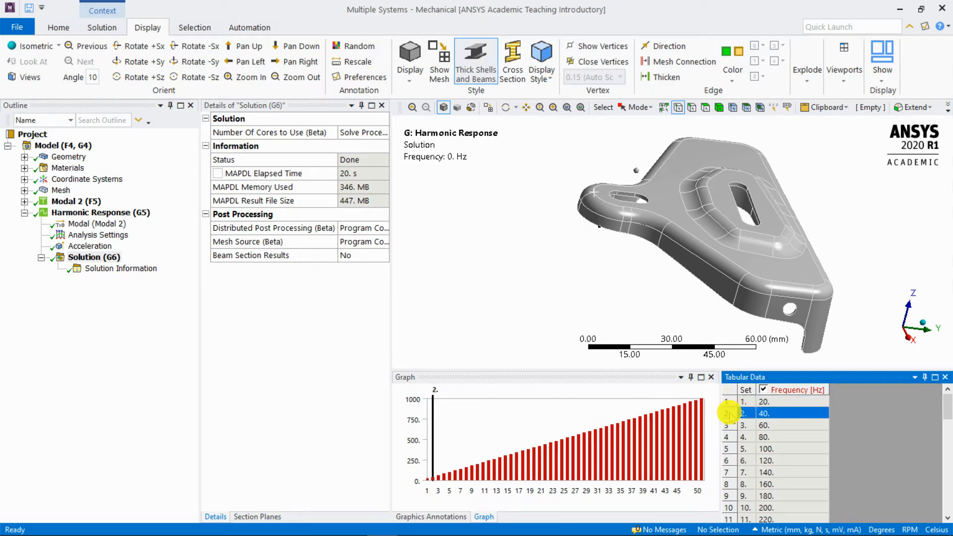
pyautogui.click(731, 425)
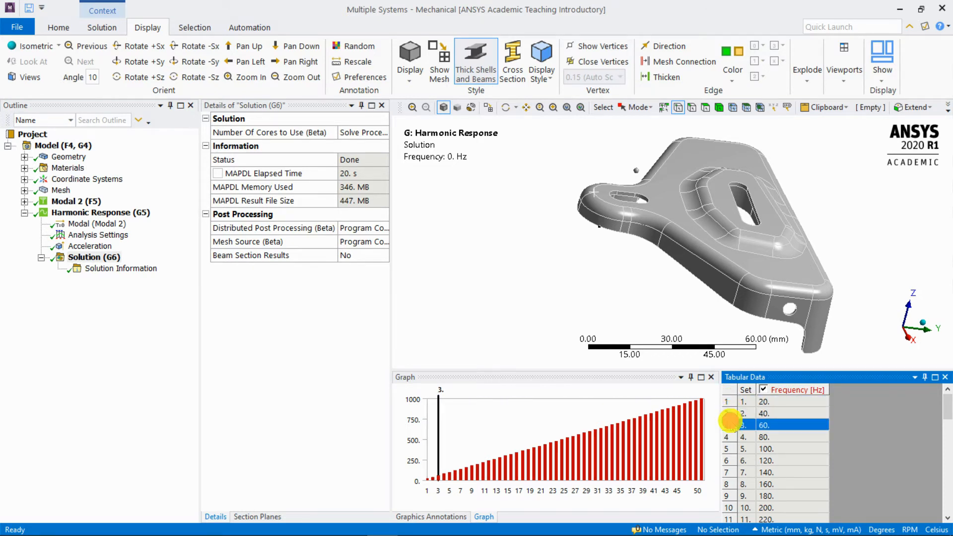
pyautogui.scroll(-5, 734, 466)
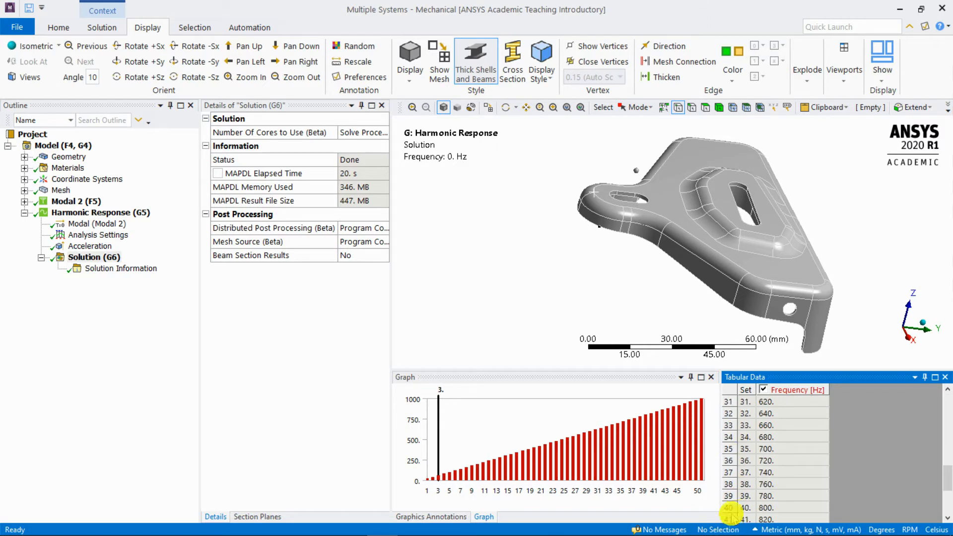
pyautogui.scroll(-3, 742, 511)
pyautogui.click(742, 517)
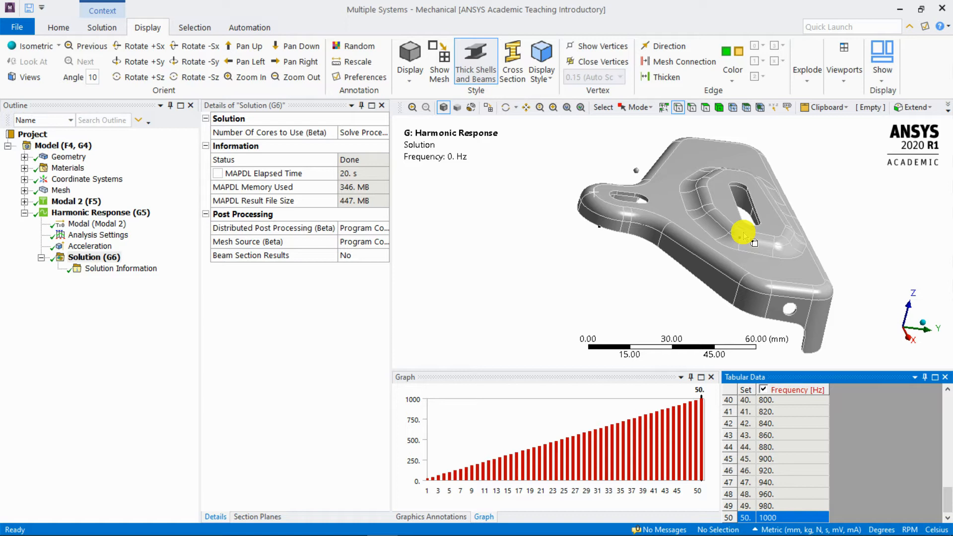
# Insert an acceleration frequency response result under the harmonic response solution.
pyautogui.moveTo(740, 202); pyautogui.dragTo(686, 185, button='middle')
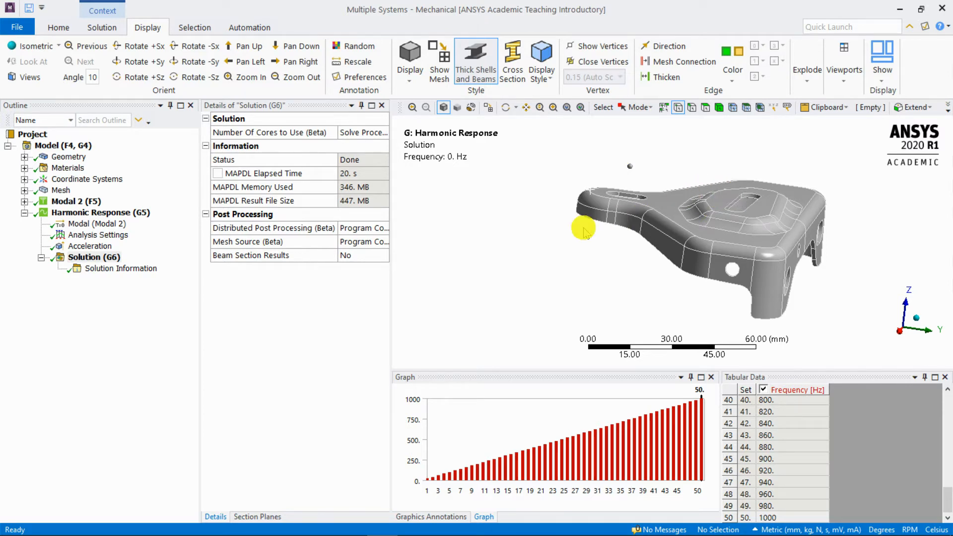
pyautogui.moveTo(650, 181); pyautogui.dragTo(574, 213, button='middle')
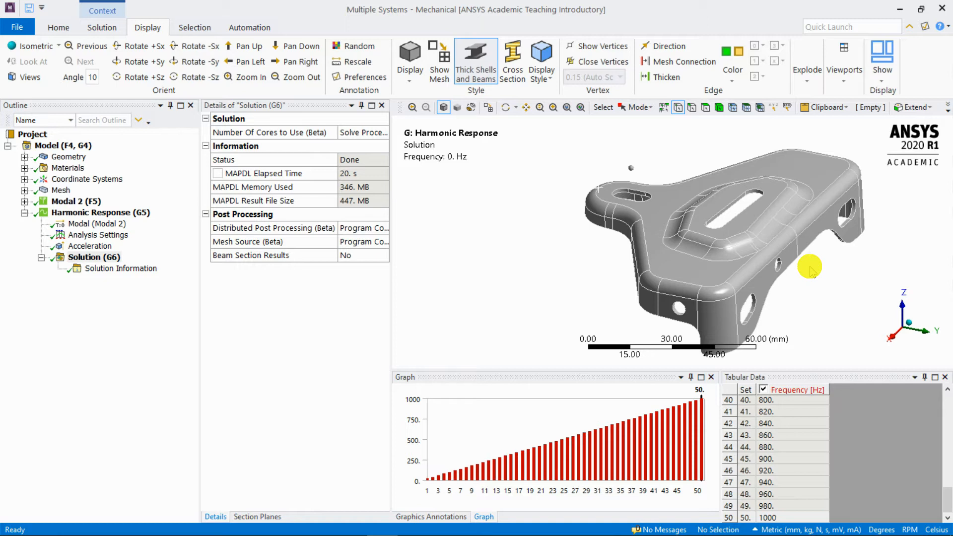
pyautogui.moveTo(638, 187); pyautogui.dragTo(632, 224, button='middle')
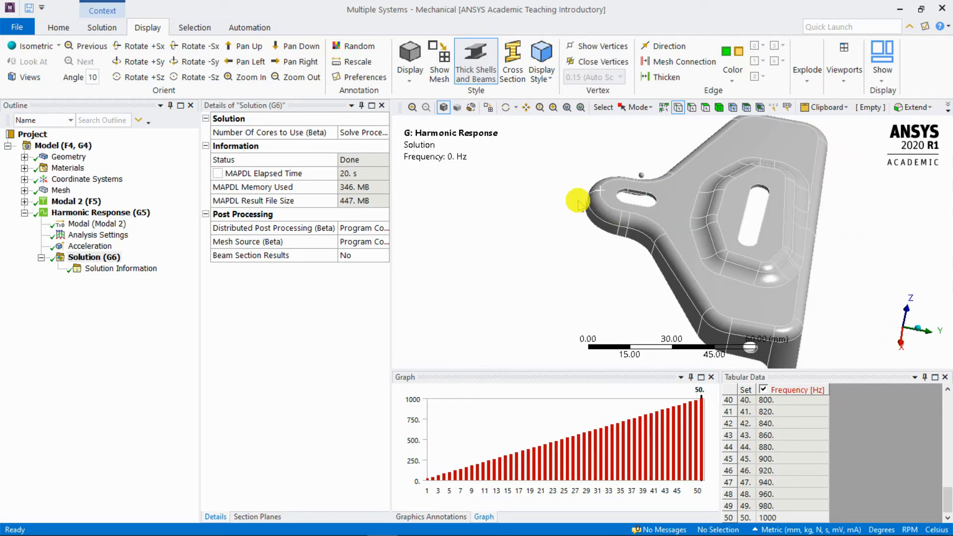
pyautogui.click(91, 256)
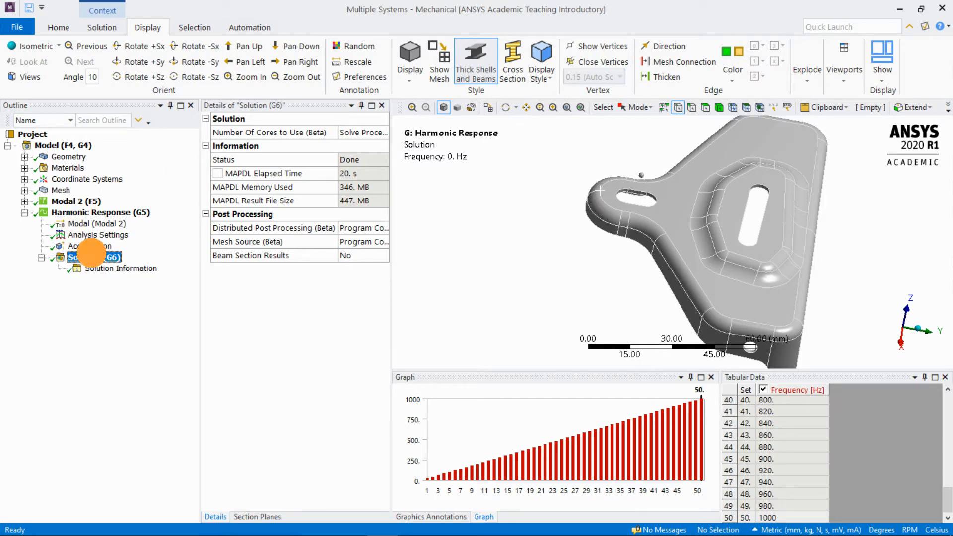
pyautogui.rightClick(91, 256)
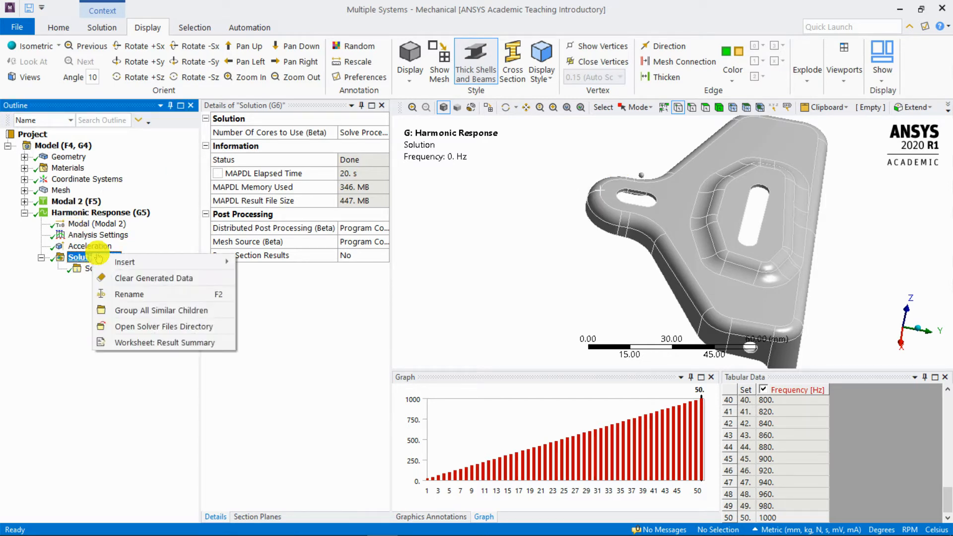
pyautogui.moveTo(132, 260)
pyautogui.moveTo(313, 287)
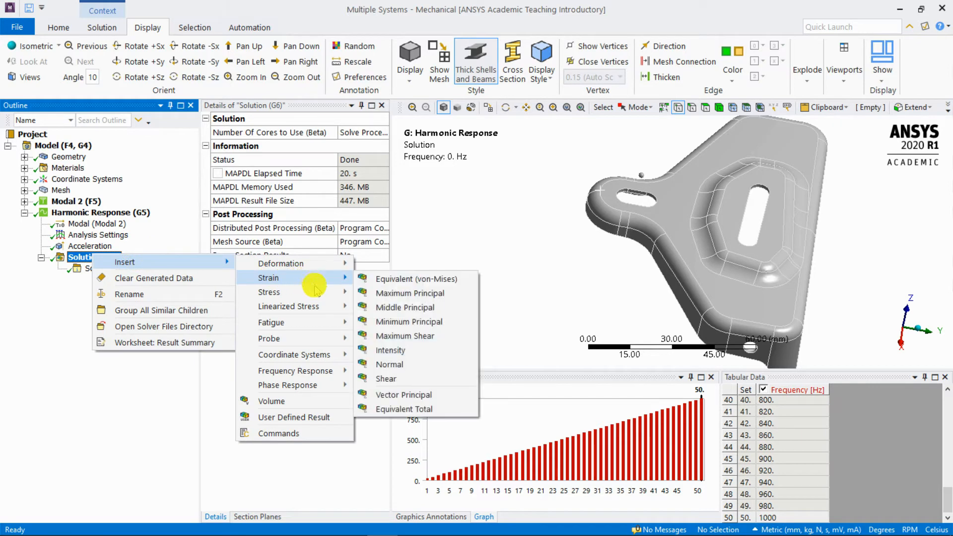
pyautogui.moveTo(318, 373)
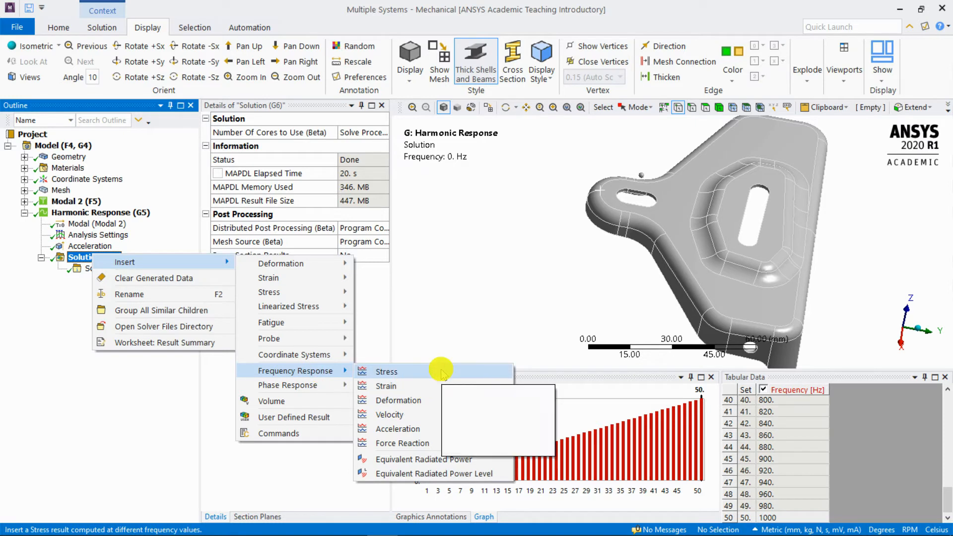
pyautogui.click(426, 429)
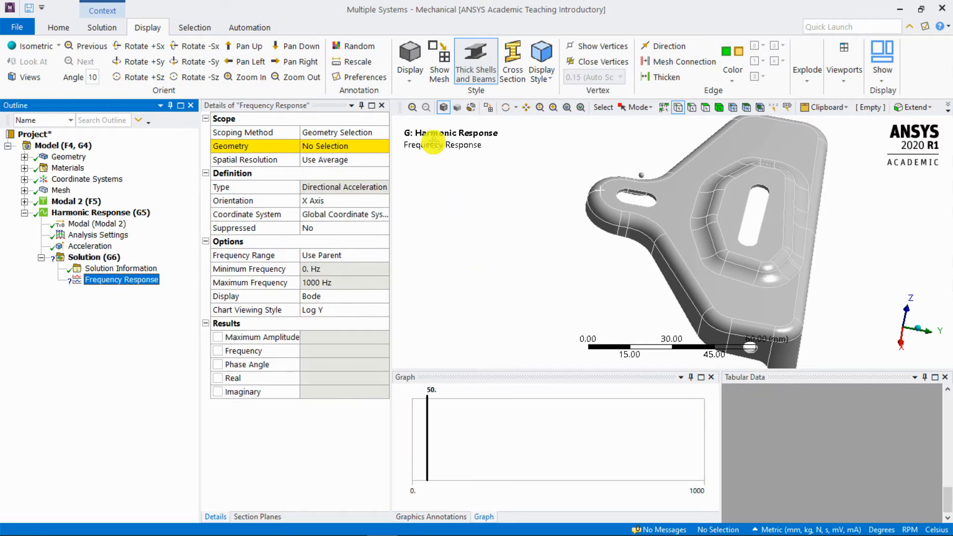
# Scope the frequency response result to the vertex at the tip of the bracket's slotted arm.
pyautogui.click(678, 107)
pyautogui.click(317, 146)
pyautogui.click(594, 207)
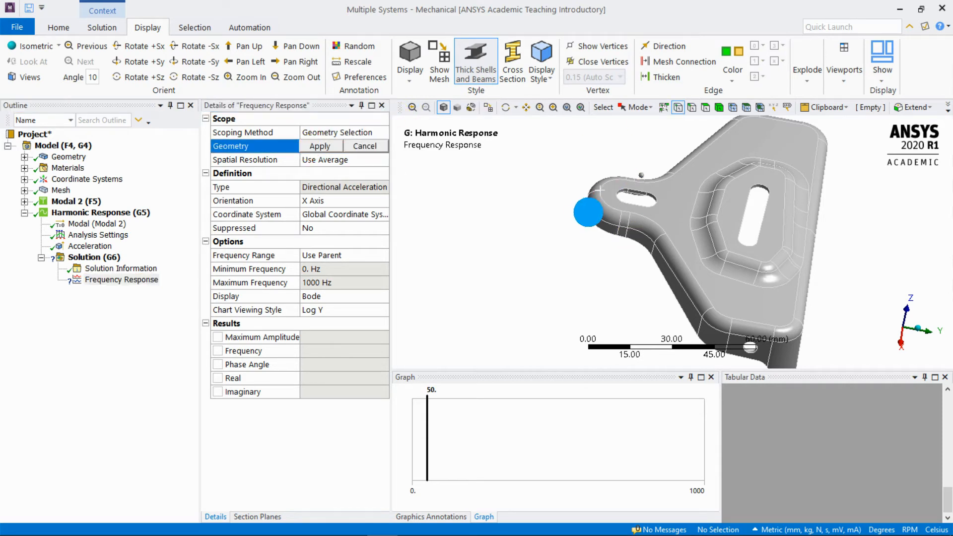
pyautogui.scroll(5, 594, 207)
pyautogui.click(627, 242)
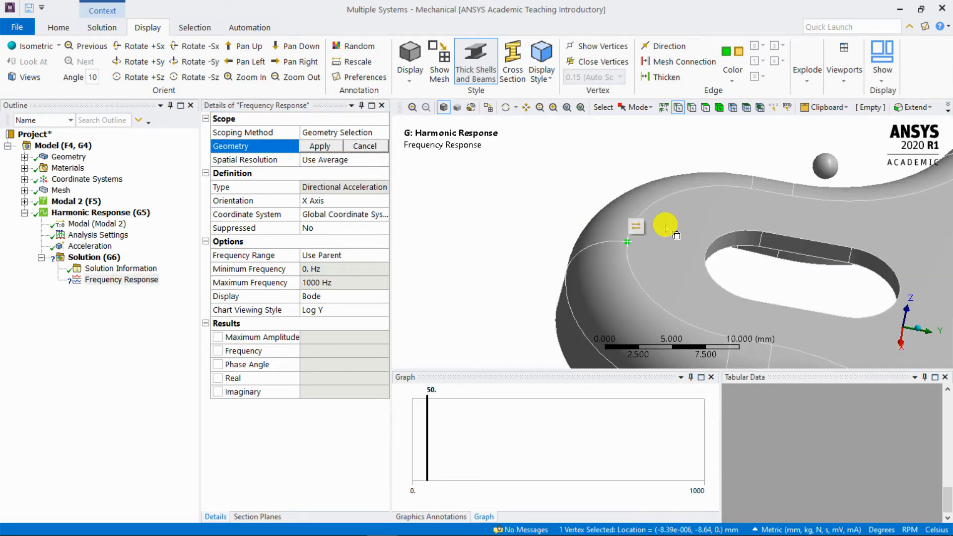
pyautogui.click(320, 145)
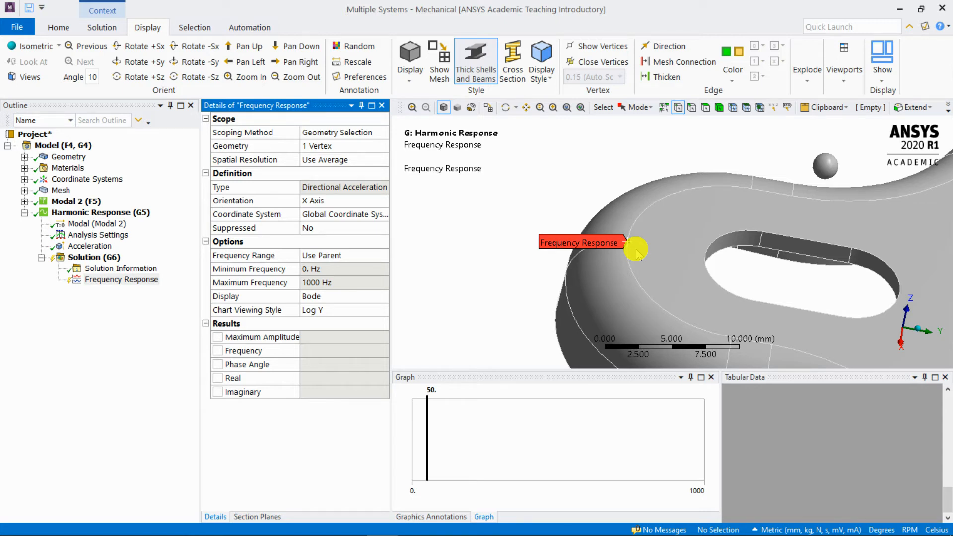
# Set the frequency response's orientation to Z Axis and evaluate all results.
pyautogui.click(385, 203)
pyautogui.click(384, 200)
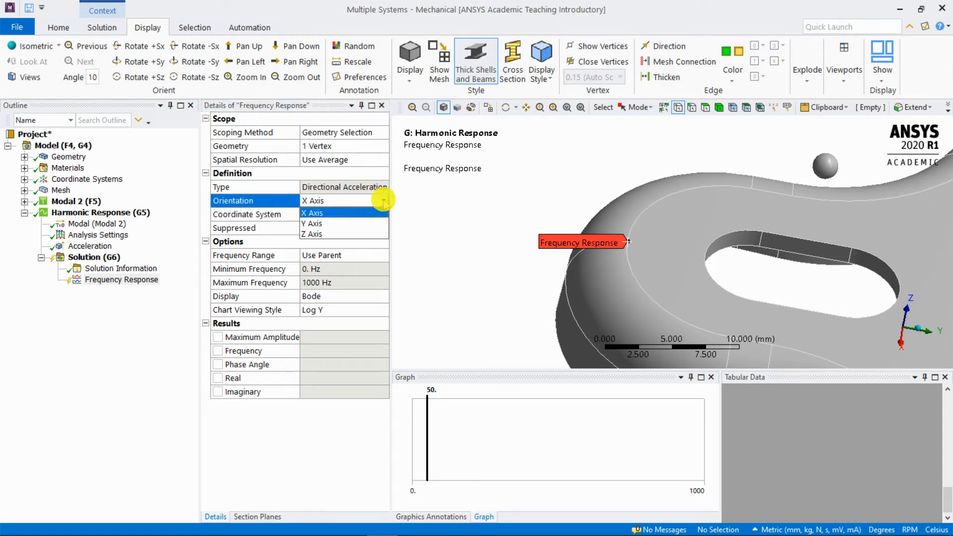
pyautogui.click(326, 234)
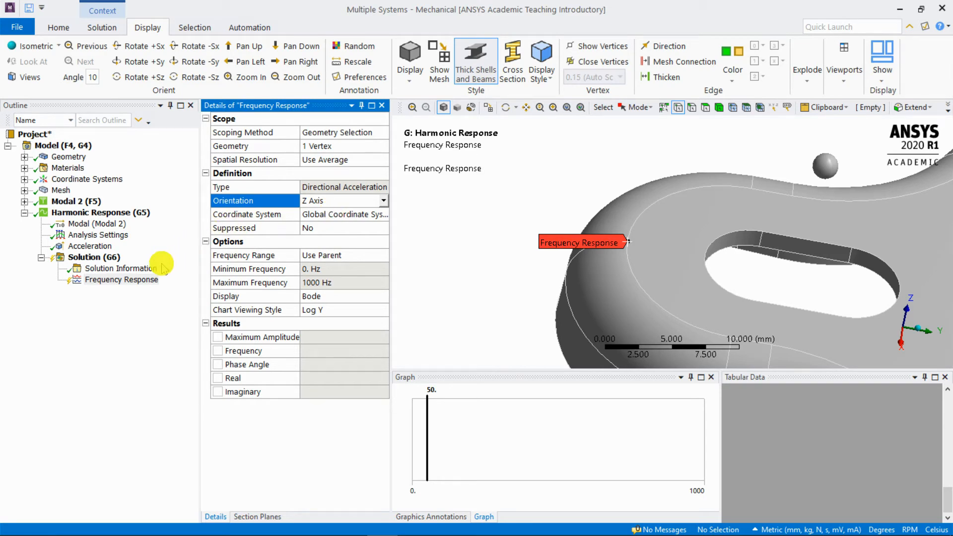
pyautogui.rightClick(130, 280)
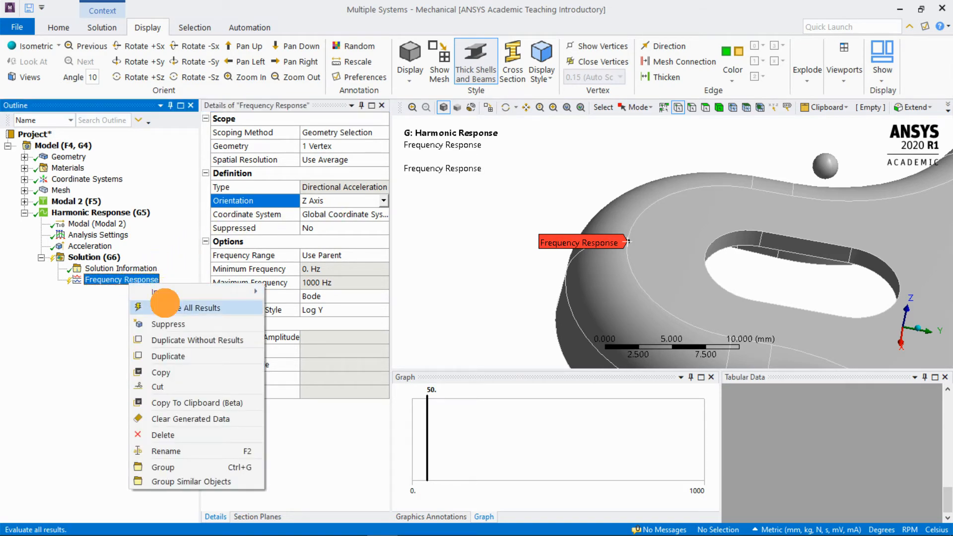
pyautogui.click(162, 307)
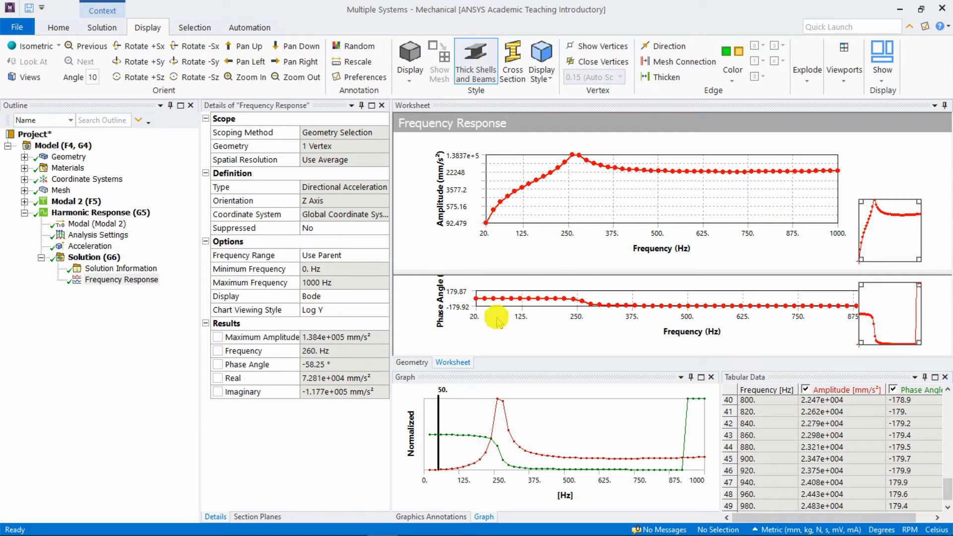
# Enlarge the frequency response charts and examine the amplitude and phase curves along with the peak response results.
pyautogui.moveTo(527, 367); pyautogui.dragTo(540, 442)
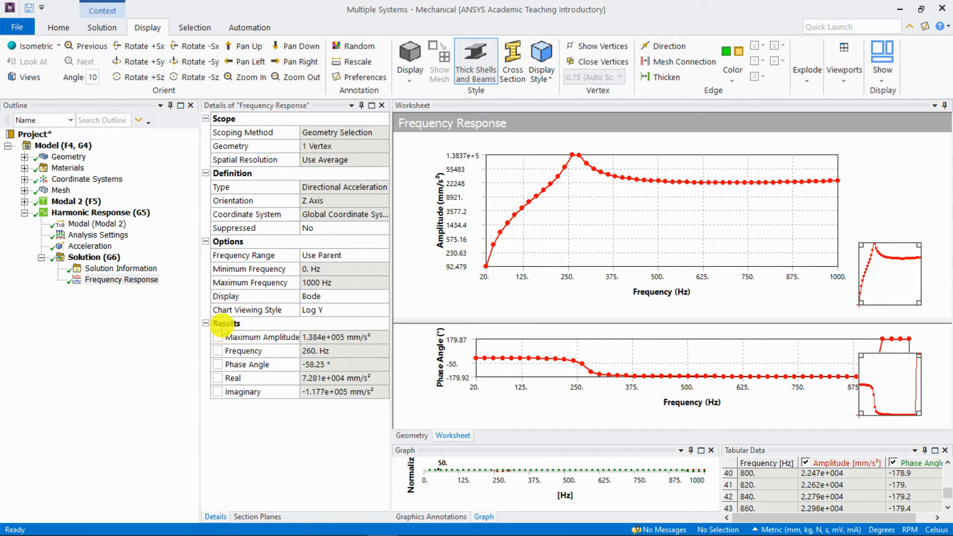
pyautogui.click(206, 322)
pyautogui.click(205, 322)
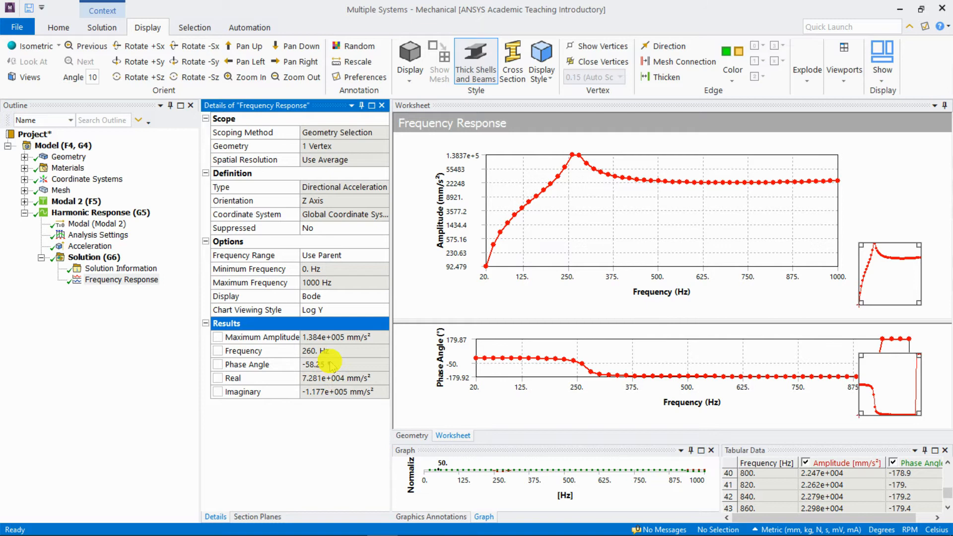
# Insert a total deformation result under the harmonic response solution.
pyautogui.click(94, 257)
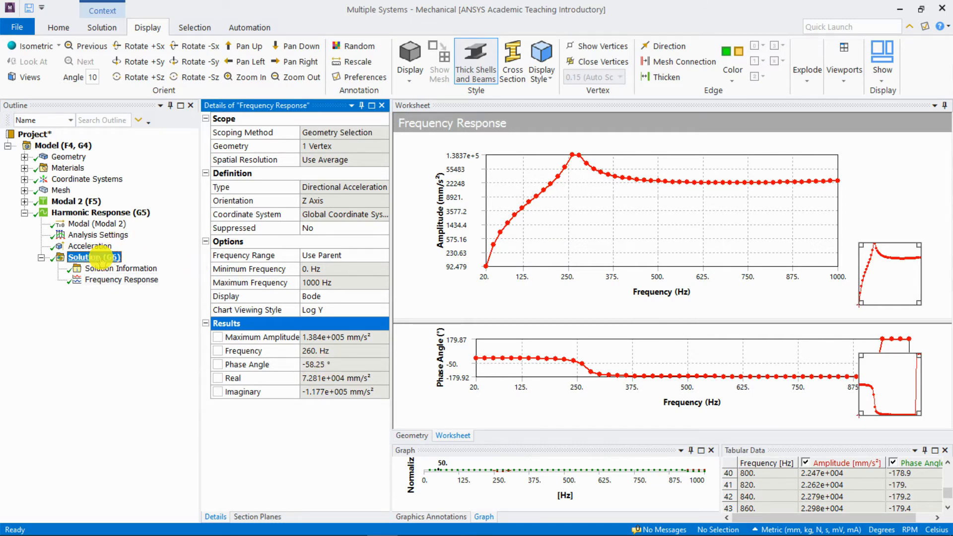
pyautogui.rightClick(101, 259)
pyautogui.moveTo(214, 268)
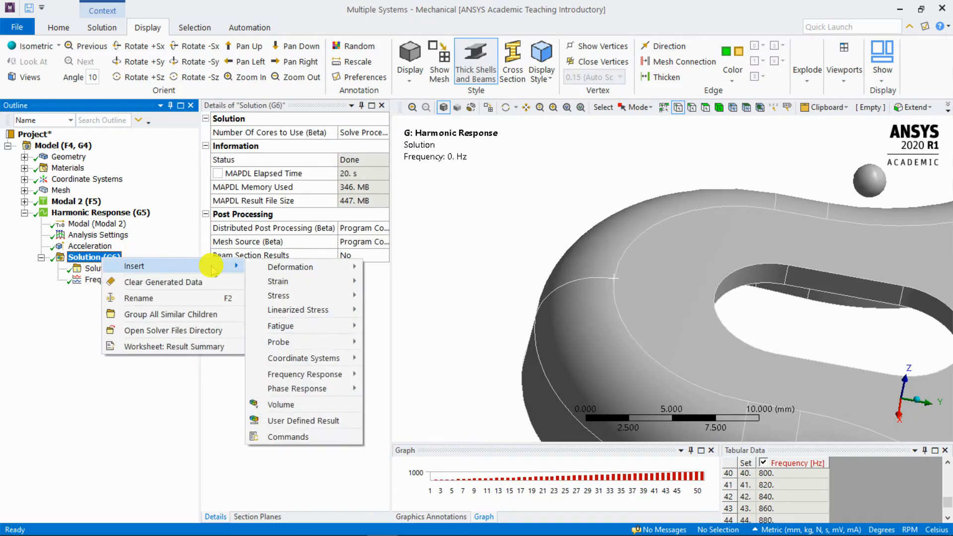
pyautogui.moveTo(330, 266)
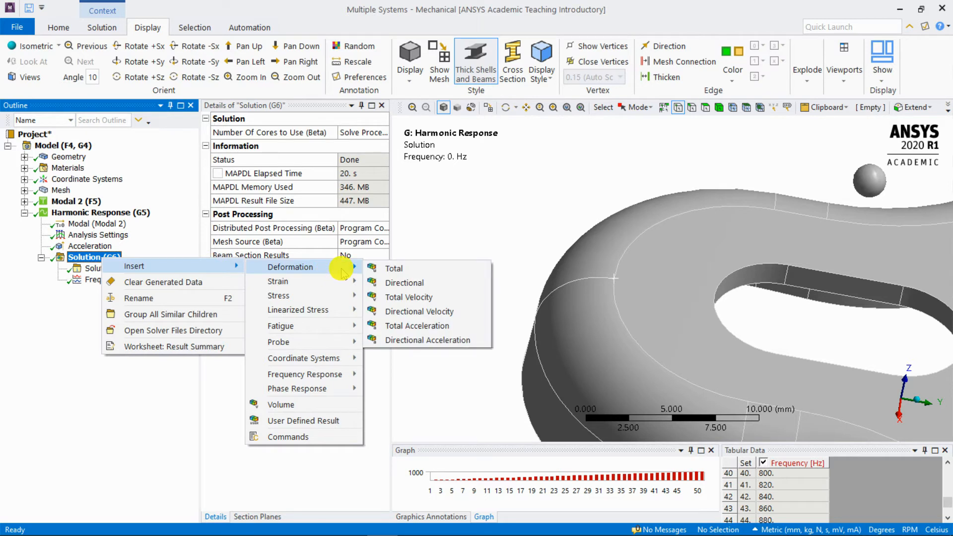
pyautogui.click(394, 268)
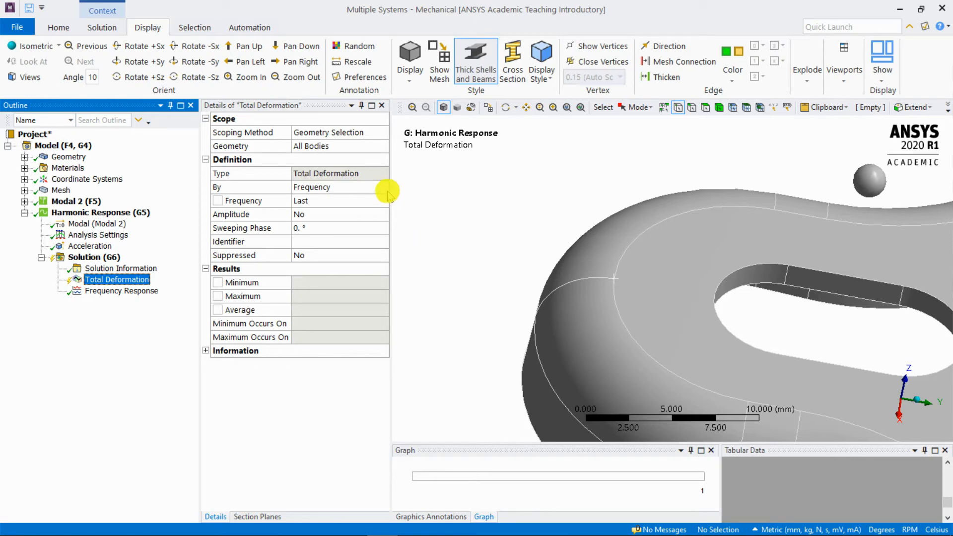
# Define the total deformation result by Frequency at 260 Hz, the frequency of the peak response, and evaluate it.
pyautogui.scroll(-1, 583, 238)
pyautogui.scroll(-4, 583, 238)
pyautogui.click(514, 208)
pyautogui.scroll(-3, 515, 208)
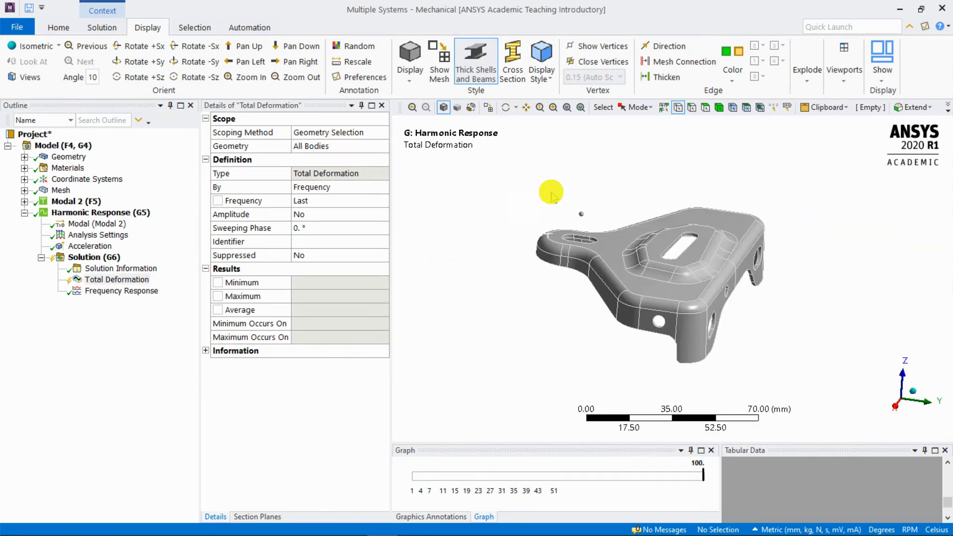
pyautogui.scroll(3, 568, 230)
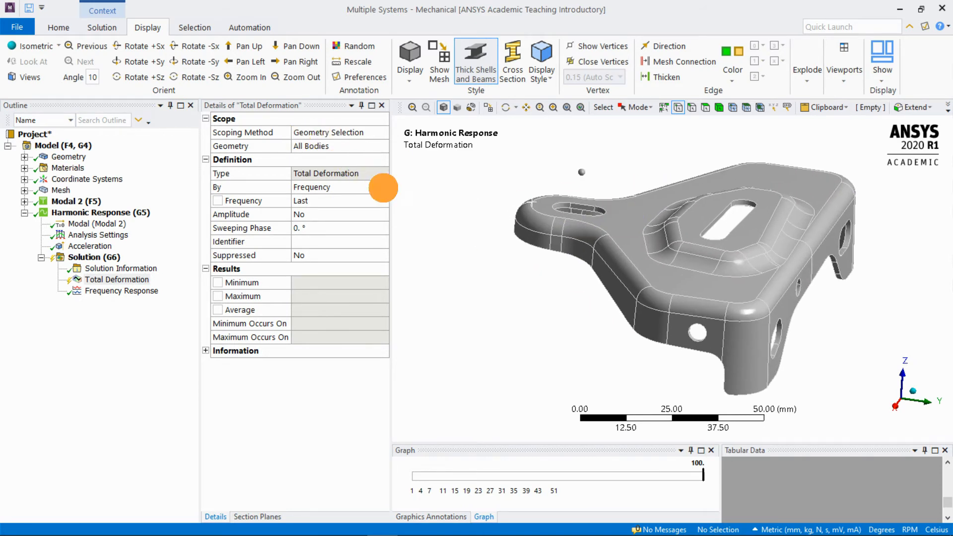
pyautogui.click(385, 190)
pyautogui.click(383, 187)
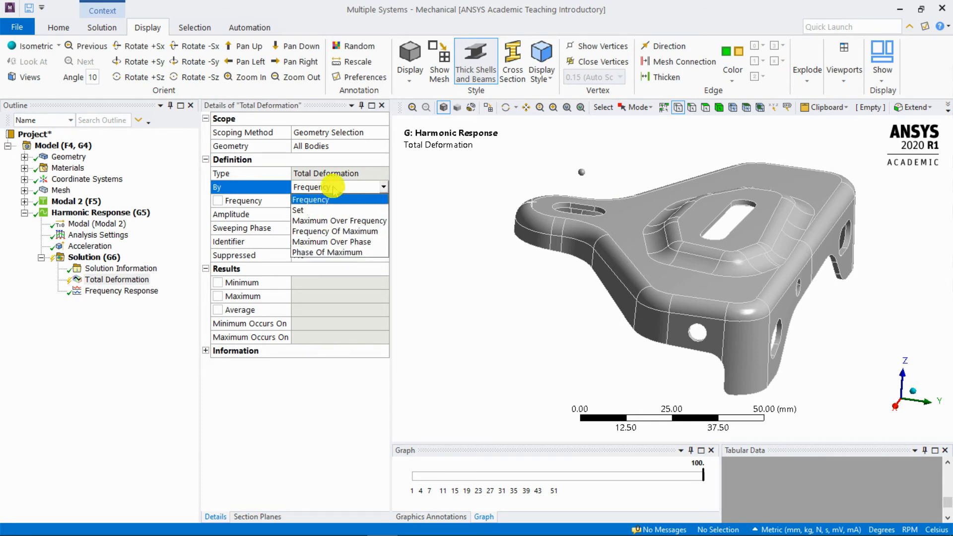
pyautogui.click(322, 199)
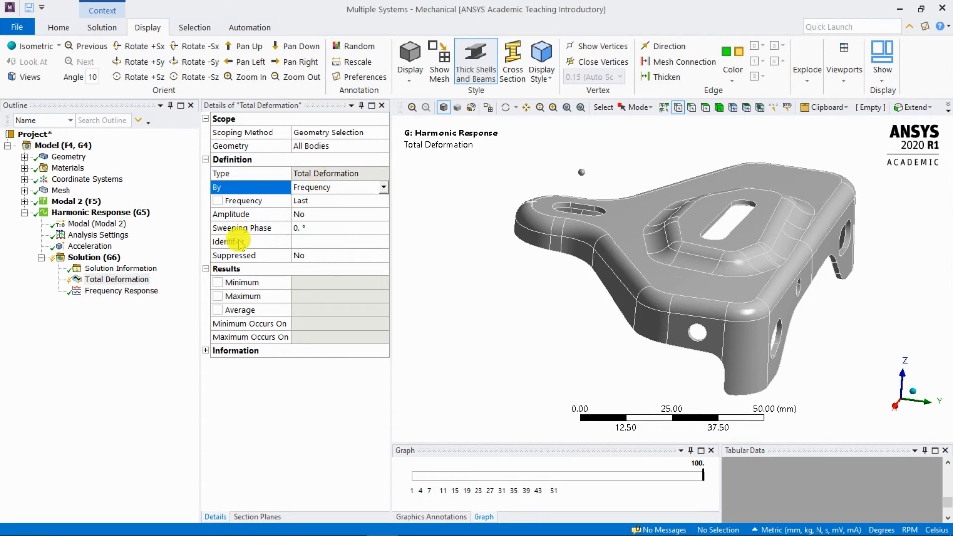
pyautogui.click(142, 290)
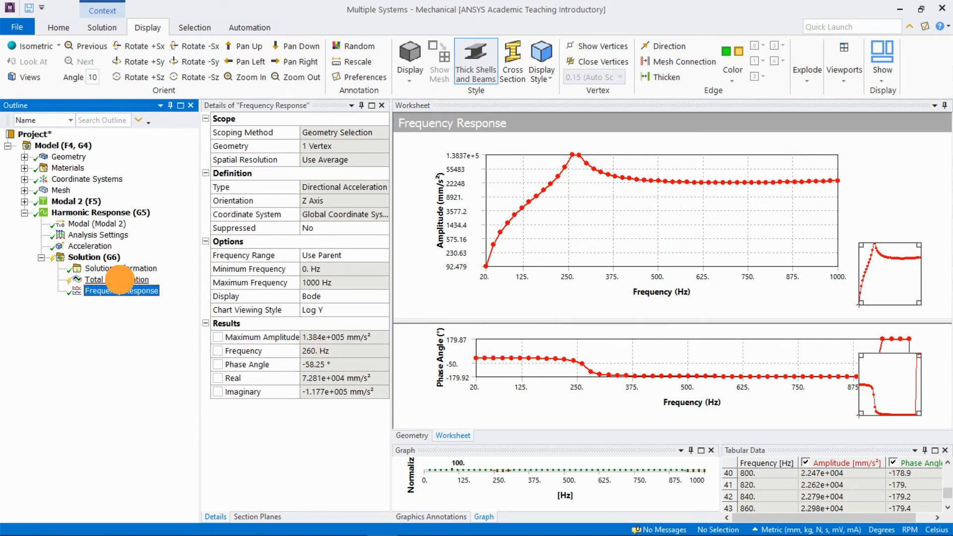
pyautogui.click(117, 280)
pyautogui.click(322, 204)
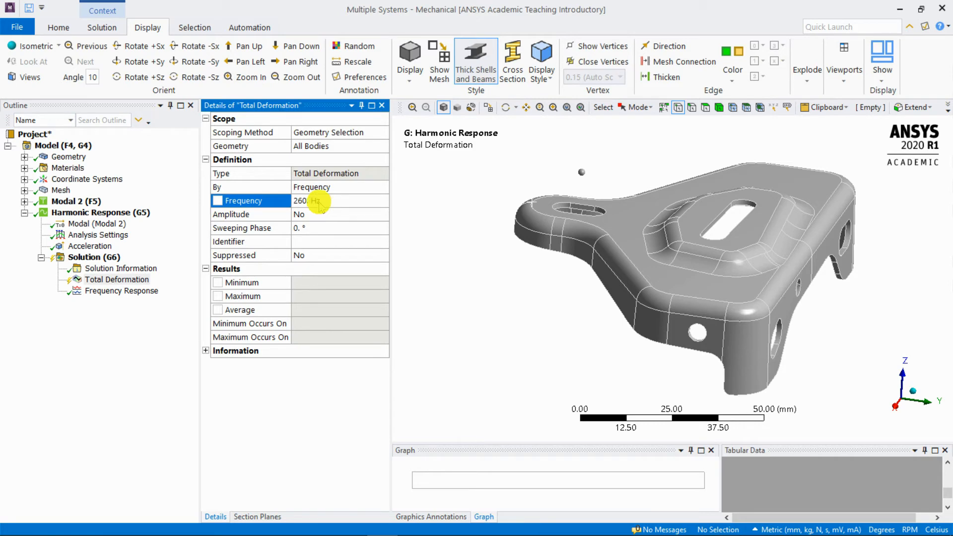
pyautogui.rightClick(131, 280)
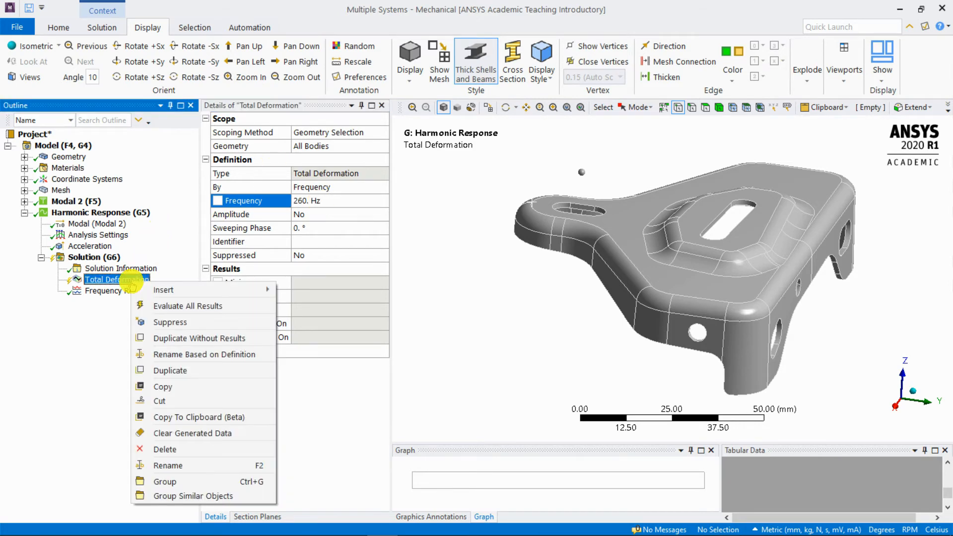
pyautogui.click(184, 307)
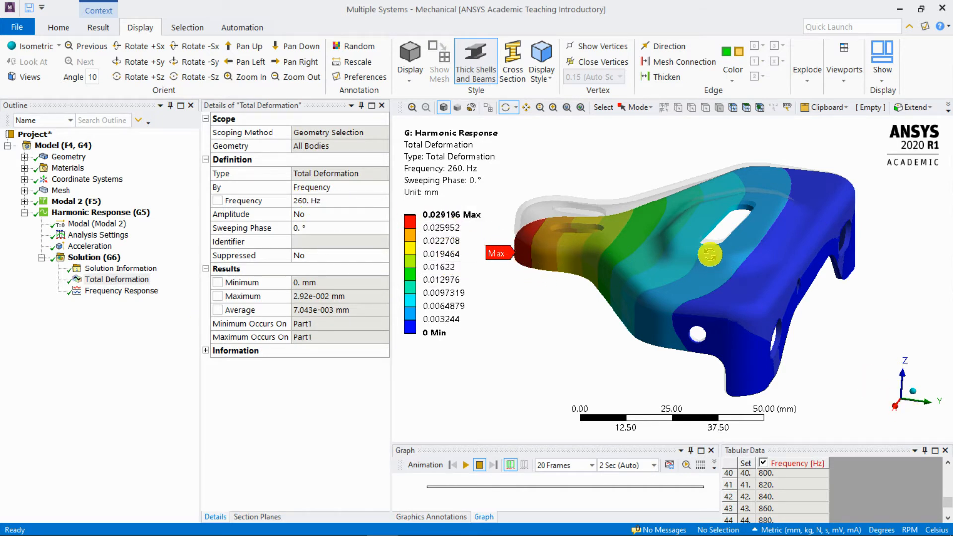
# Animate the bracket's total deformation at 260 Hz, view it from different angles, and stop the animation.
pyautogui.moveTo(649, 251); pyautogui.dragTo(581, 266)
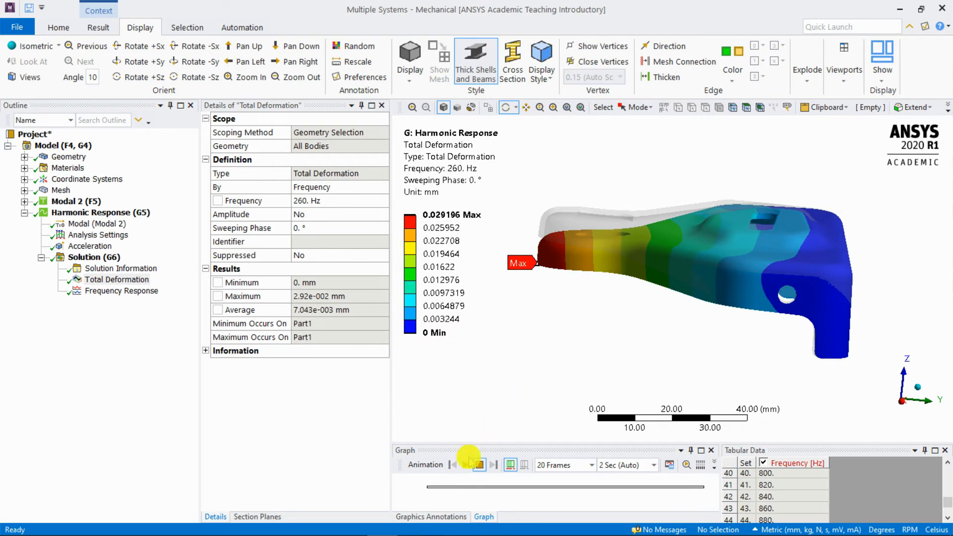
pyautogui.click(467, 463)
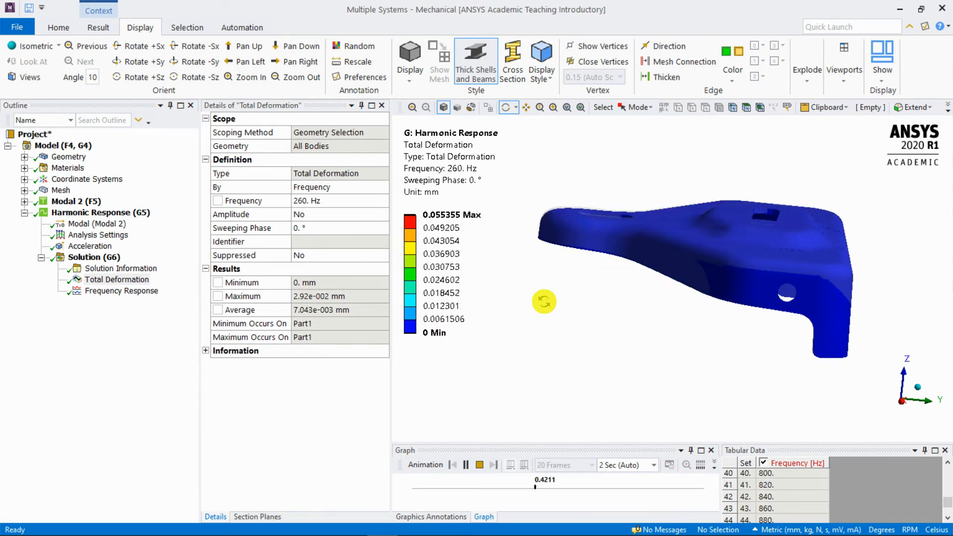
pyautogui.moveTo(574, 279); pyautogui.dragTo(569, 318)
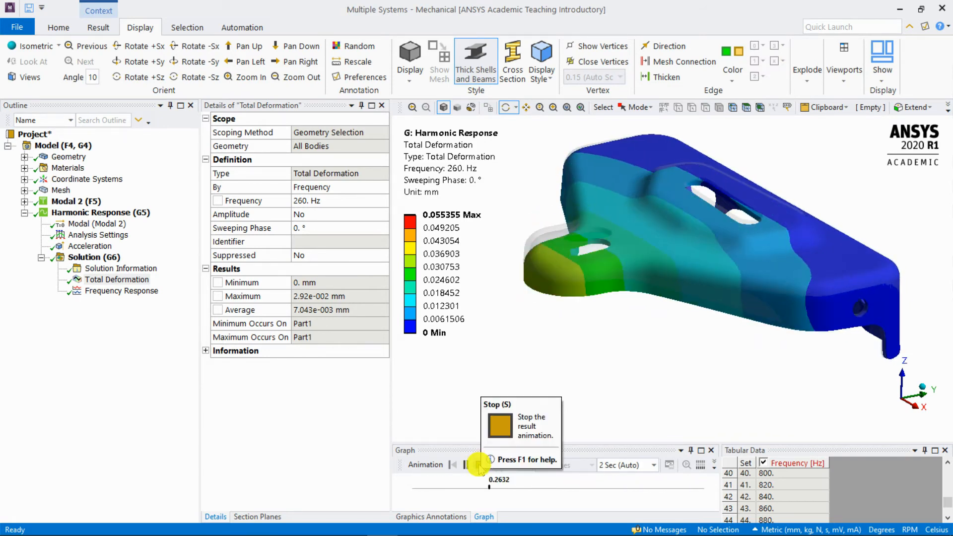
pyautogui.click(478, 464)
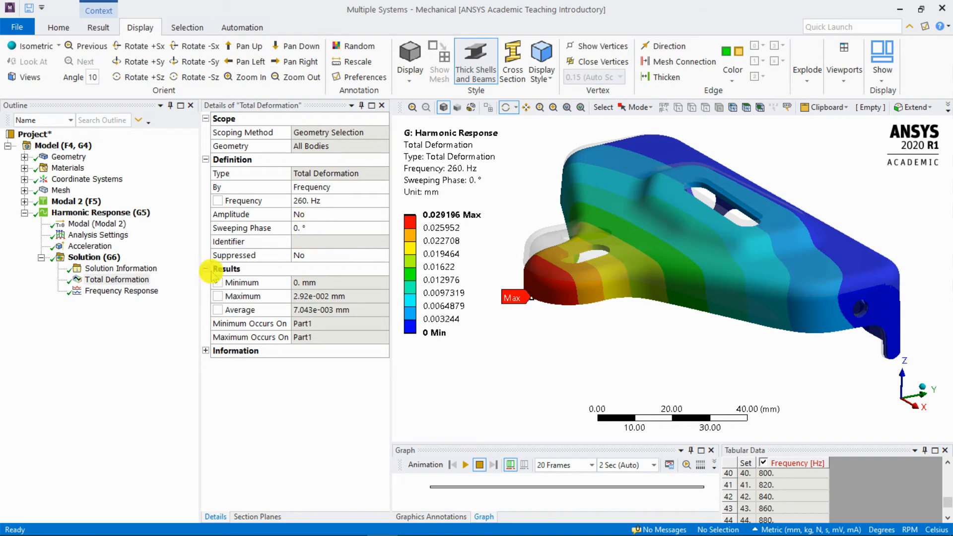
# Duplicate the total deformation result and set the copy's sweeping phase to 180°.
pyautogui.rightClick(134, 280)
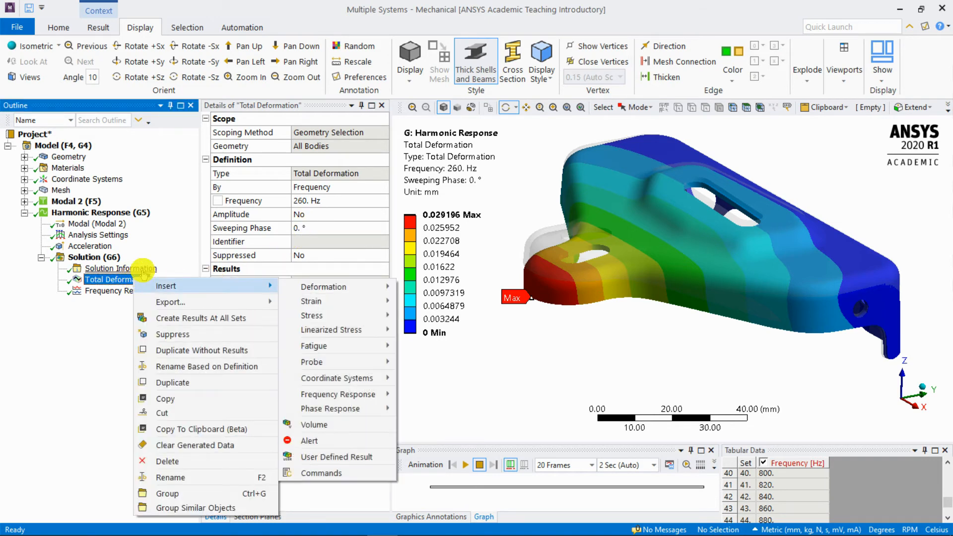
pyautogui.click(188, 383)
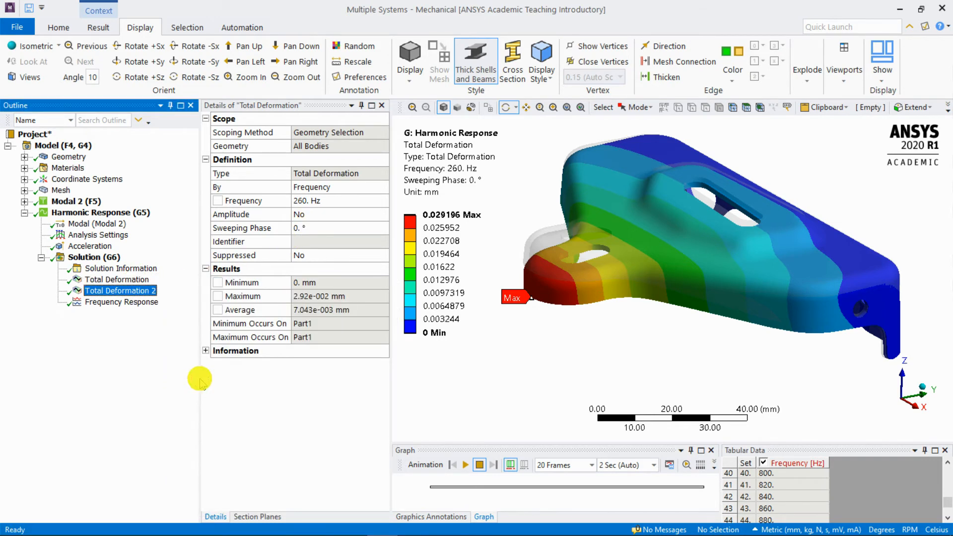
pyautogui.click(311, 229)
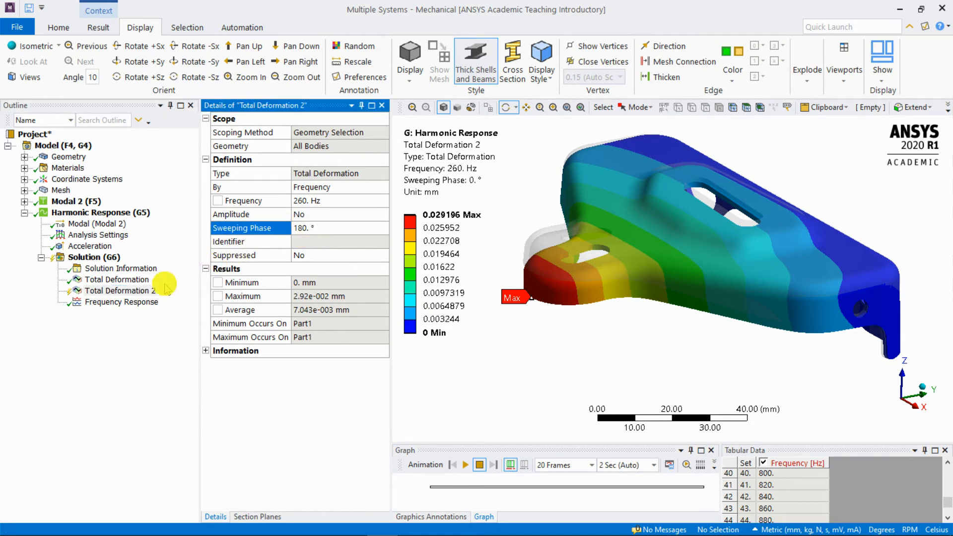
# Duplicate the 180° total deformation result, check the frequency response's peak phase angle, and set the new copy's sweeping phase to 60°.
pyautogui.rightClick(131, 291)
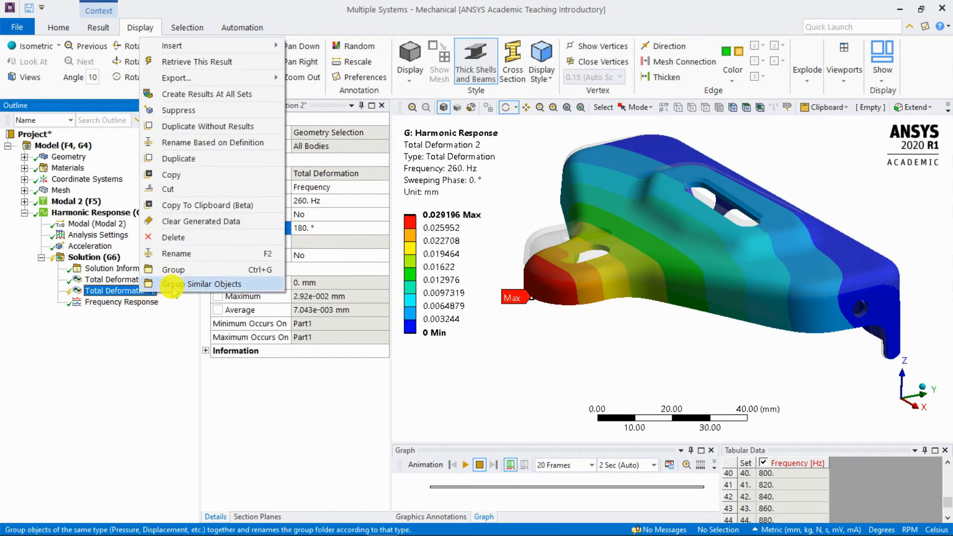
pyautogui.click(194, 158)
pyautogui.click(132, 313)
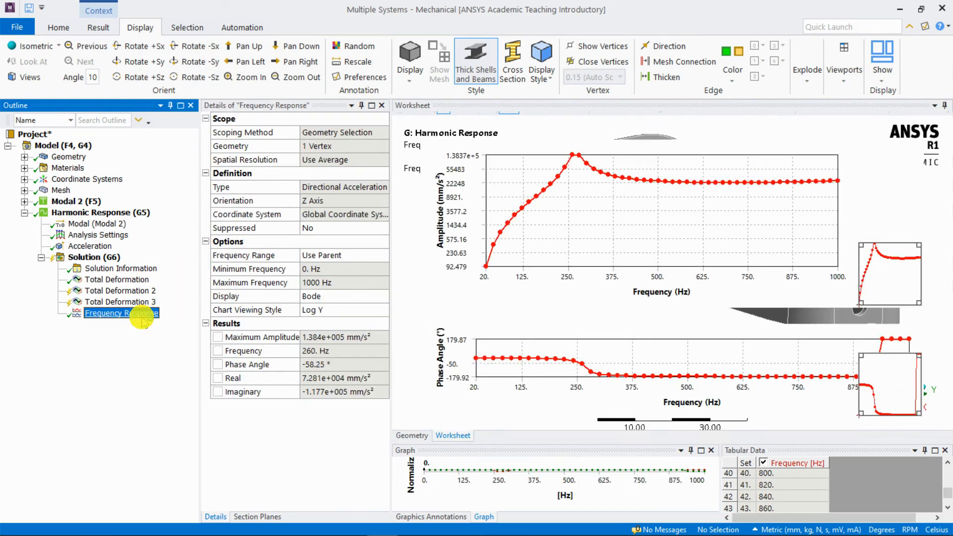
pyautogui.click(125, 302)
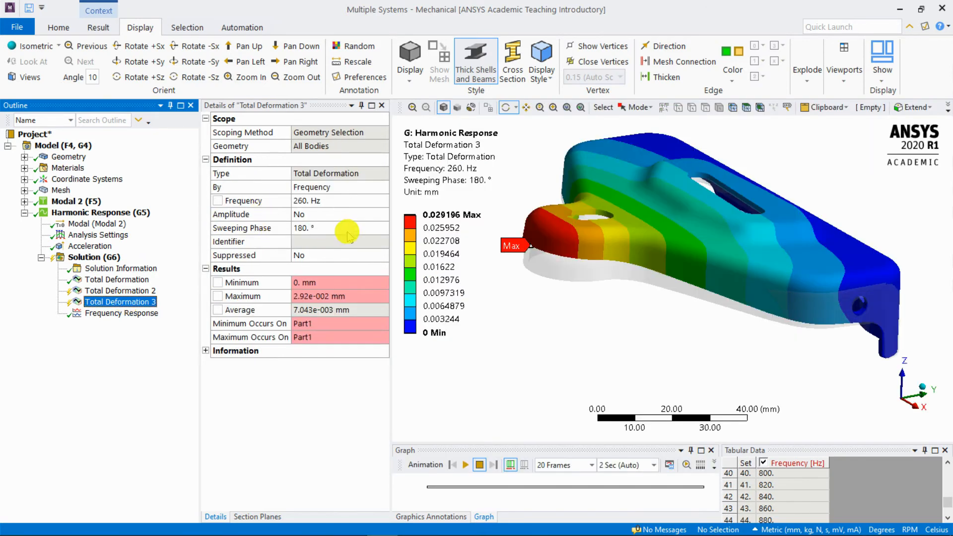
pyautogui.click(326, 228)
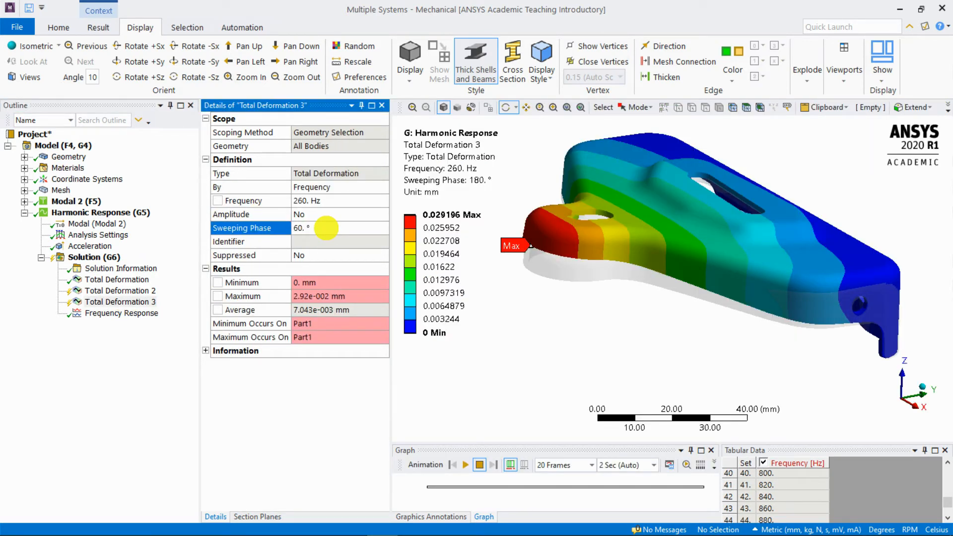
# Evaluate all harmonic response results and compare the total deformation at the 0° and 180° sweeping phases.
pyautogui.rightClick(90, 257)
pyautogui.click(188, 278)
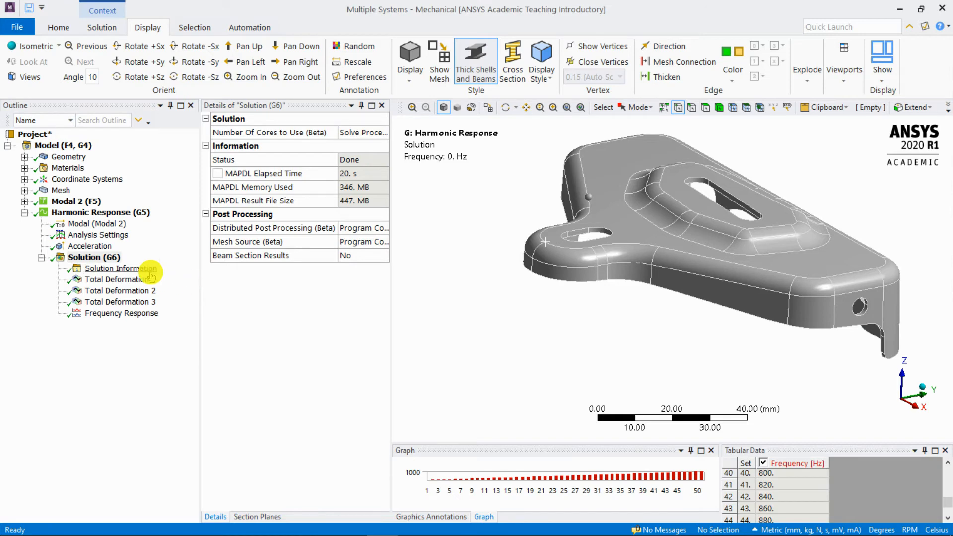
pyautogui.click(135, 281)
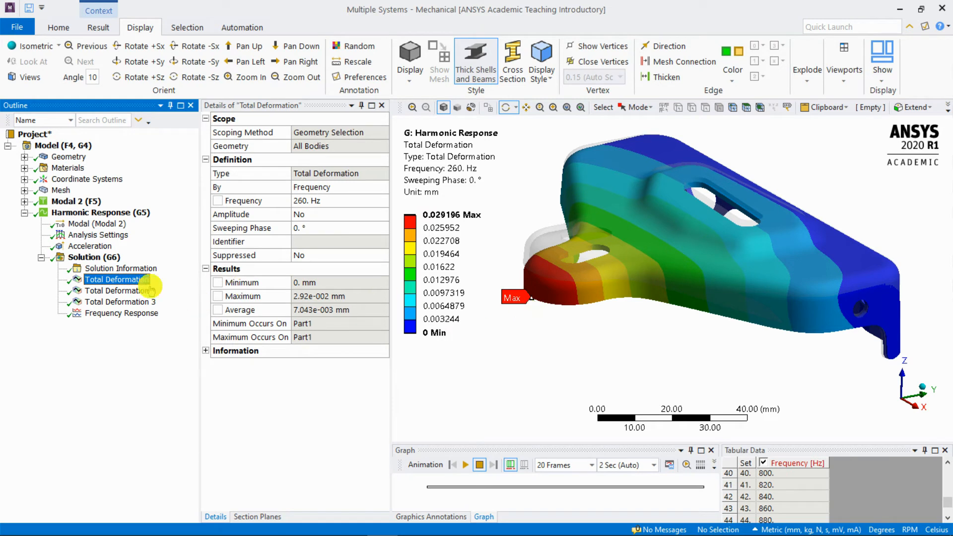
pyautogui.click(130, 291)
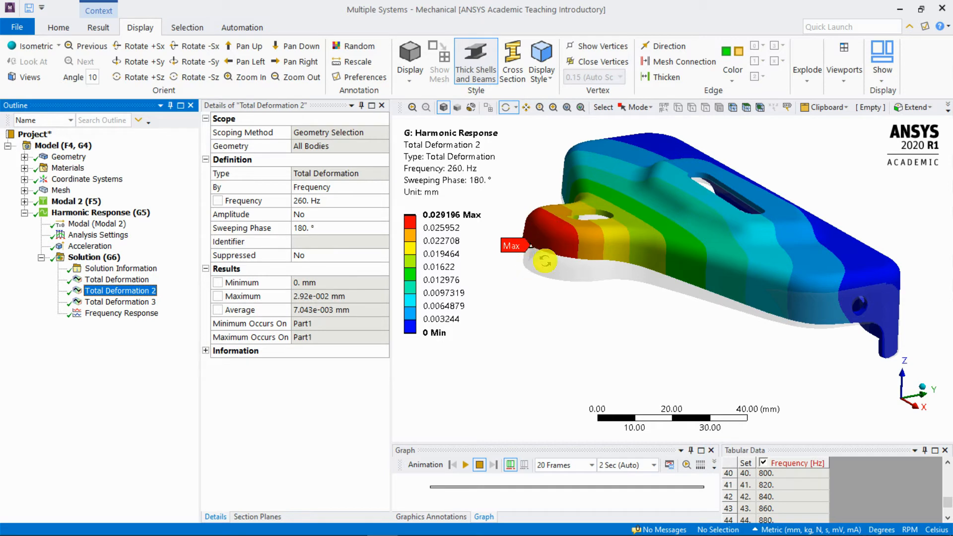
# Compare the bracket's total deformation at 260 Hz for the 0°, 180° and 60° sweeping phases.
pyautogui.click(464, 227)
pyautogui.click(507, 252)
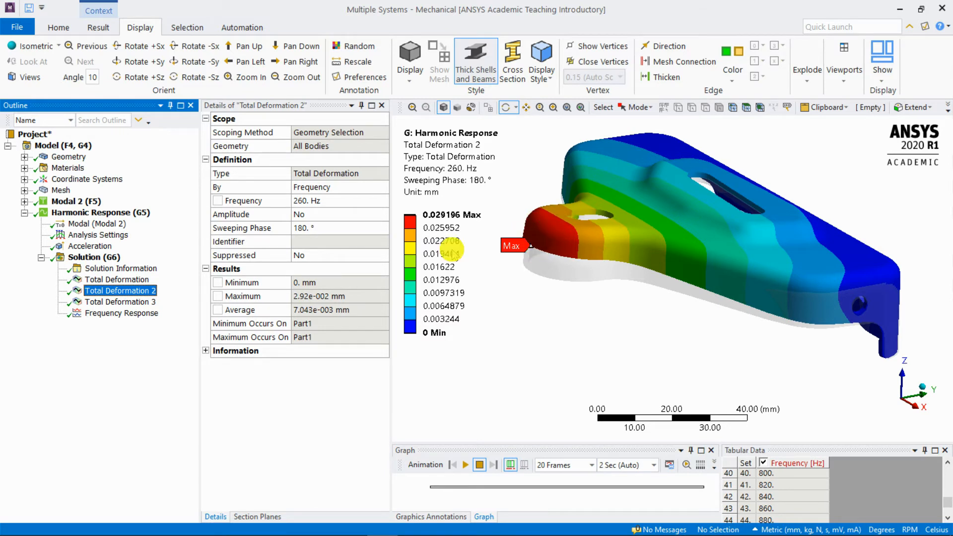
pyautogui.click(130, 279)
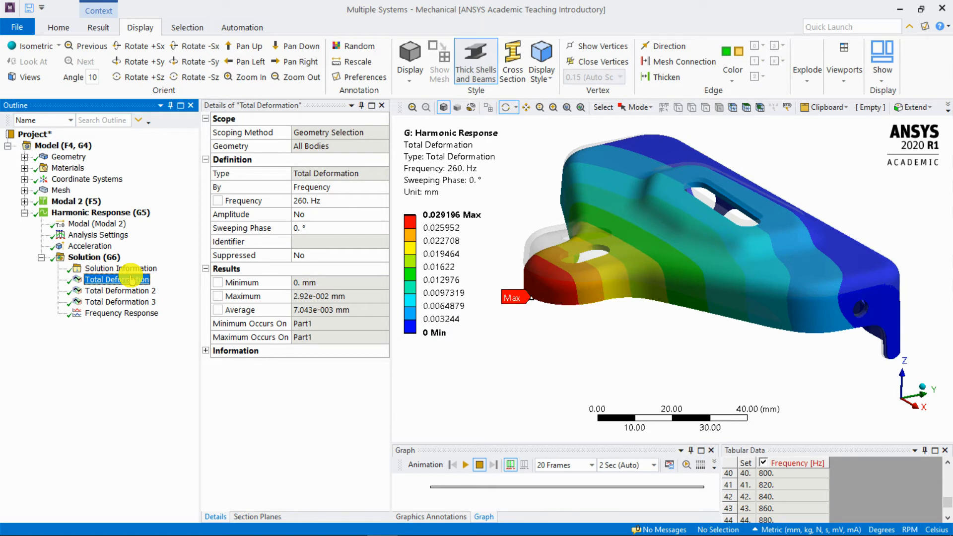
pyautogui.click(126, 290)
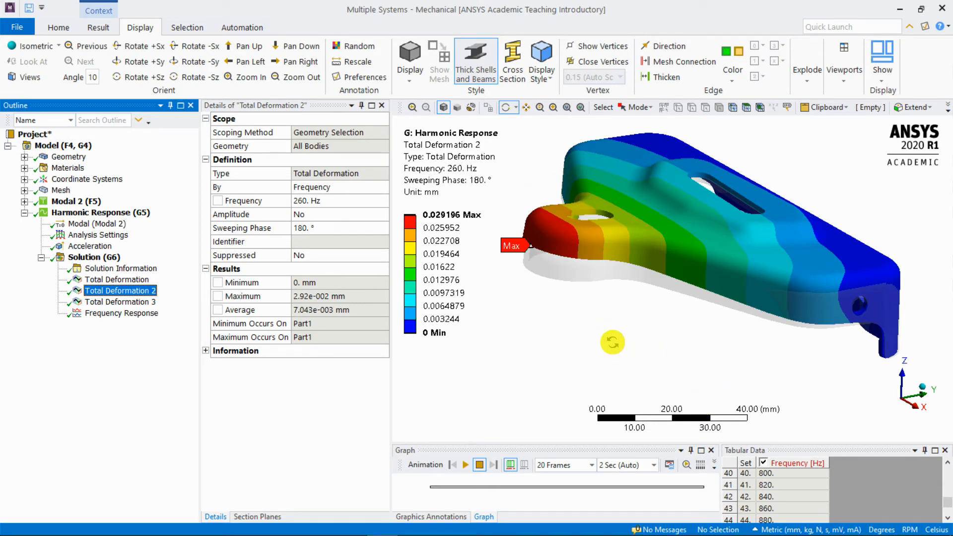
pyautogui.click(119, 301)
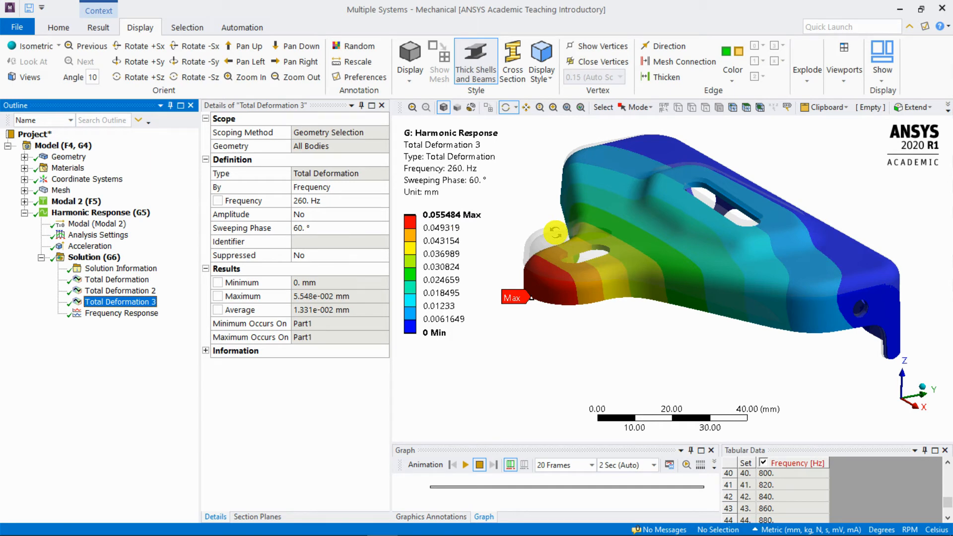
pyautogui.click(143, 291)
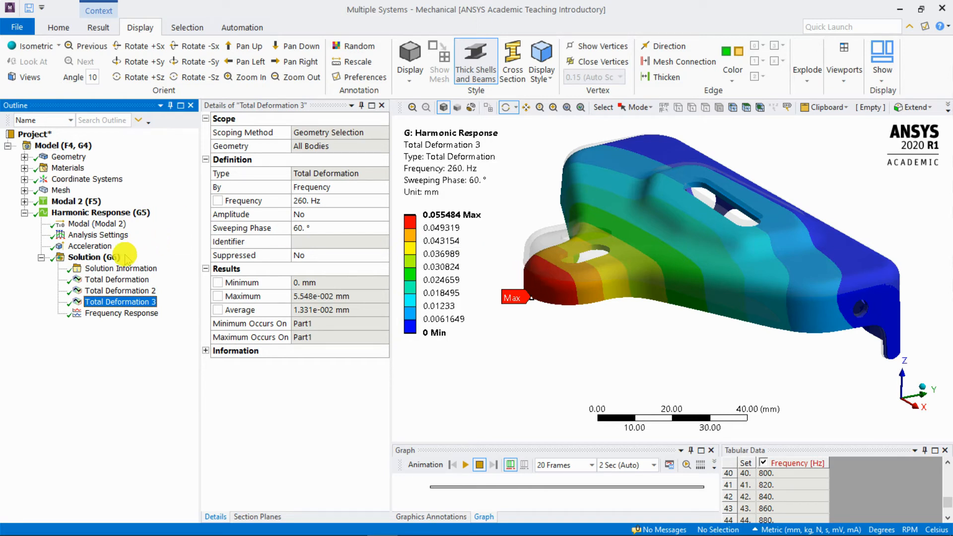
# Duplicate the 60° total deformation result and define the copy by Maximum Over Frequency.
pyautogui.rightClick(129, 302)
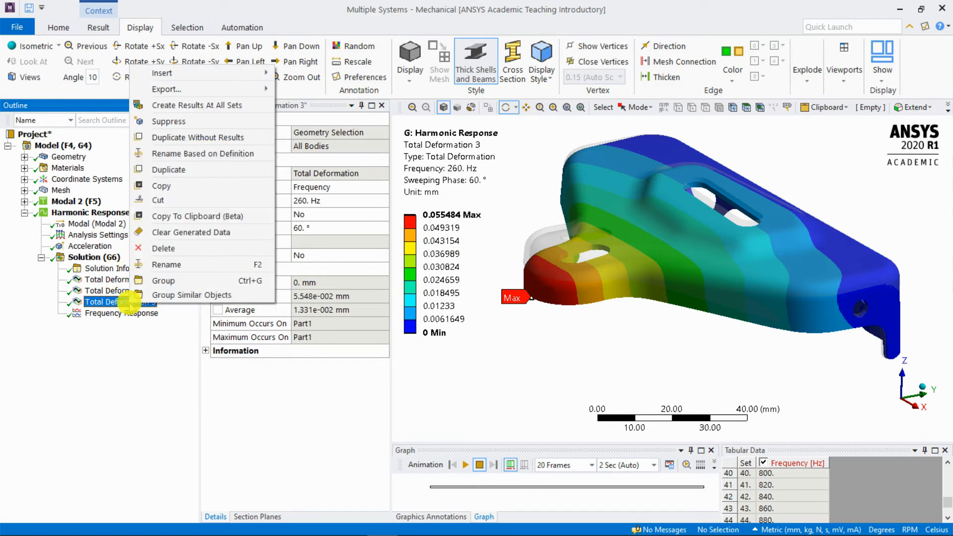
pyautogui.click(163, 173)
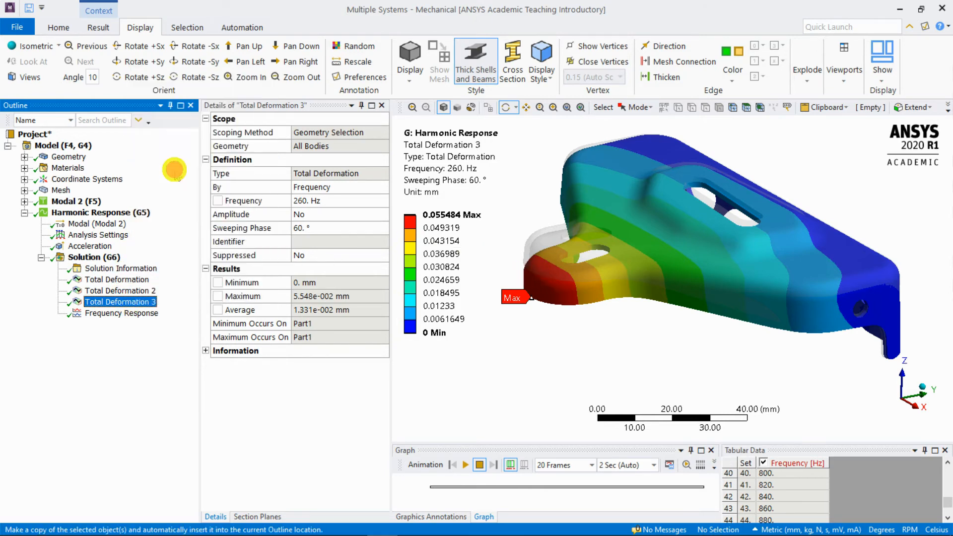
pyautogui.click(389, 184)
pyautogui.click(384, 187)
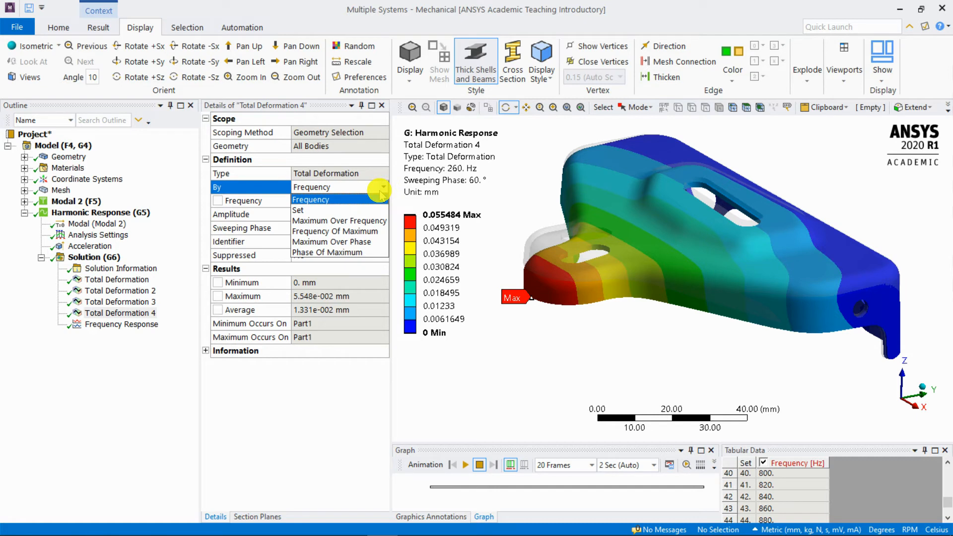
pyautogui.click(367, 220)
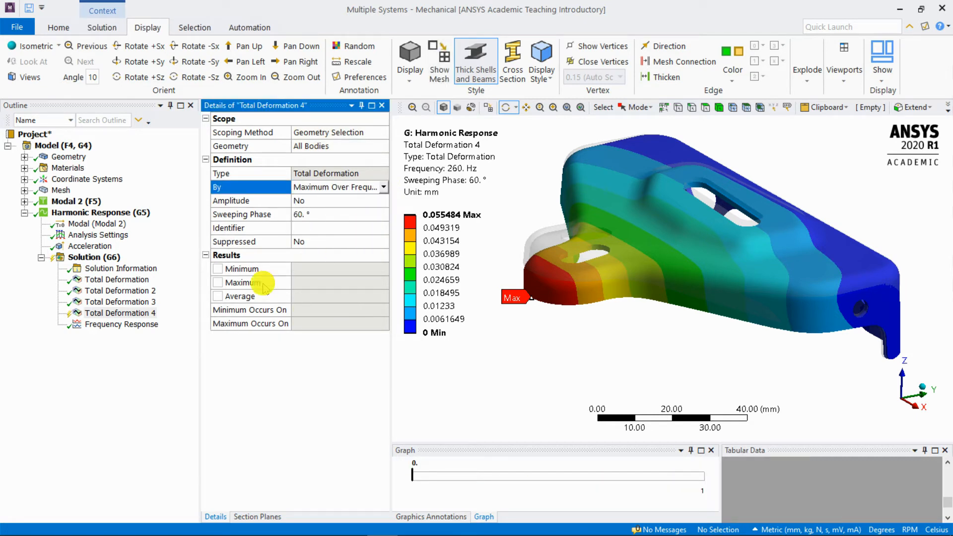
# Duplicate the Maximum Over Frequency deformation result and define the new copy by Frequency Of Maximum.
pyautogui.rightClick(143, 314)
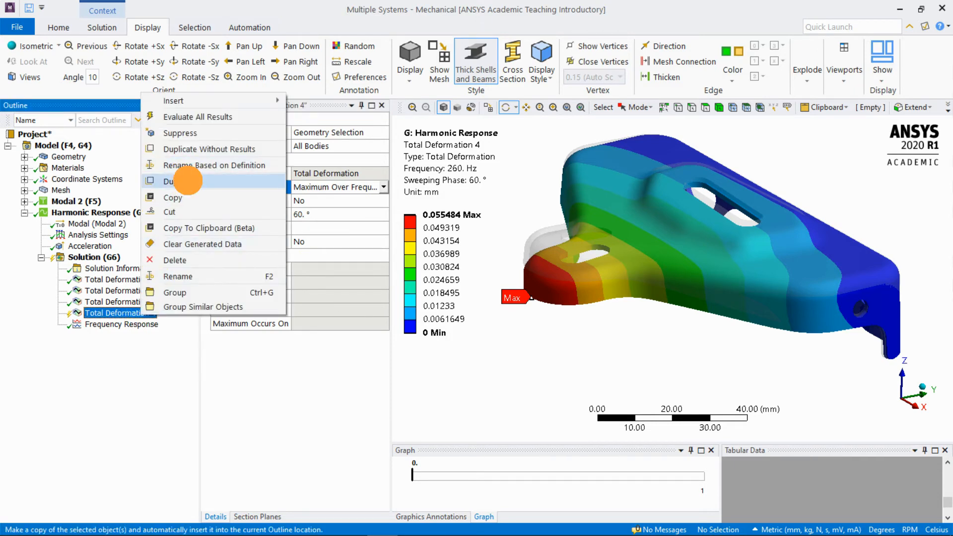
pyautogui.click(187, 183)
pyautogui.click(383, 187)
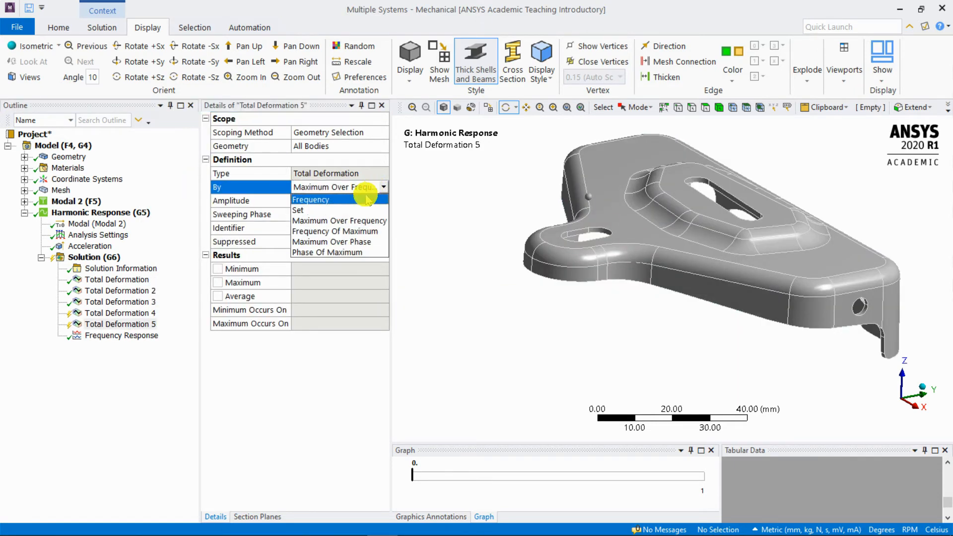
pyautogui.click(356, 231)
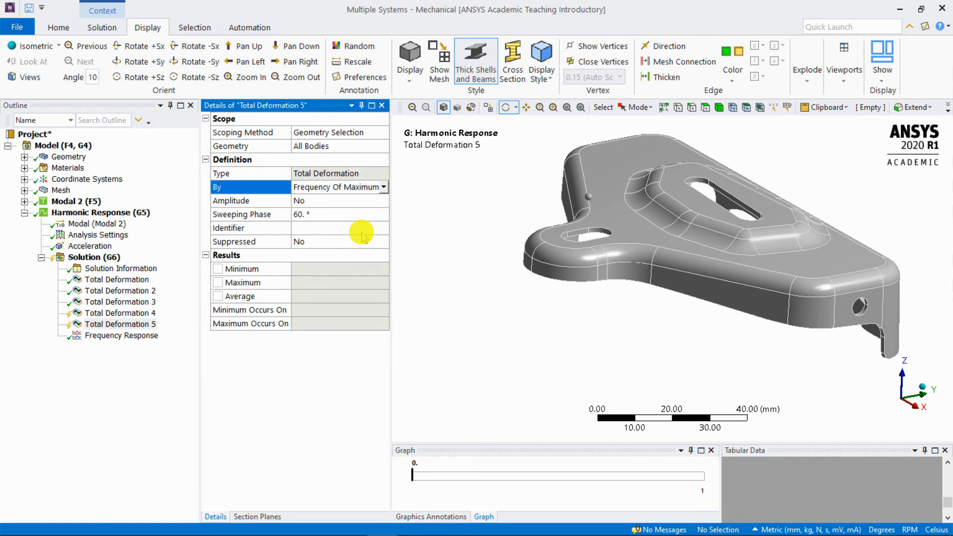
# Evaluate all harmonic response results and review the Maximum Over Frequency and Frequency Of Maximum plots.
pyautogui.rightClick(102, 256)
pyautogui.click(162, 275)
pyautogui.click(146, 313)
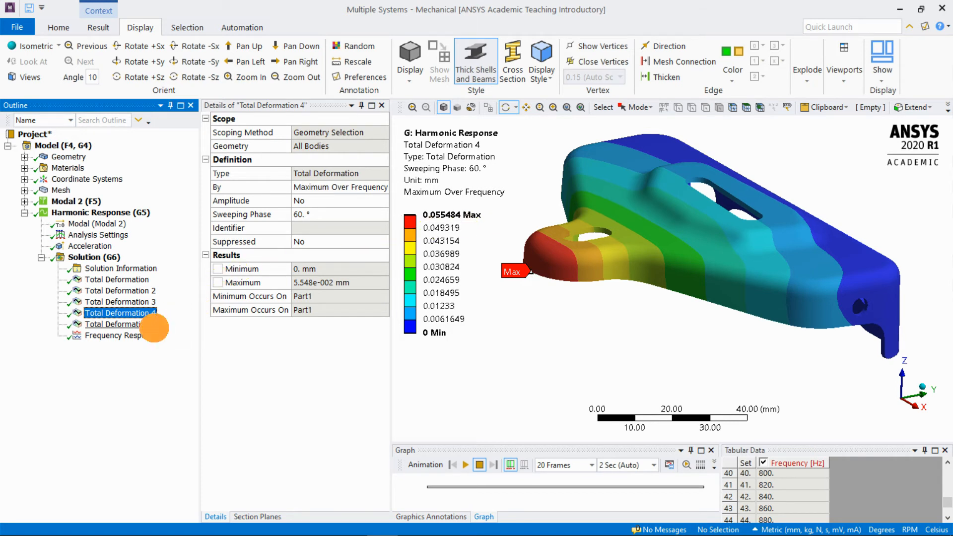
pyautogui.click(152, 325)
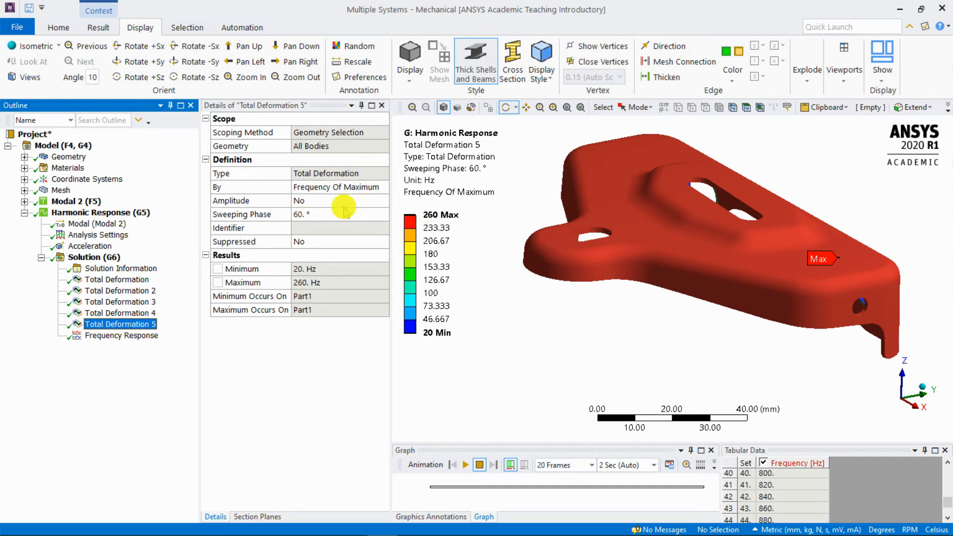
# Probe the Frequency Of Maximum result at the bracket's arm tip and compare it with the Maximum Over Frequency plot.
pyautogui.click(98, 27)
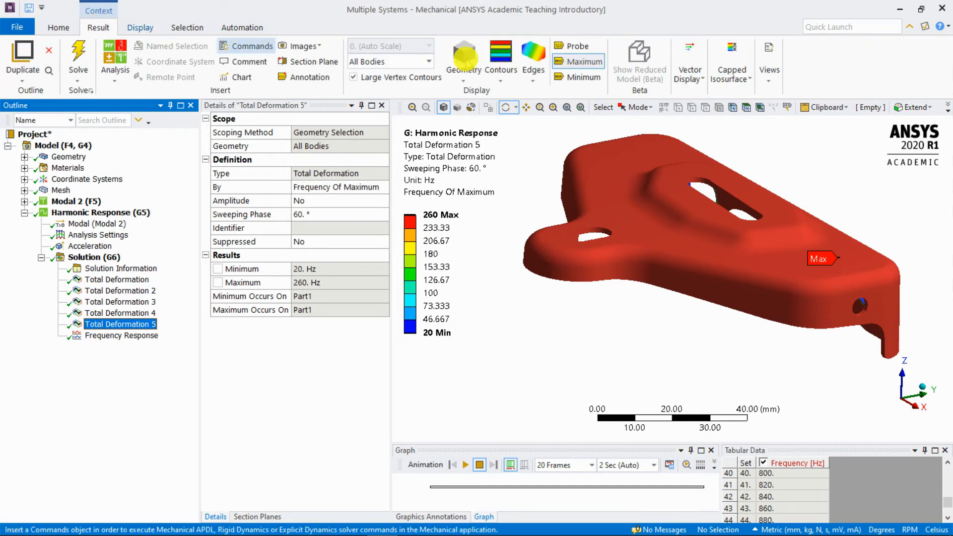
pyautogui.moveTo(691, 250); pyautogui.dragTo(646, 247)
pyautogui.moveTo(659, 245); pyautogui.dragTo(750, 254)
pyautogui.scroll(5, 648, 283)
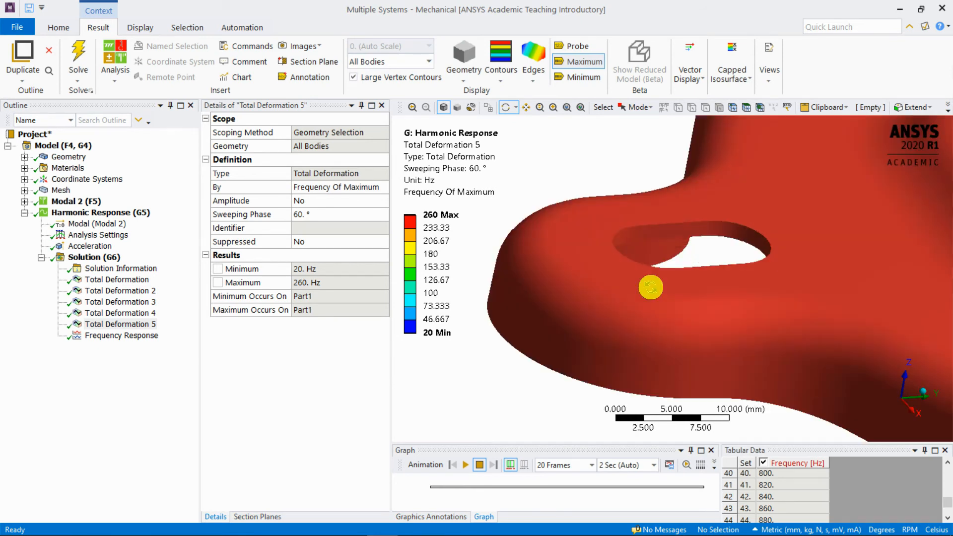
pyautogui.click(573, 48)
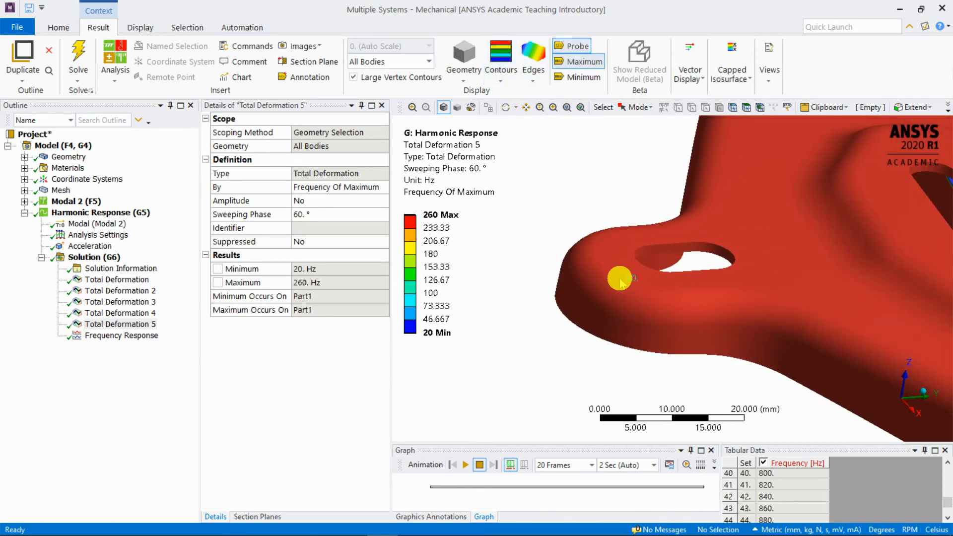
pyautogui.click(584, 266)
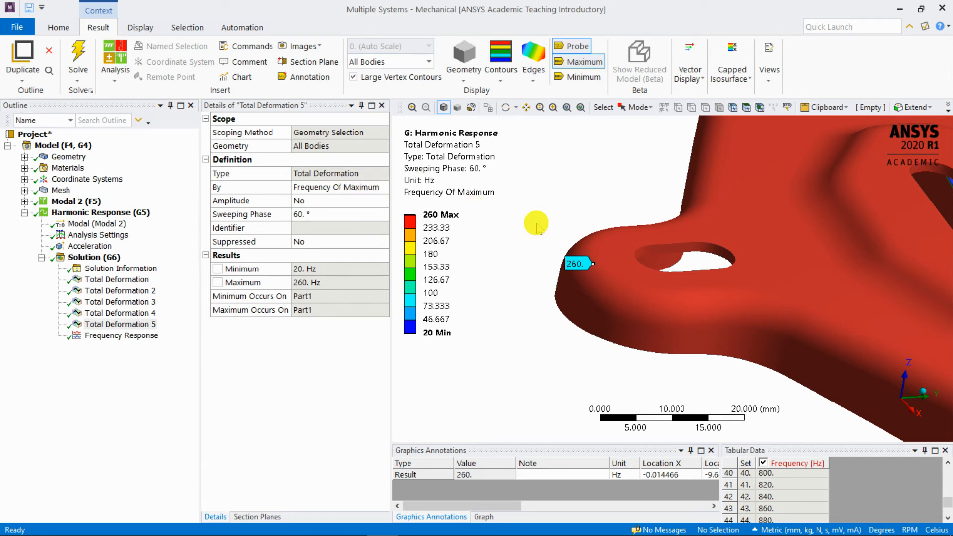
pyautogui.click(119, 313)
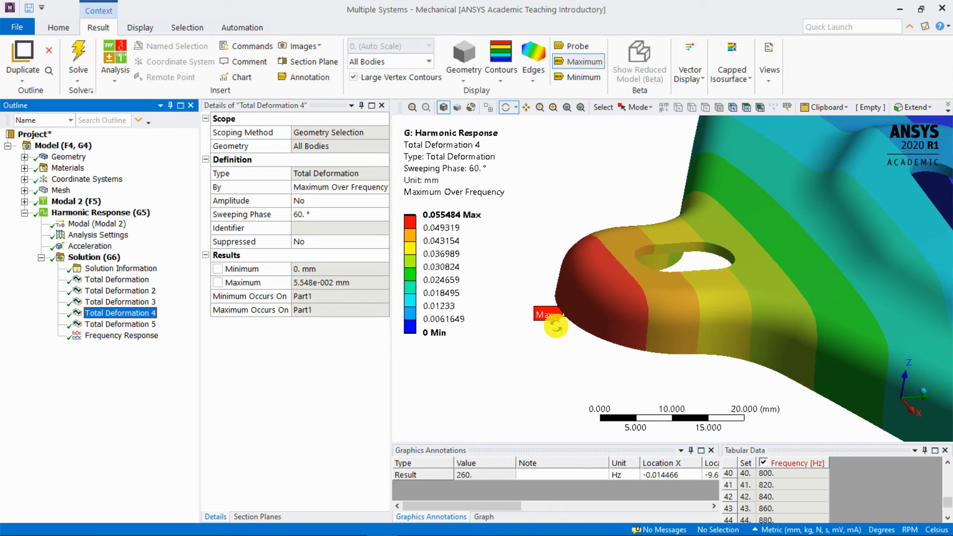
pyautogui.click(110, 325)
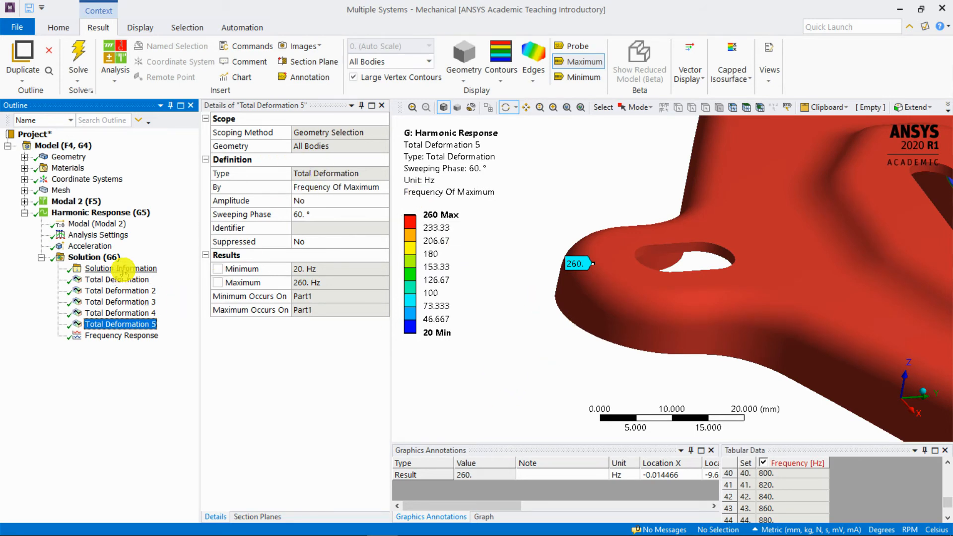
# Duplicate the Frequency Of Maximum deformation result and define the copy by Maximum Over Phase.
pyautogui.rightClick(133, 333)
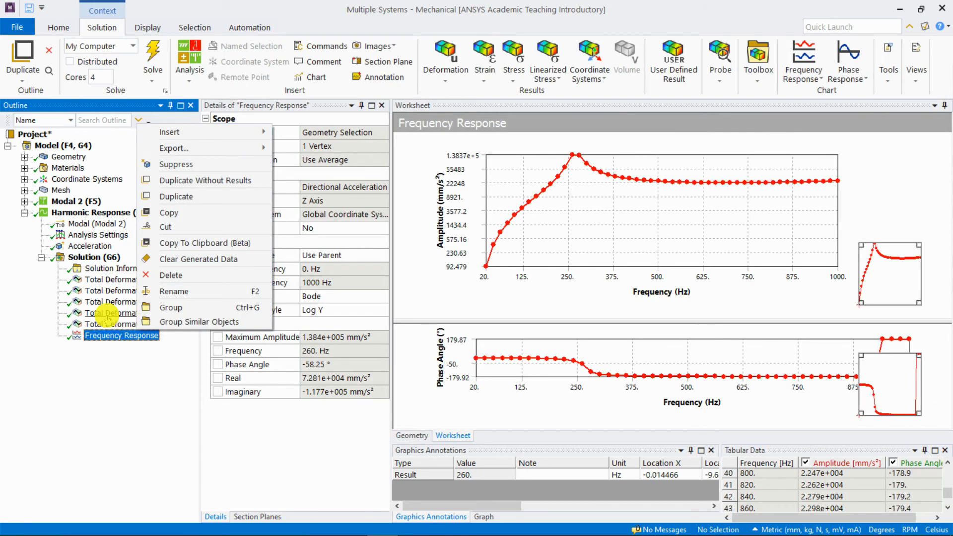
pyautogui.click(108, 324)
pyautogui.rightClick(110, 323)
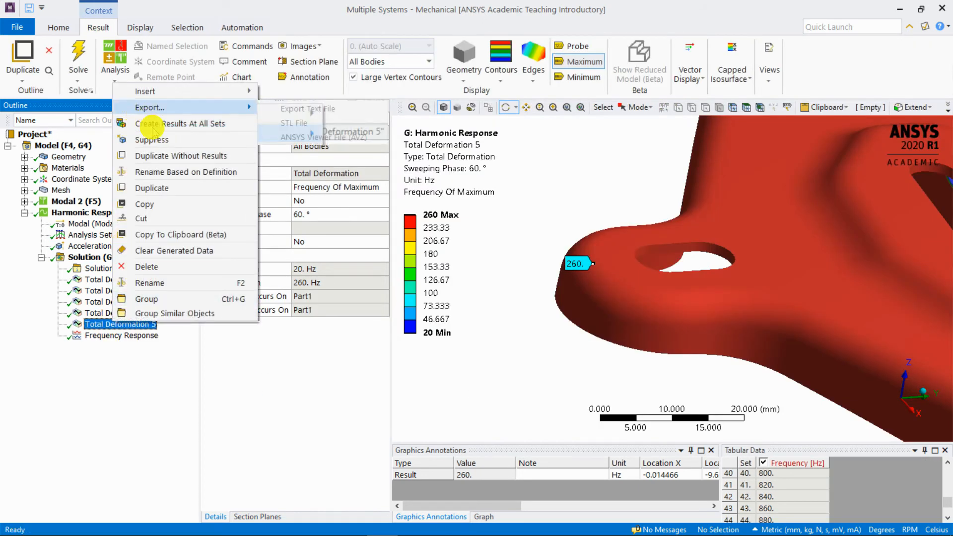
pyautogui.click(169, 191)
pyautogui.click(369, 187)
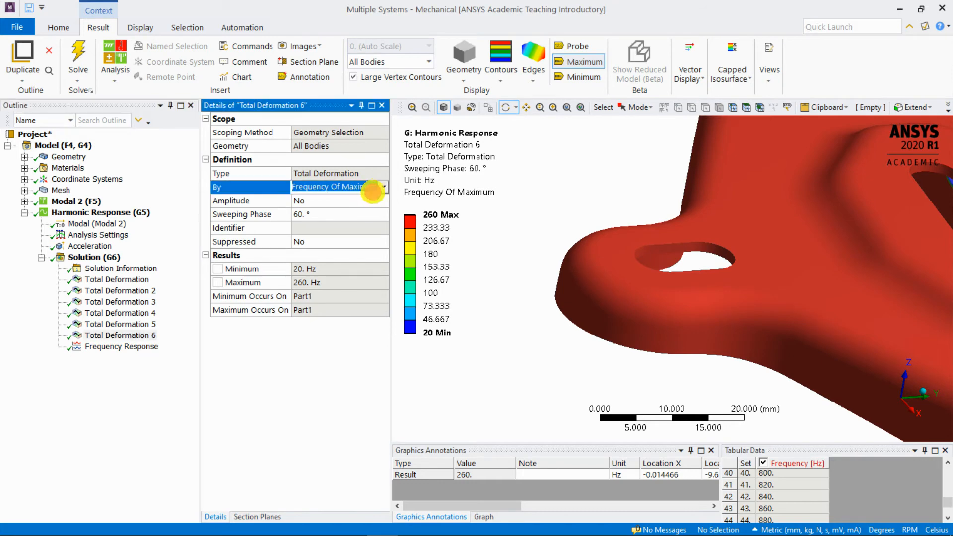
pyautogui.click(384, 188)
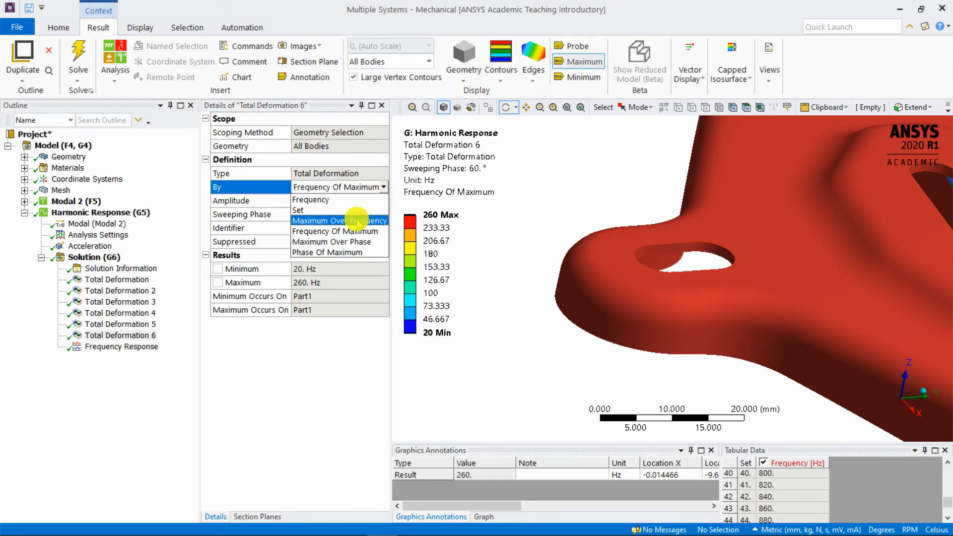
pyautogui.click(360, 242)
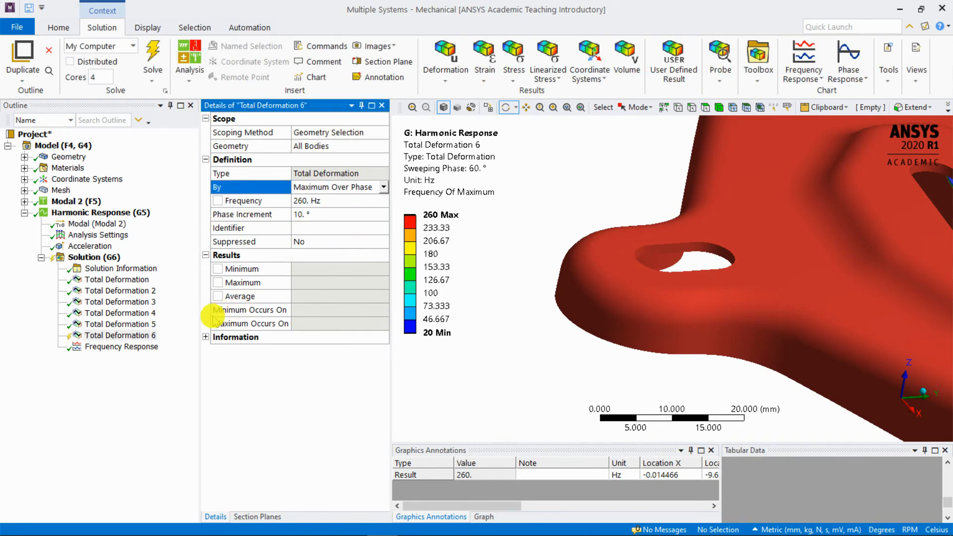
# Duplicate the Maximum Over Phase deformation result and define the new copy by Phase Of Maximum.
pyautogui.rightClick(142, 334)
pyautogui.click(177, 201)
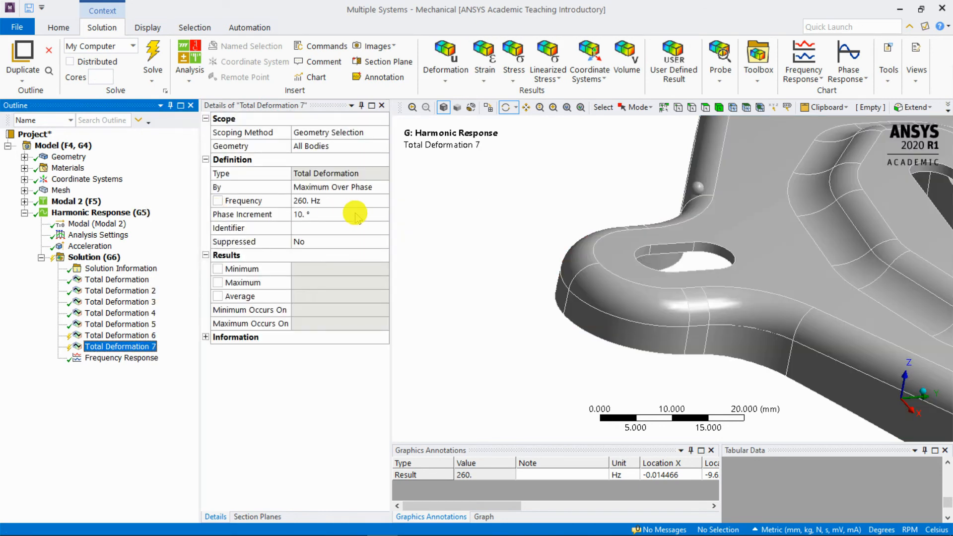
pyautogui.click(383, 187)
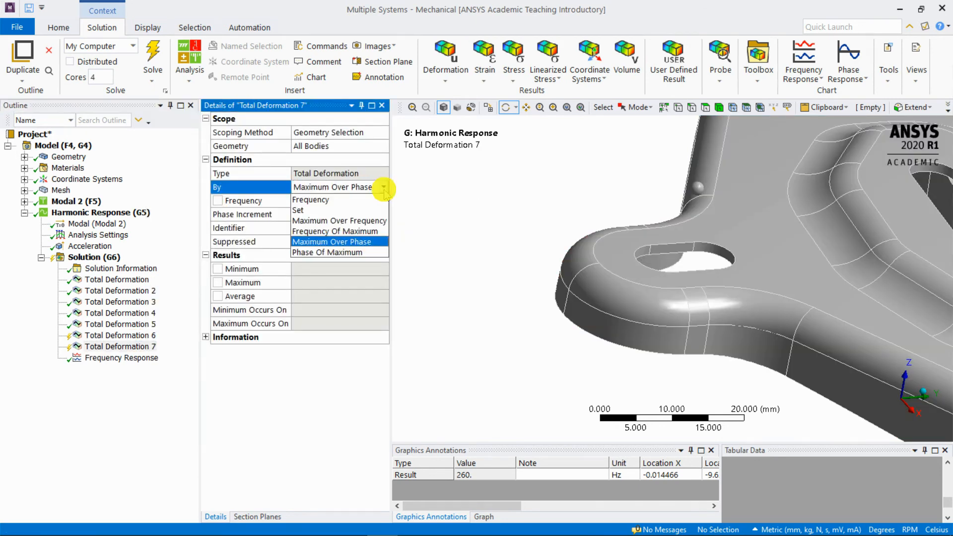
pyautogui.click(349, 252)
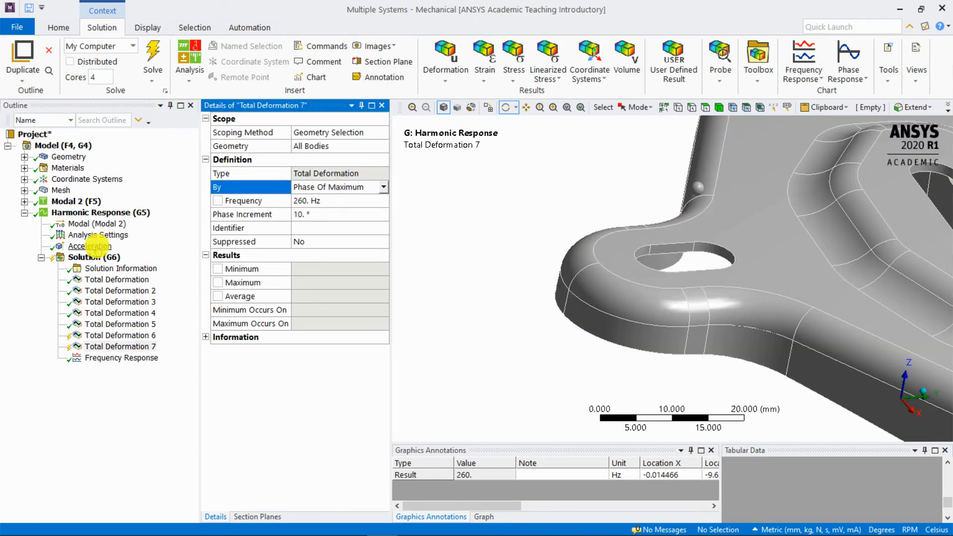
# Evaluate all harmonic response results and display the Maximum Over Phase deformation at 260 Hz.
pyautogui.click(94, 257)
pyautogui.rightClick(94, 256)
pyautogui.click(130, 286)
pyautogui.click(144, 338)
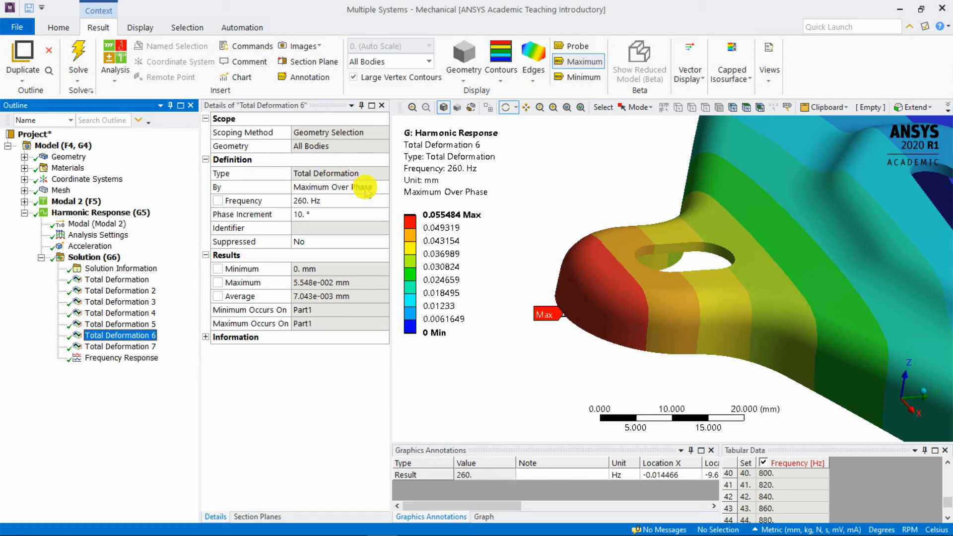
# Display the Phase Of Maximum result and probe its value at the bracket's arm tip.
pyautogui.click(135, 346)
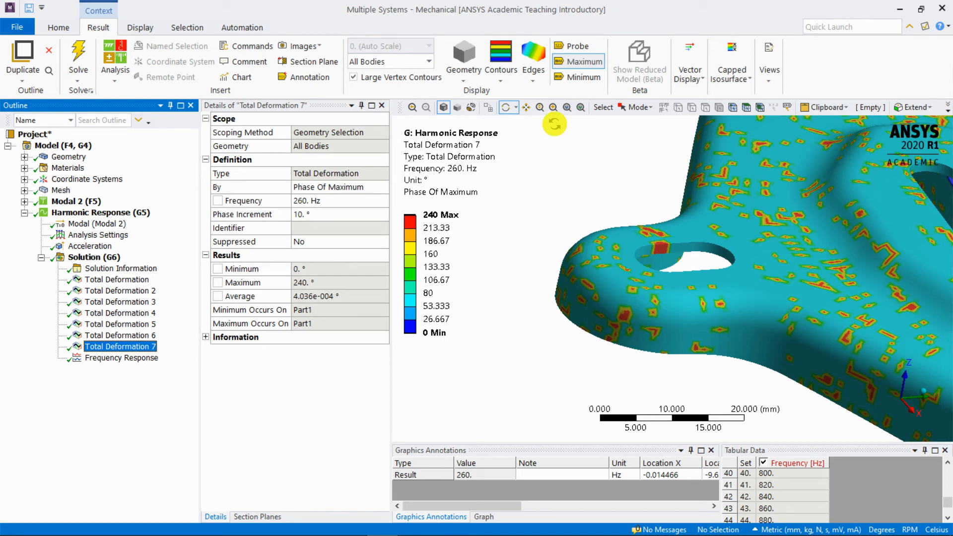
pyautogui.click(576, 47)
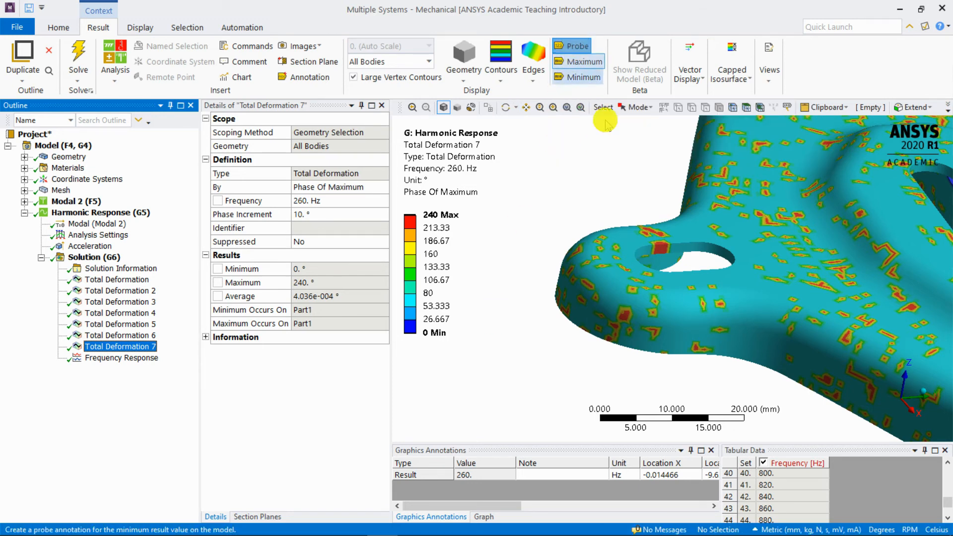
pyautogui.click(584, 272)
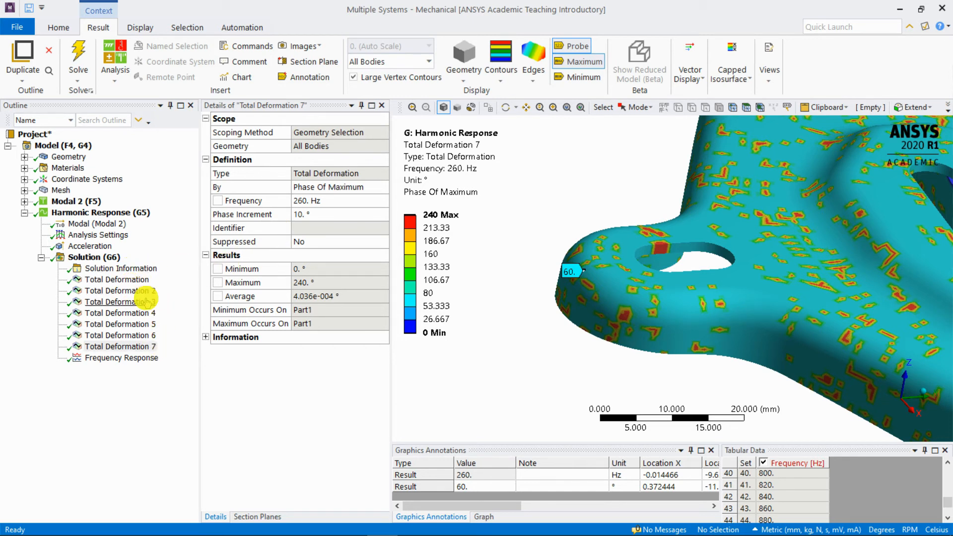
# Check the frequency response's peak phase angle against the 60° deformation, Maximum Over Frequency and Frequency Of Maximum results.
pyautogui.click(142, 357)
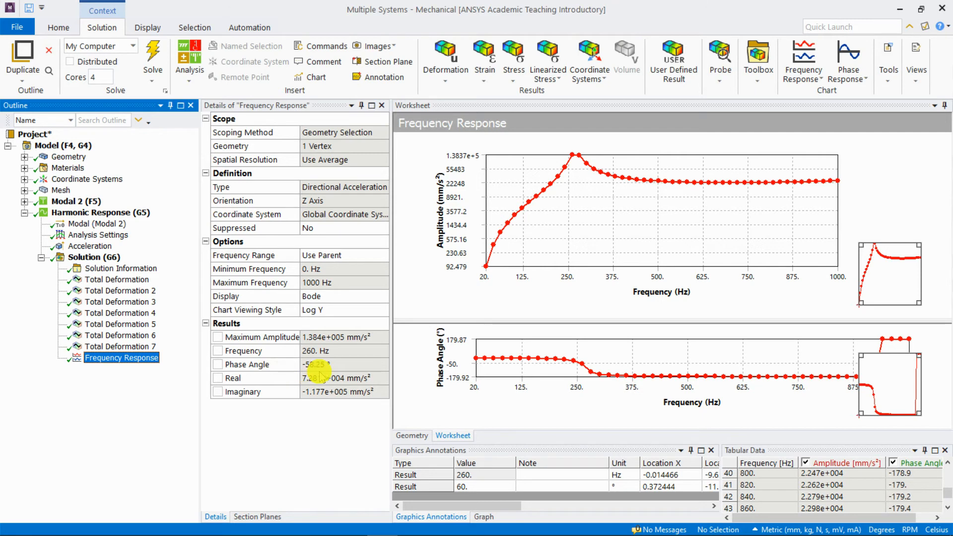
pyautogui.click(147, 298)
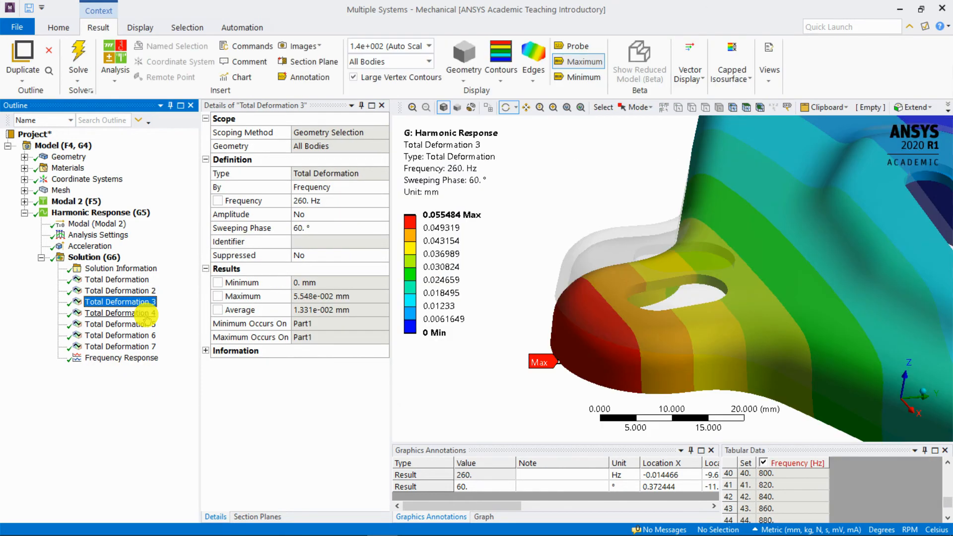
pyautogui.click(143, 313)
pyautogui.click(134, 323)
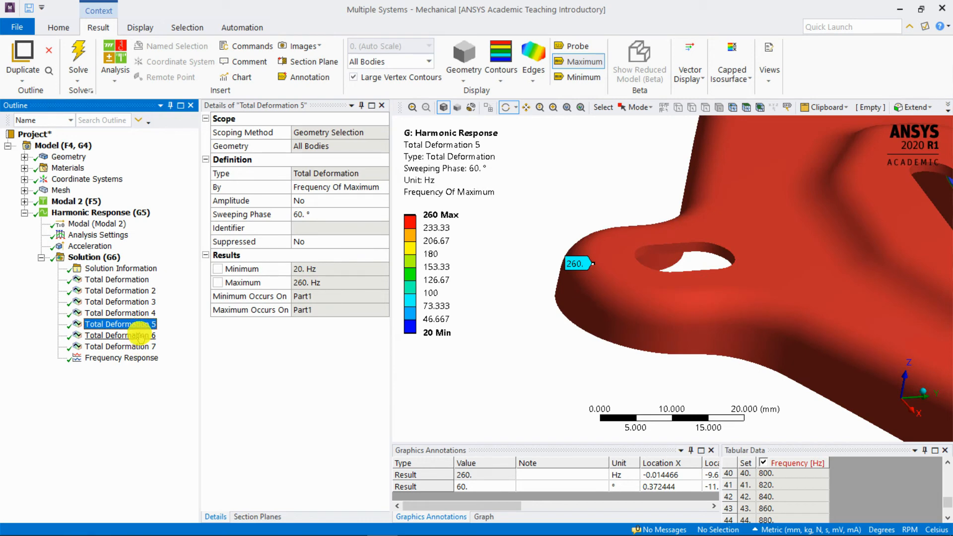
# Compare the Phase Of Maximum result with the first total deformation result at 260 Hz and the arm tip's frequency response.
pyautogui.click(139, 336)
pyautogui.click(144, 346)
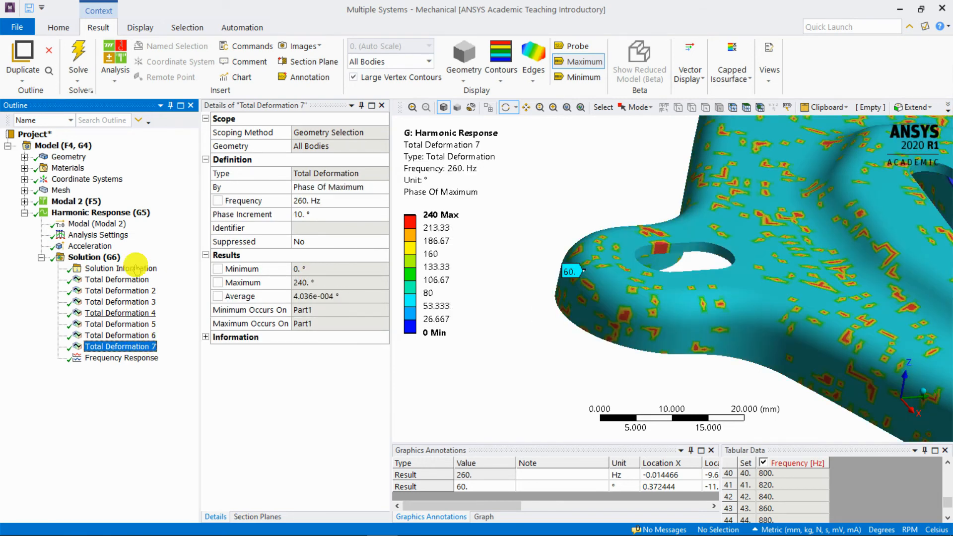
pyautogui.click(133, 281)
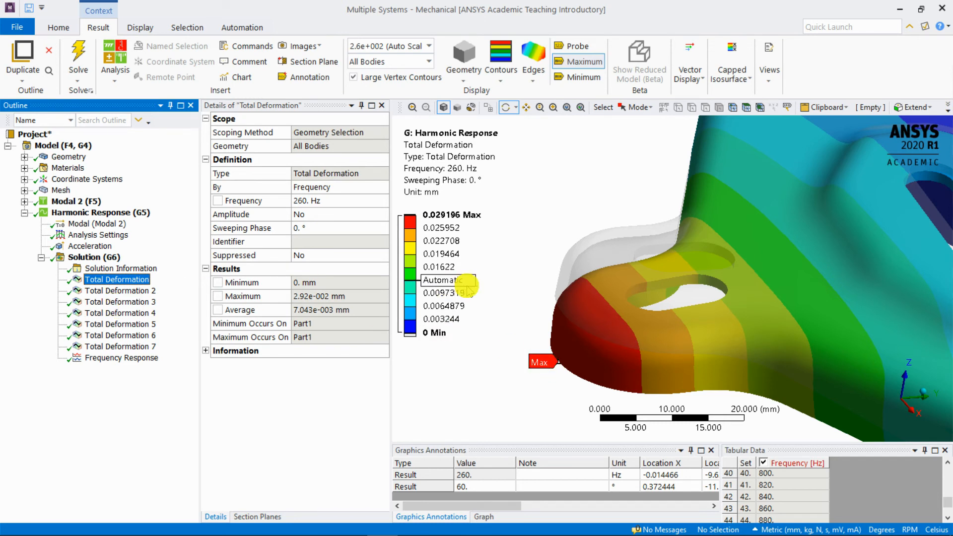
pyautogui.click(140, 335)
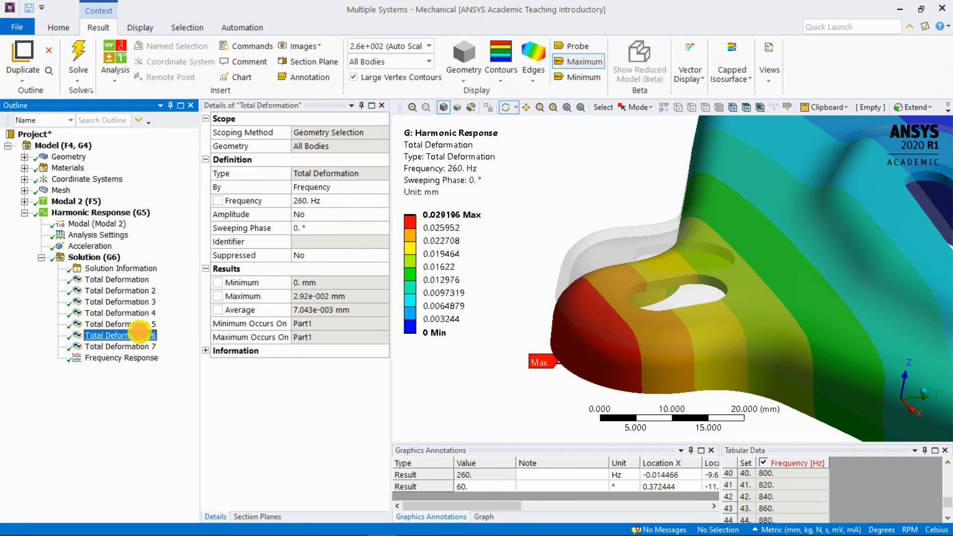
pyautogui.click(140, 347)
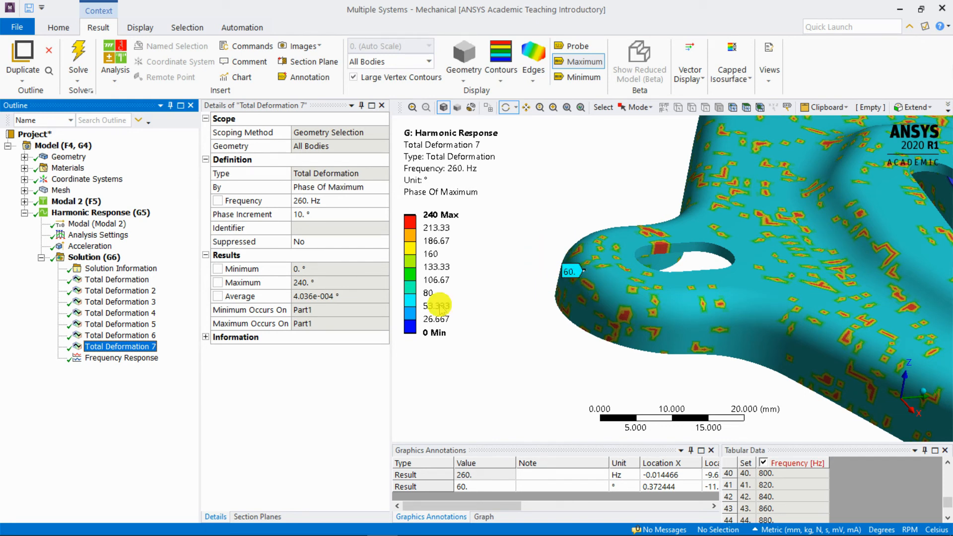
pyautogui.click(151, 358)
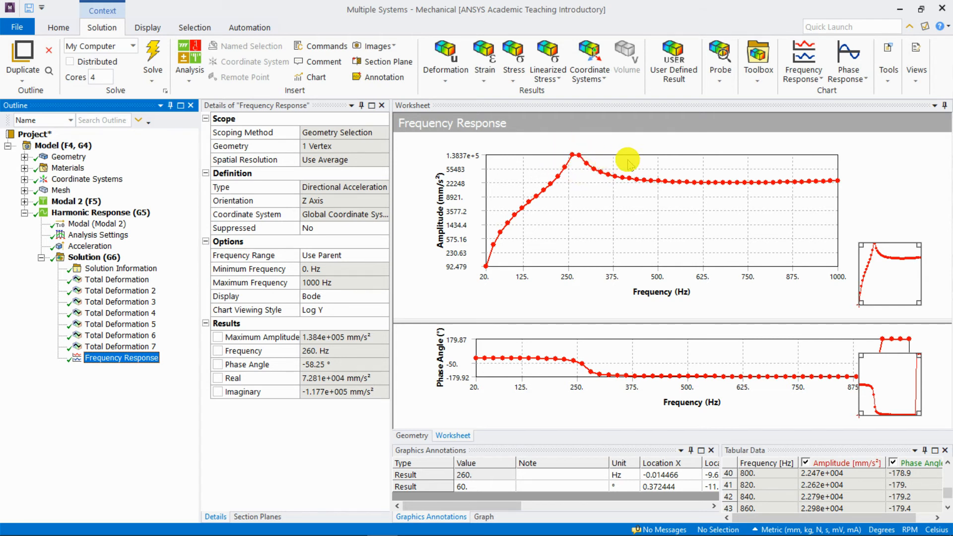
# Duplicate the solved Harmonic Response analysis and expand the copy to show its settings and results.
pyautogui.click(98, 234)
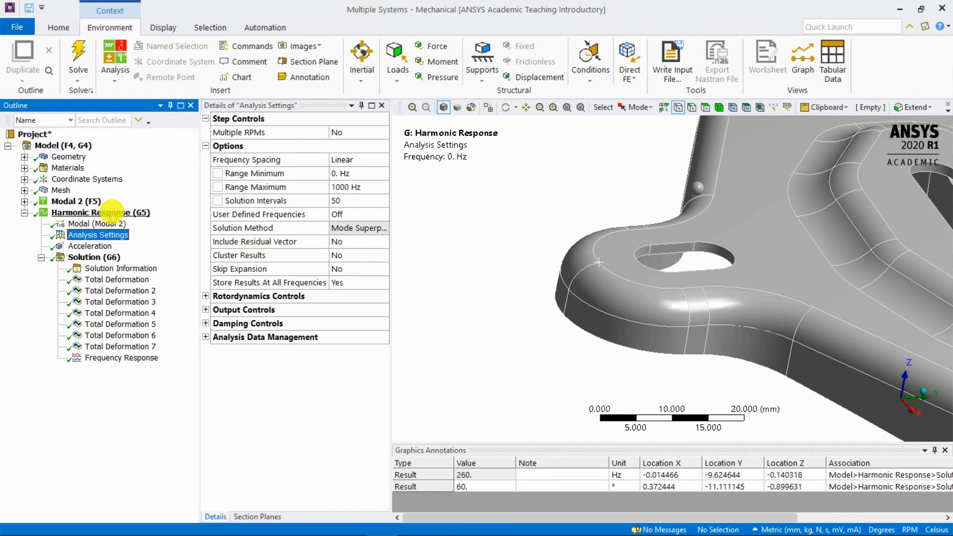
pyautogui.click(113, 214)
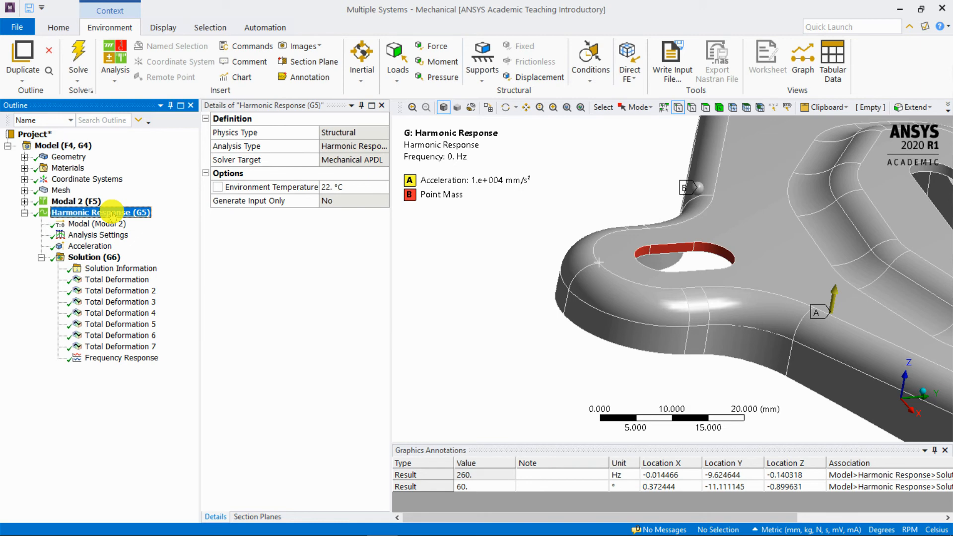
pyautogui.rightClick(111, 214)
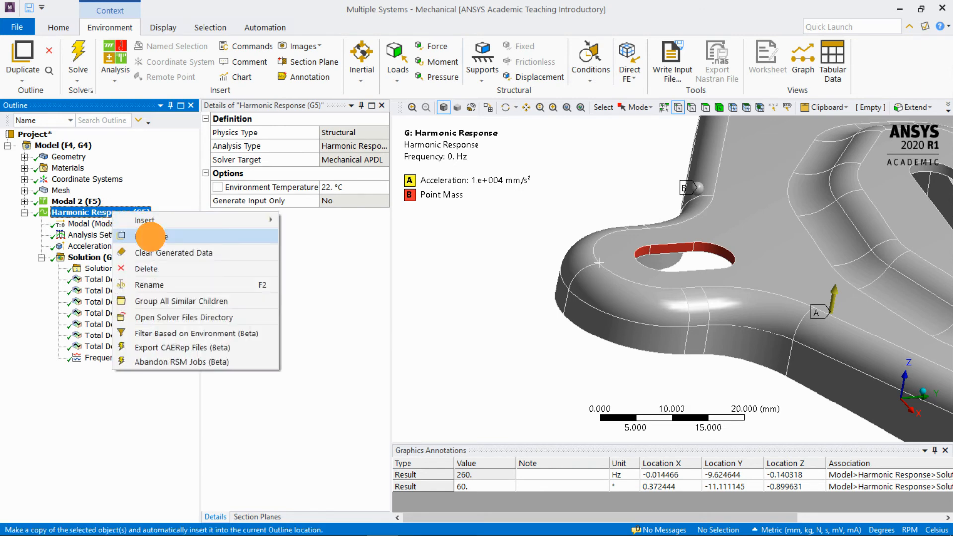
pyautogui.click(150, 236)
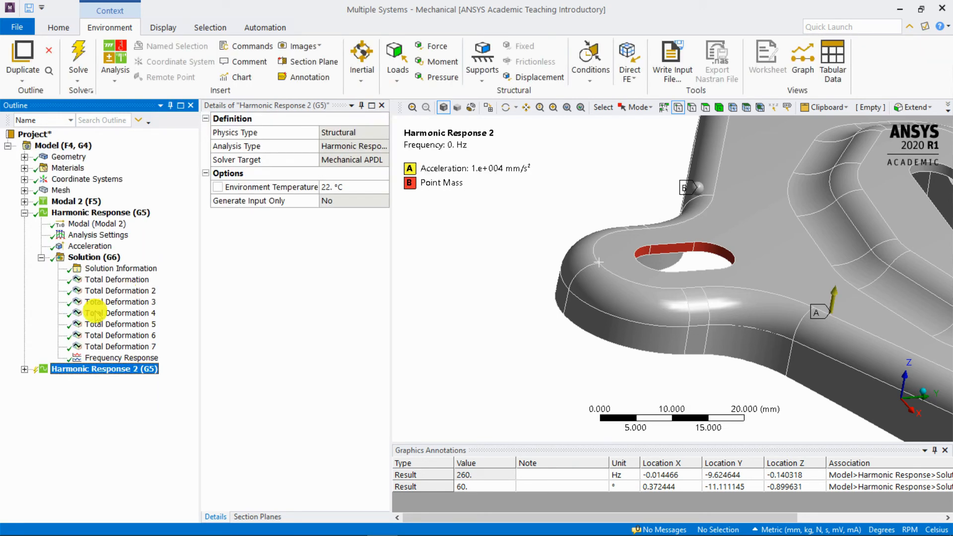
pyautogui.click(24, 369)
pyautogui.click(42, 413)
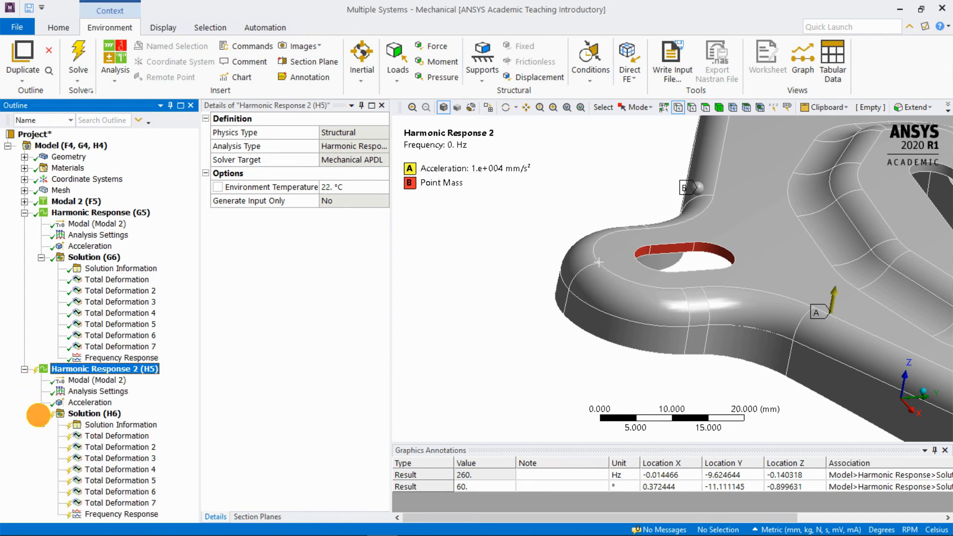
# Turn on Cluster Results in the copied analysis's settings and set the Cluster Number to 7.
pyautogui.click(102, 391)
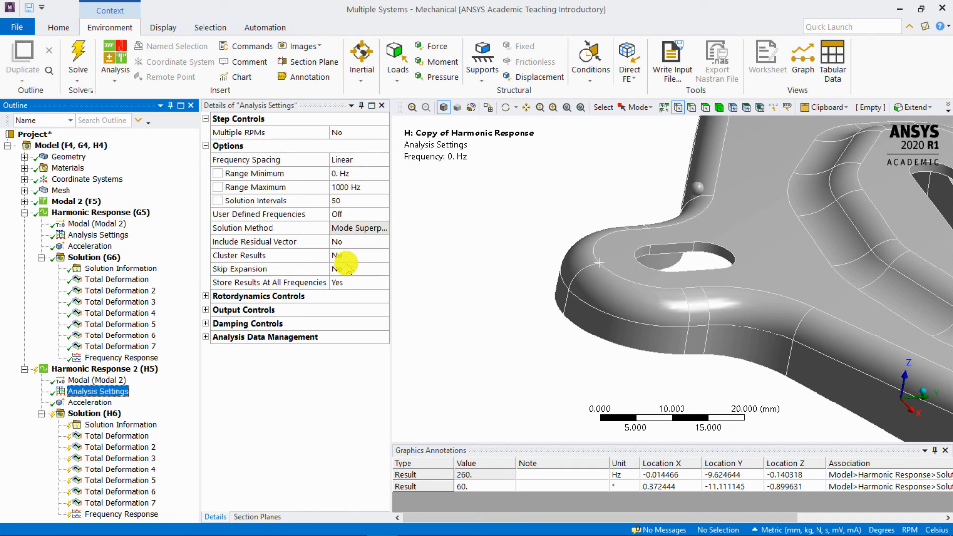
pyautogui.click(369, 255)
pyautogui.click(382, 255)
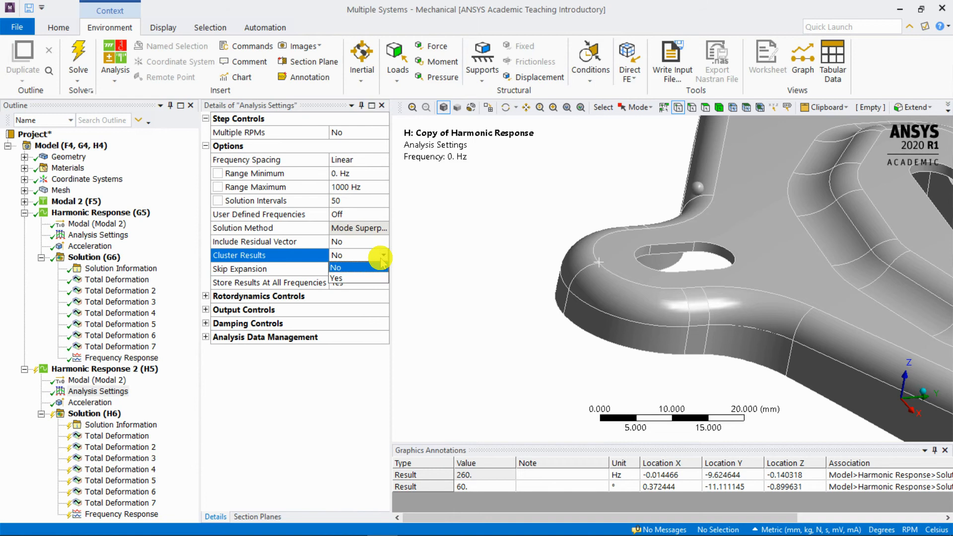
pyautogui.click(349, 278)
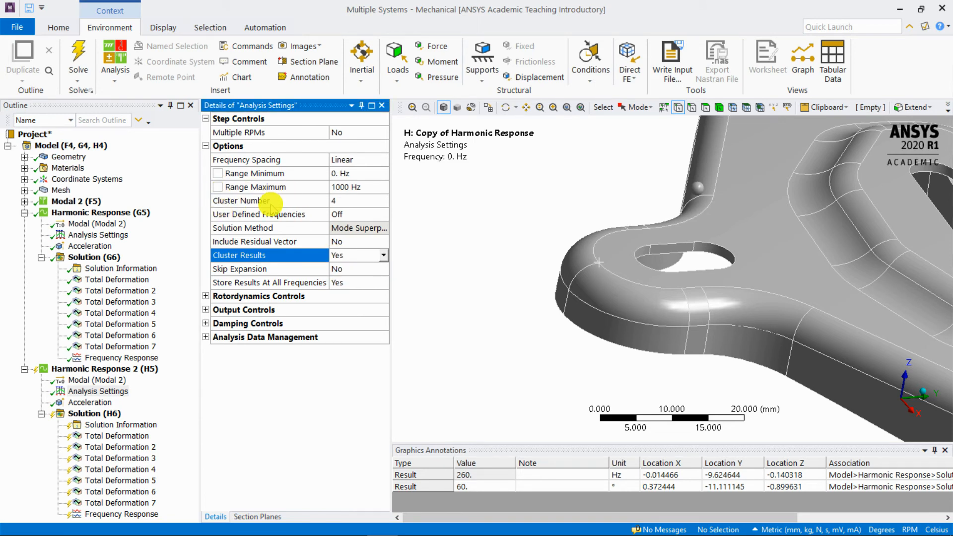
pyautogui.click(337, 201)
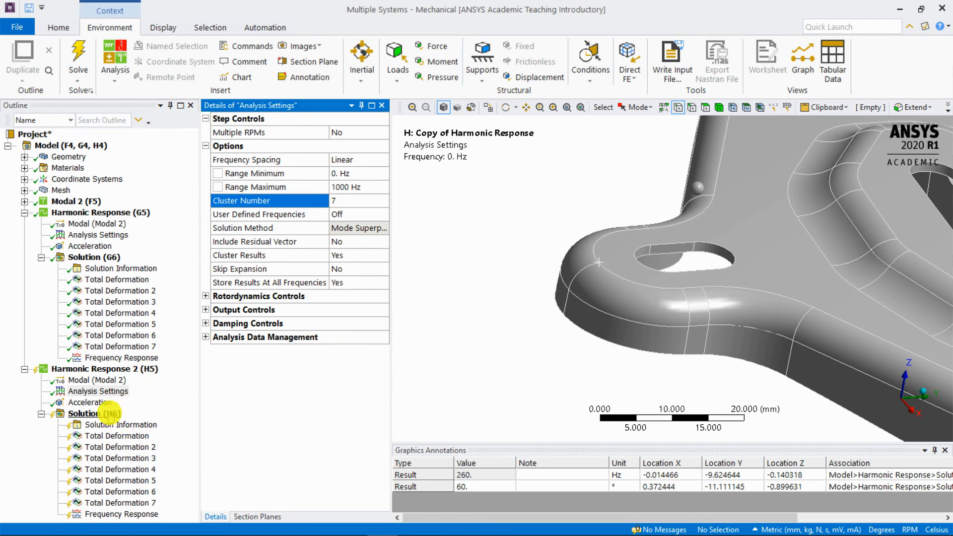
# Solve the duplicated harmonic response analysis with the clustered frequency settings.
pyautogui.rightClick(110, 415)
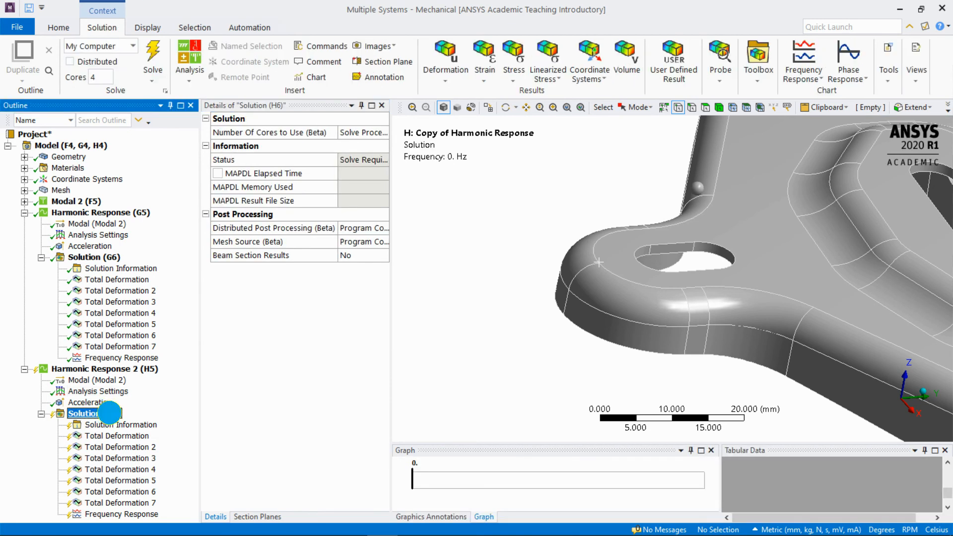
pyautogui.click(151, 437)
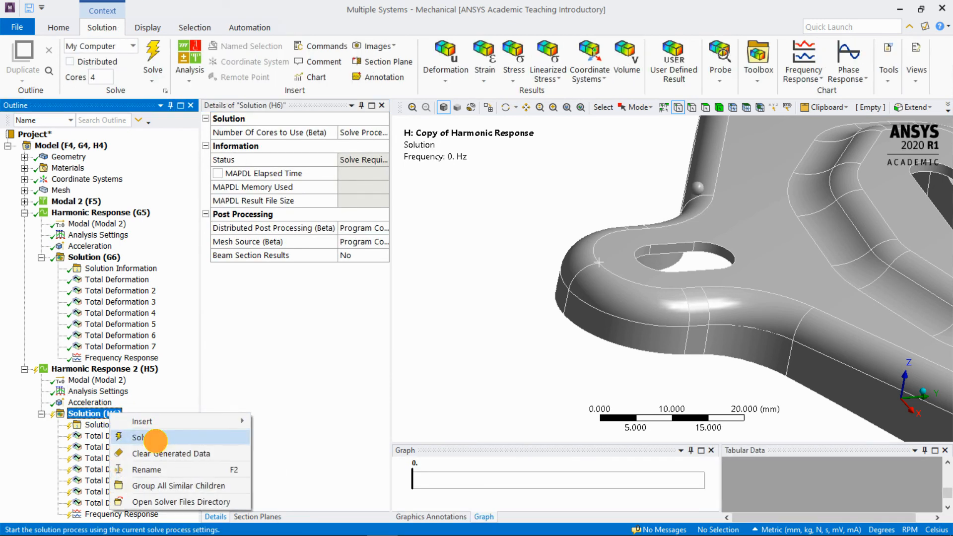
pyautogui.click(112, 413)
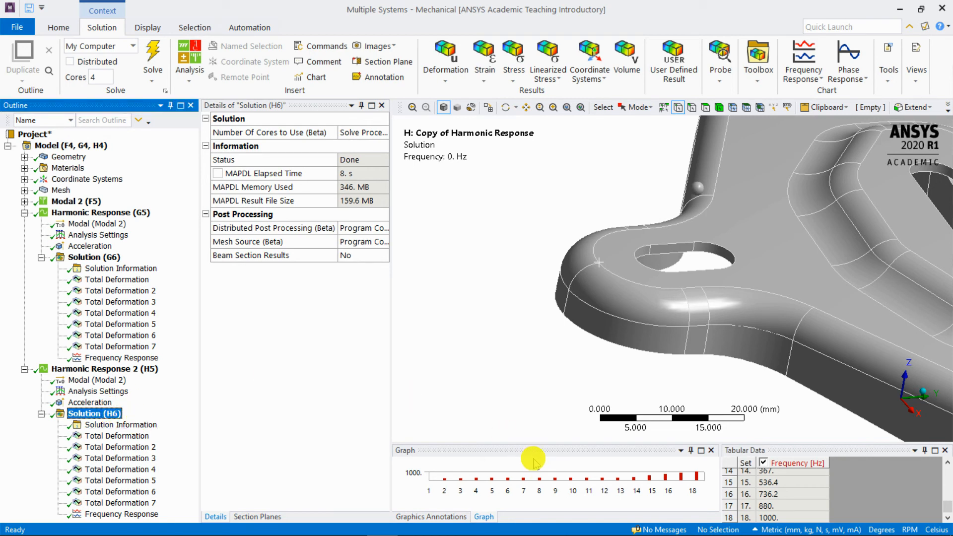
# Examine the solved frequency sets in the copy's solution graph and table, from the first set to the last.
pyautogui.moveTo(542, 442); pyautogui.dragTo(549, 319)
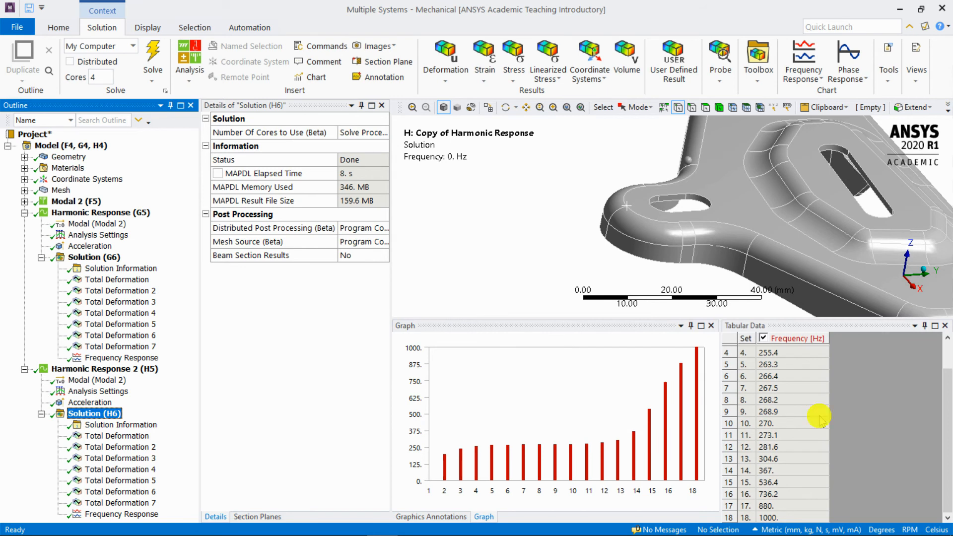
pyautogui.click(876, 415)
pyautogui.scroll(1, 876, 415)
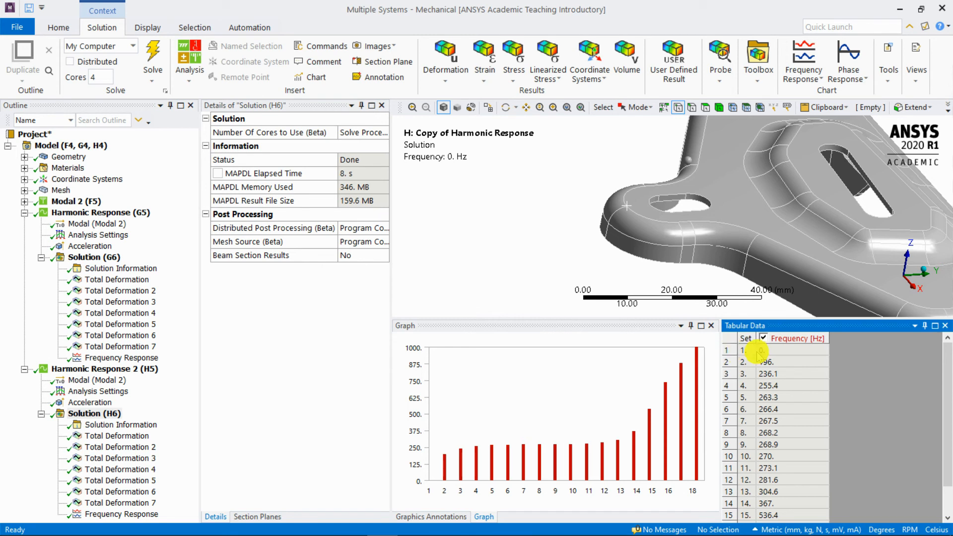
pyautogui.scroll(-1, 762, 392)
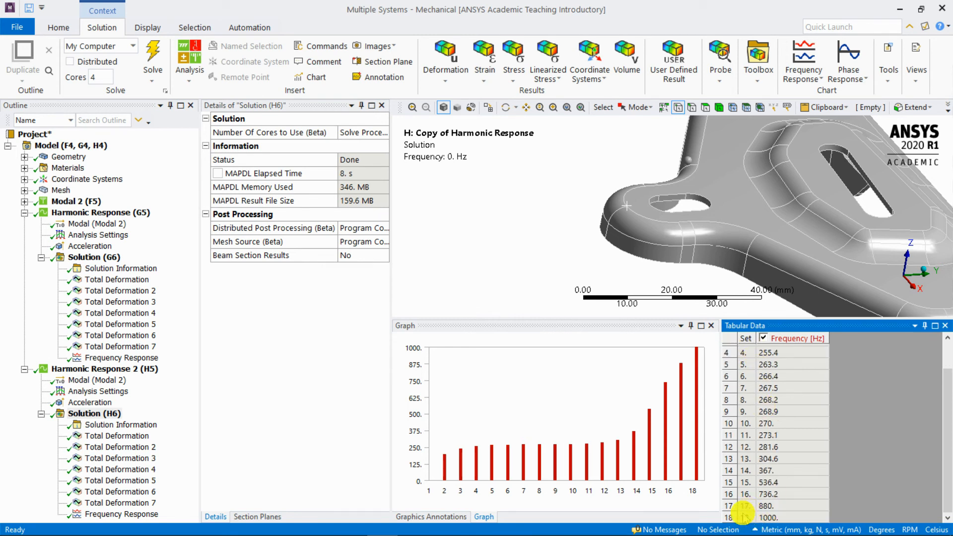
pyautogui.scroll(1, 748, 508)
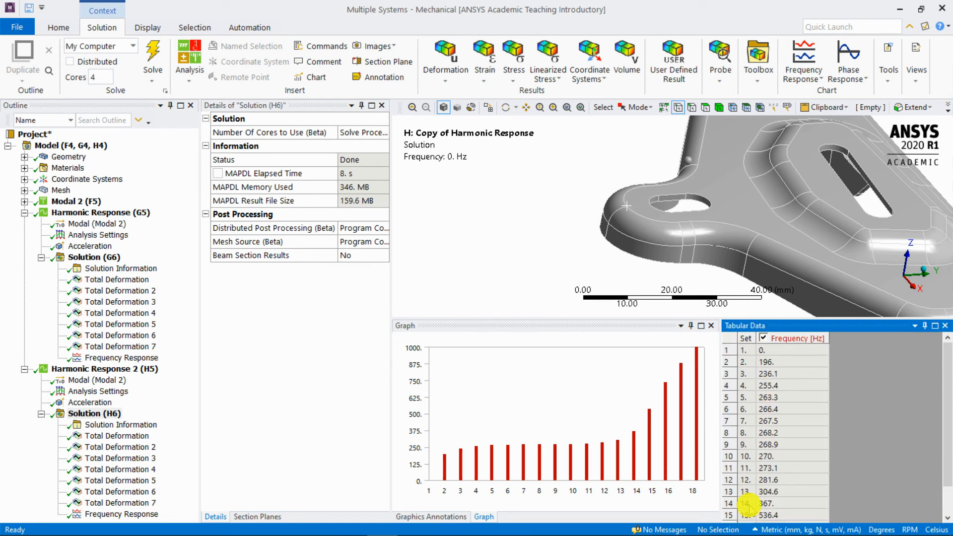
pyautogui.scroll(-1, 788, 366)
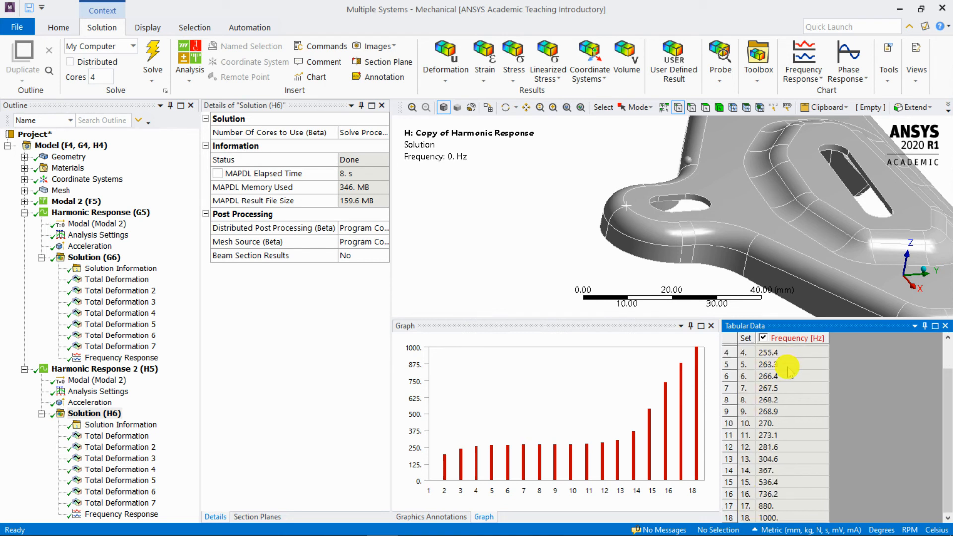
pyautogui.moveTo(490, 317); pyautogui.dragTo(501, 455)
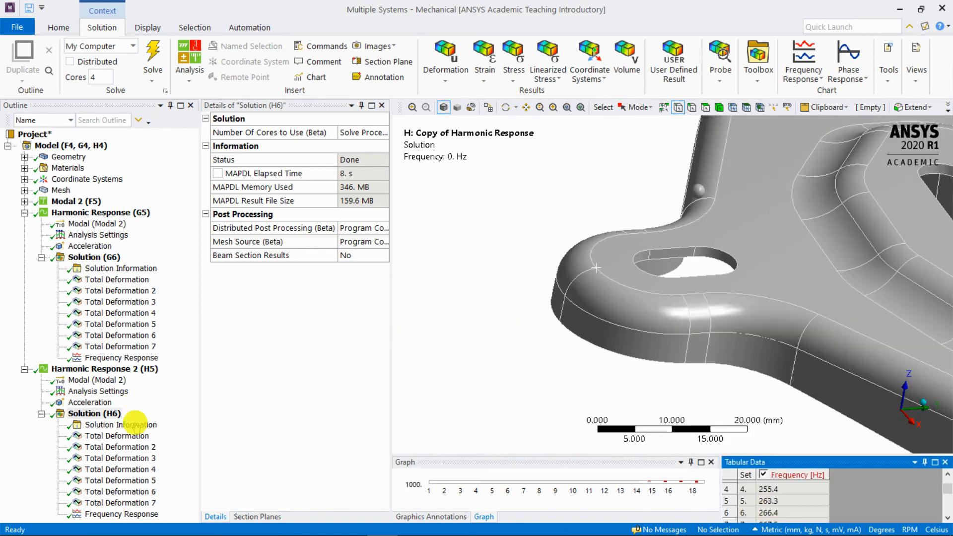
# Set the copied frequency response's range to Specified with a 10 Hz minimum, and compare its peak with the original response.
pyautogui.click(132, 513)
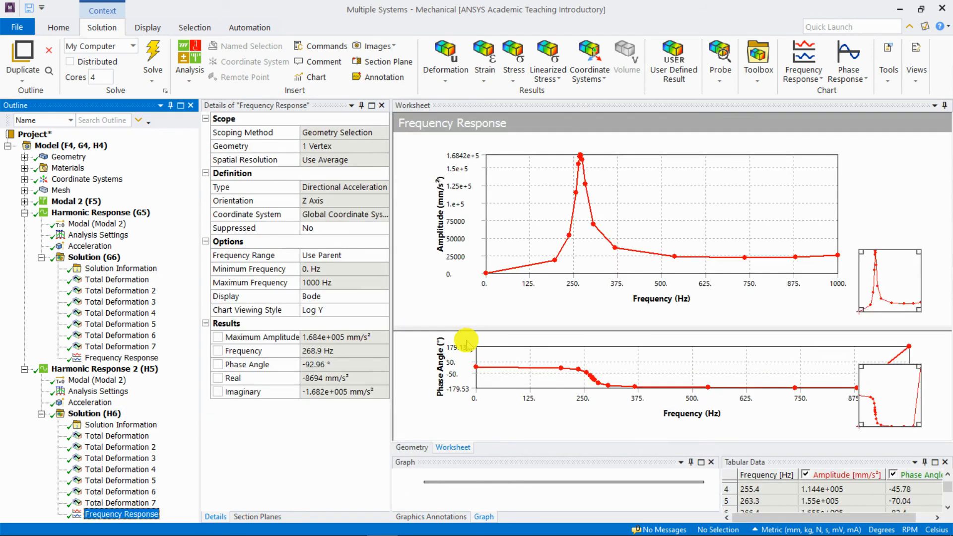
pyautogui.moveTo(516, 455); pyautogui.dragTo(517, 432)
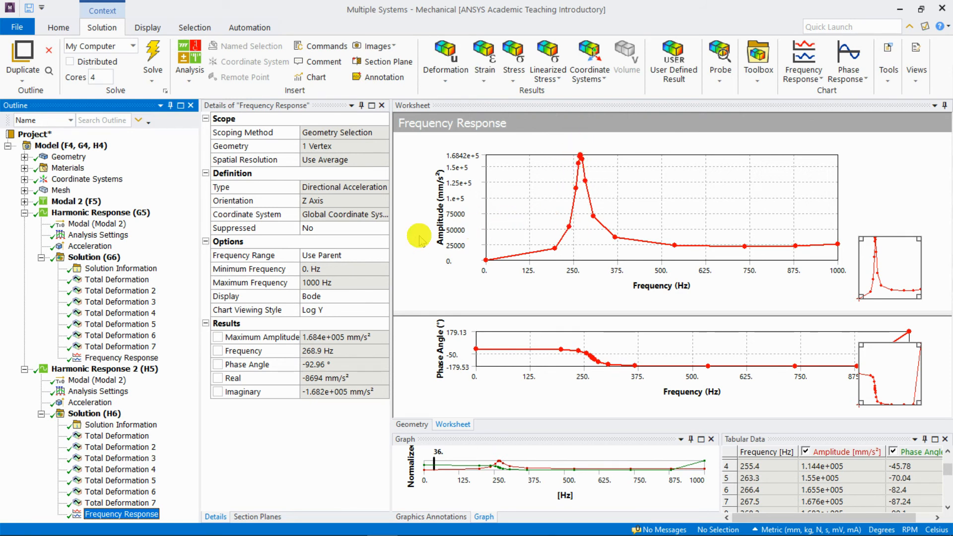
pyautogui.click(382, 254)
pyautogui.click(383, 255)
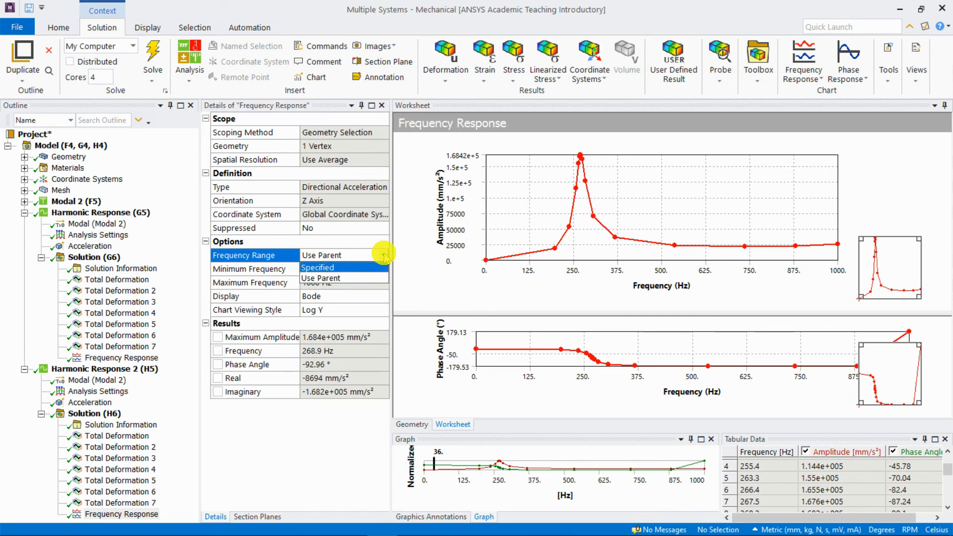
pyautogui.click(329, 268)
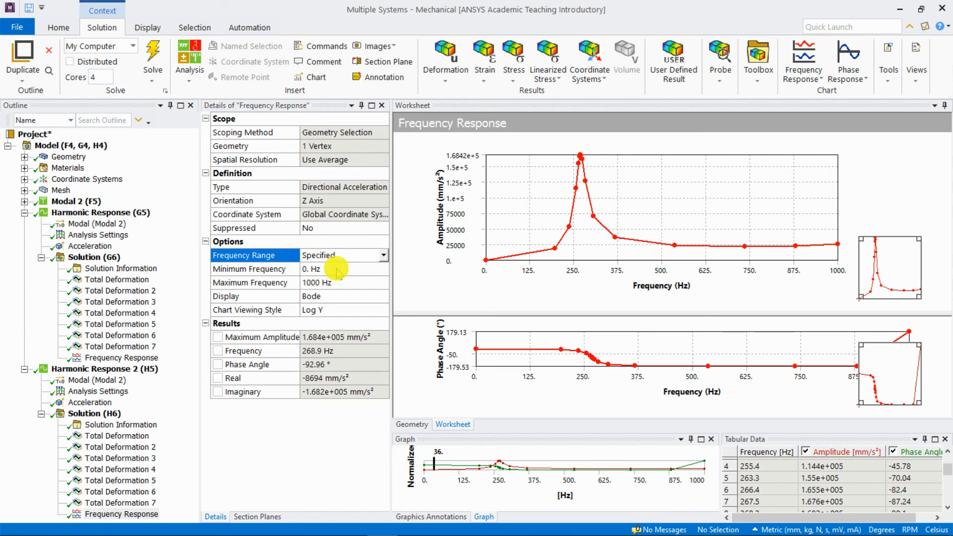
pyautogui.click(332, 268)
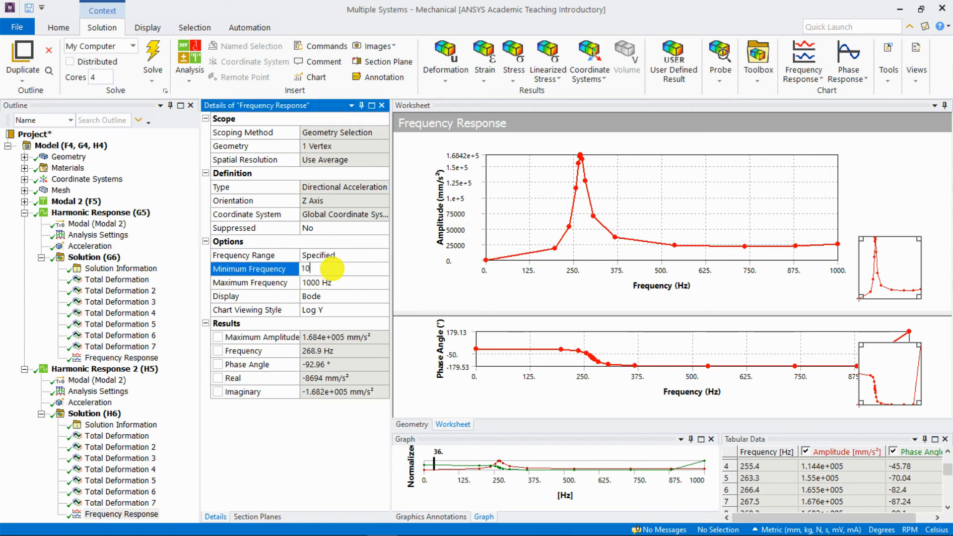
pyautogui.press('Return')
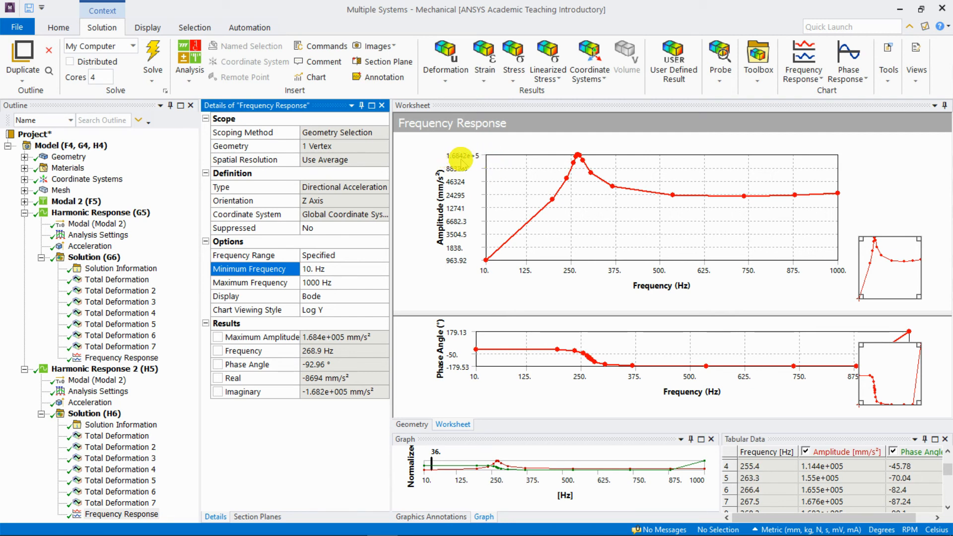
pyautogui.click(120, 358)
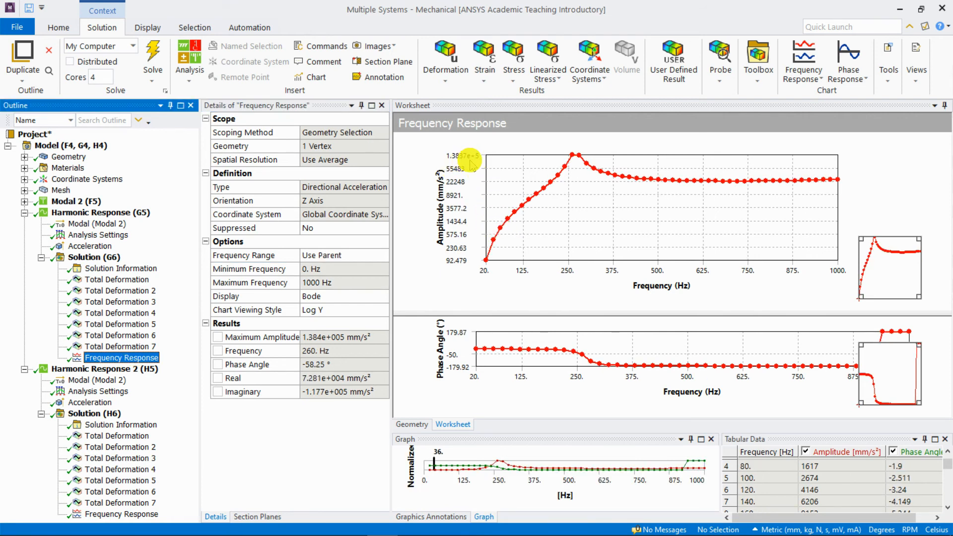
pyautogui.click(101, 514)
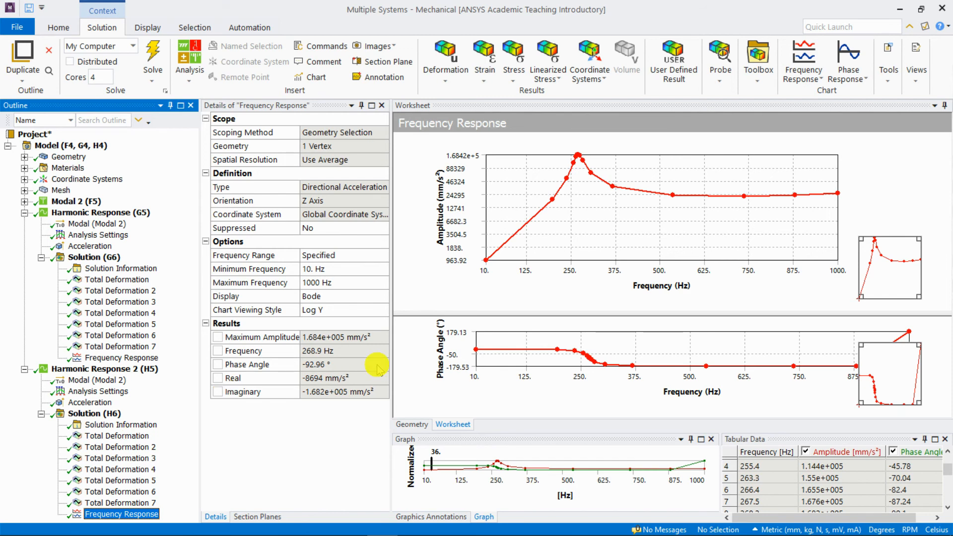
# Set the copied analysis's first total deformation result to 269 Hz with a 90° sweeping phase, and retrieve the result.
pyautogui.click(140, 436)
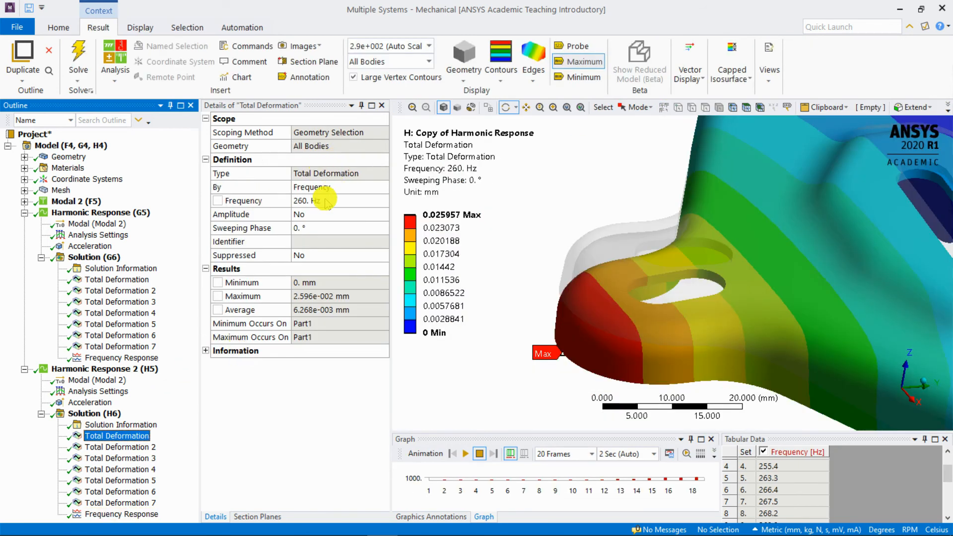
pyautogui.click(324, 199)
pyautogui.write('269')
pyautogui.press('Return')
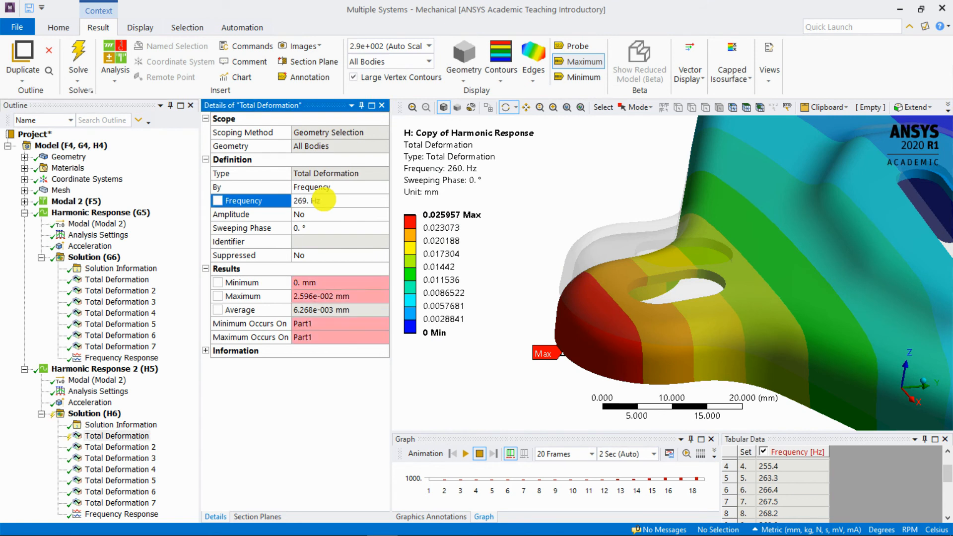
pyautogui.click(323, 228)
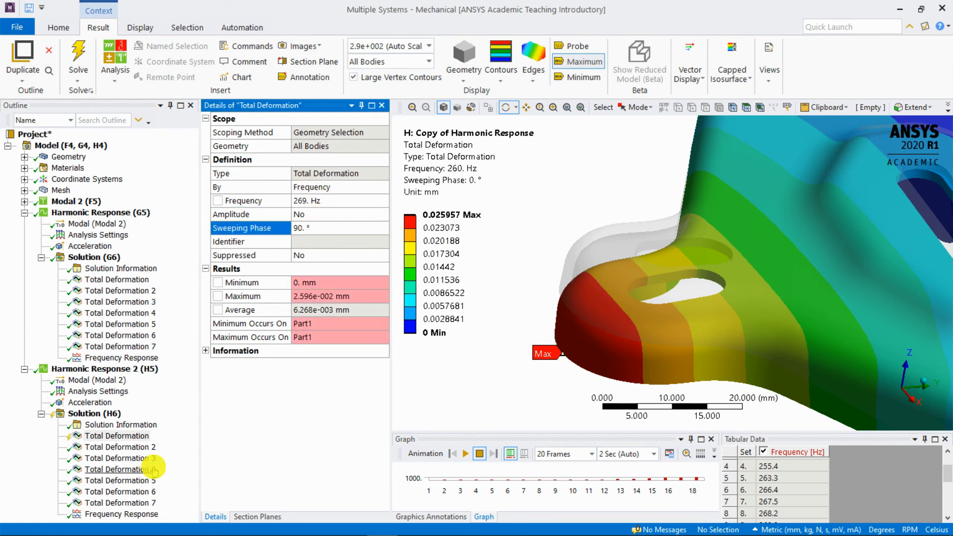
pyautogui.rightClick(133, 436)
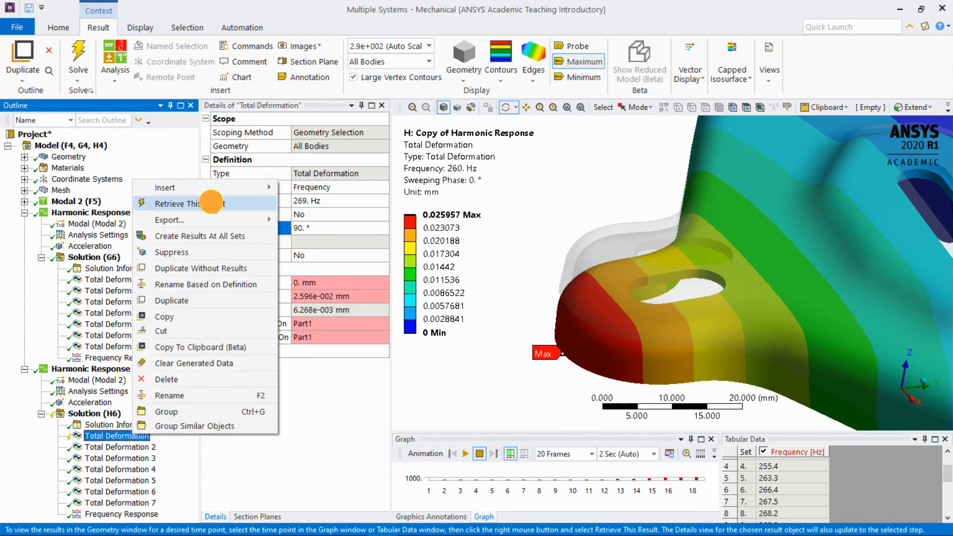
pyautogui.click(203, 204)
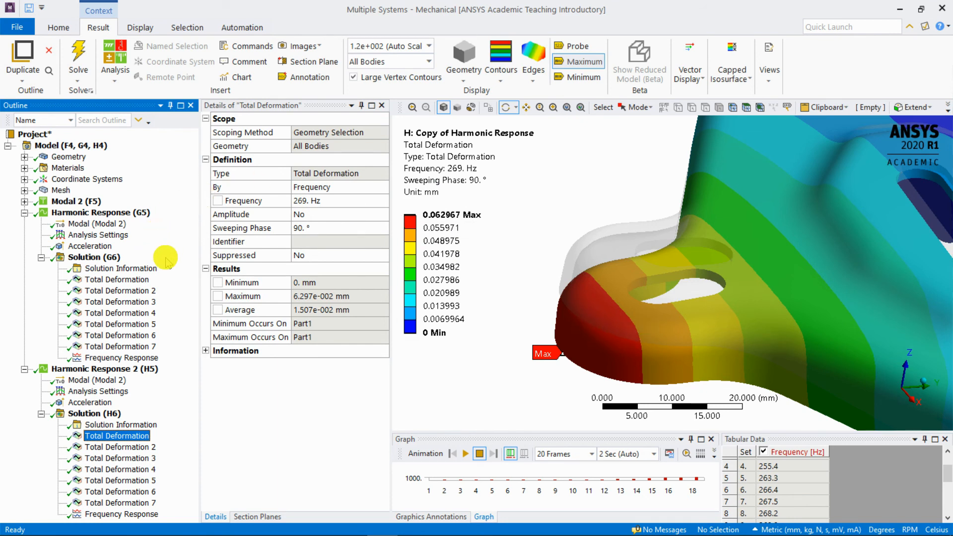
# Compare the original analysis's maximum total deformation at 260 Hz and 60° with the copy's result at 269 Hz and 90°.
pyautogui.click(143, 279)
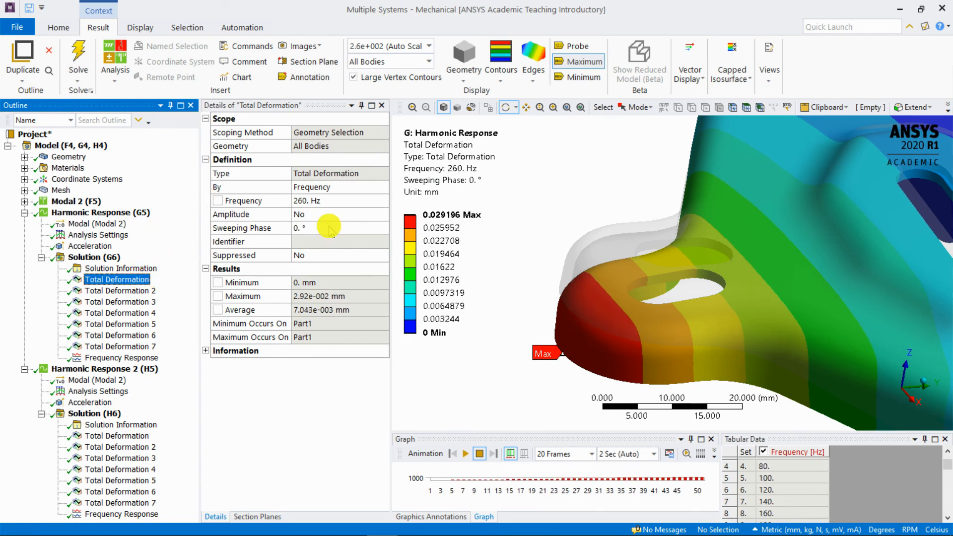
pyautogui.click(143, 302)
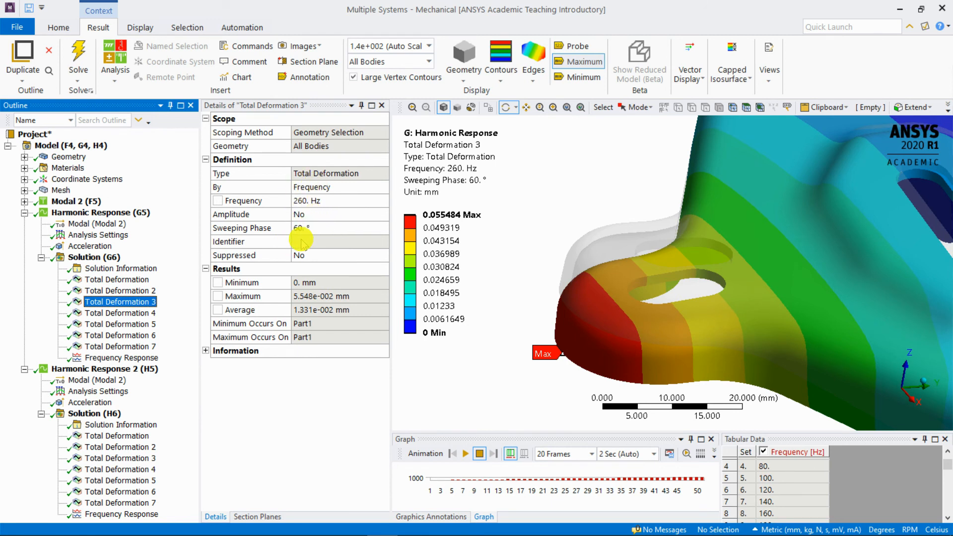
pyautogui.click(437, 227)
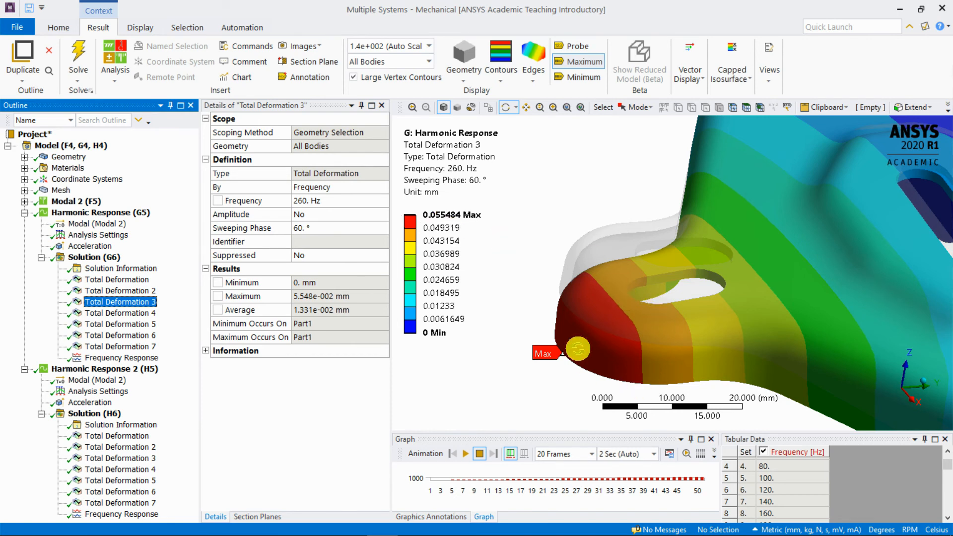
pyautogui.click(130, 436)
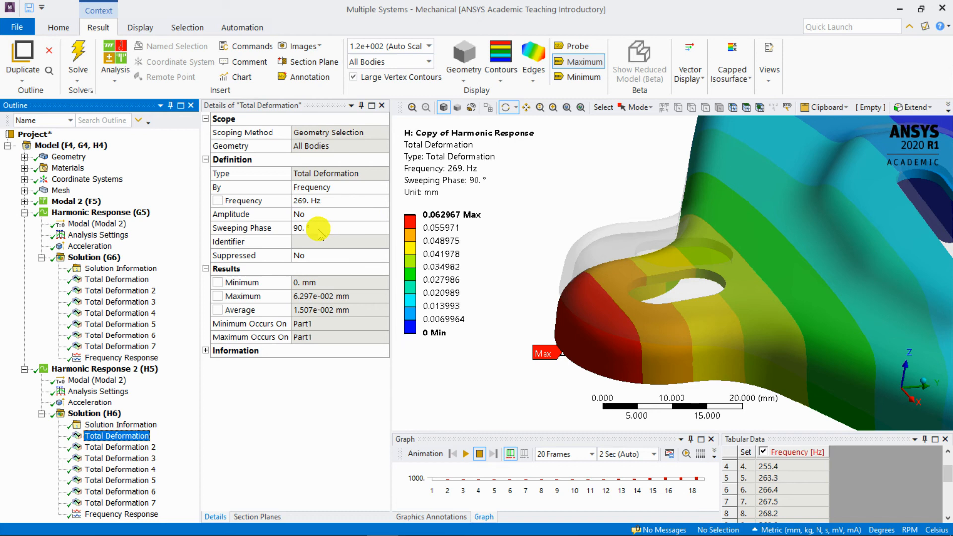
pyautogui.click(441, 214)
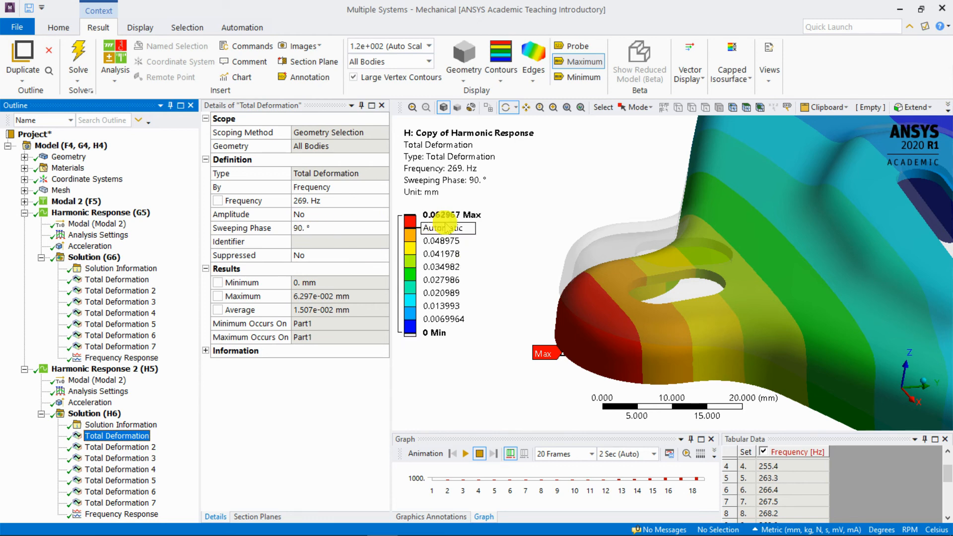
pyautogui.moveTo(688, 269); pyautogui.dragTo(694, 263)
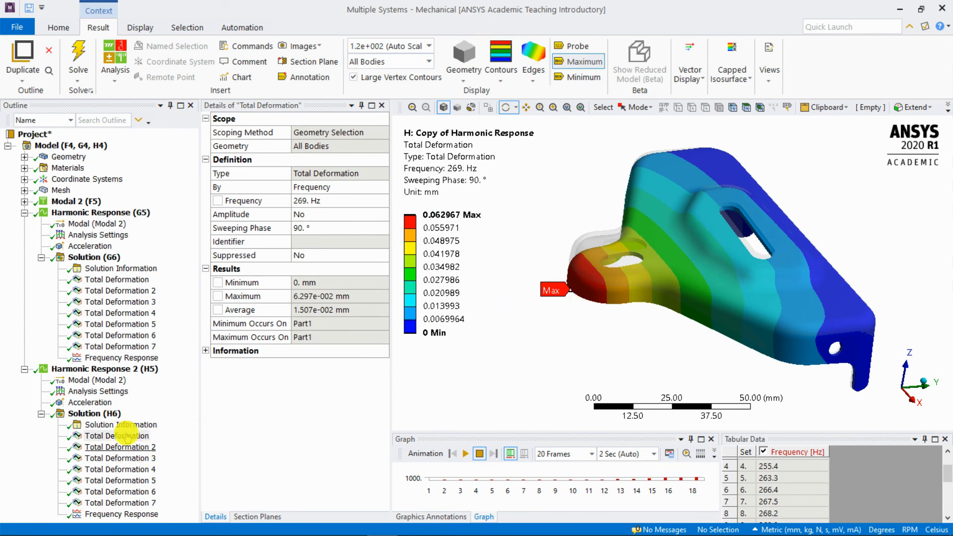
# Insert an Equivalent (von-Mises) stress result under the solution of the copied harmonic response.
pyautogui.click(94, 413)
pyautogui.rightClick(93, 413)
pyautogui.moveTo(211, 418)
pyautogui.moveTo(317, 389)
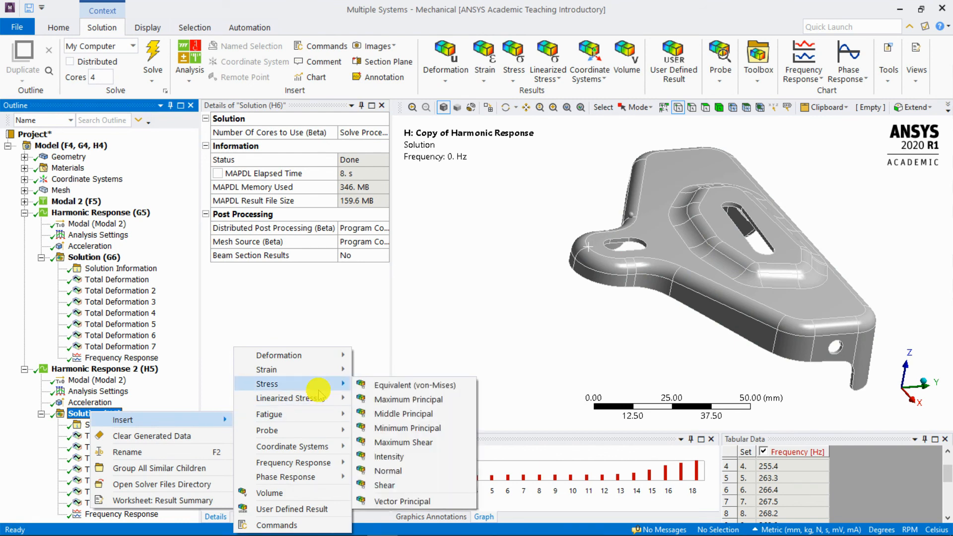
pyautogui.click(430, 386)
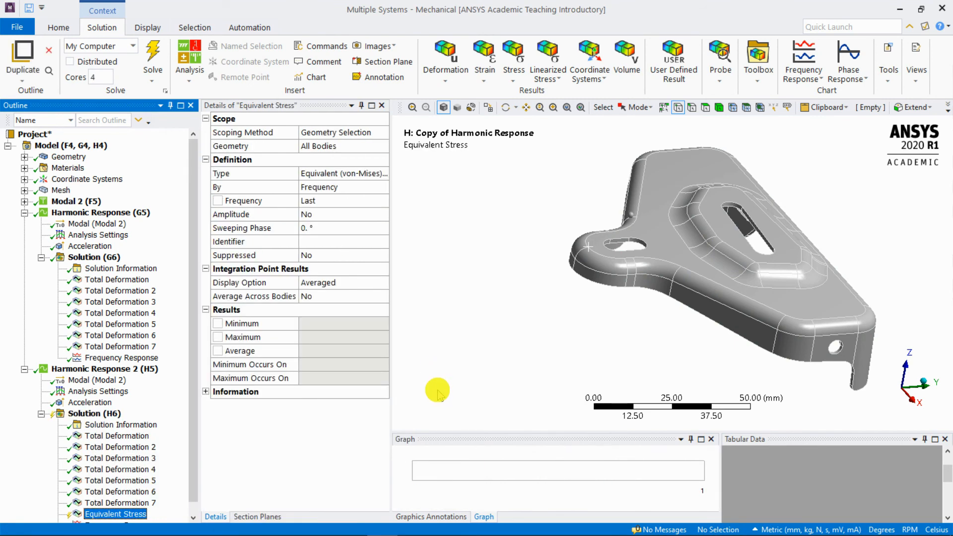
# Set the equivalent stress result to 269 Hz with a 90° sweeping phase, and evaluate it.
pyautogui.click(319, 203)
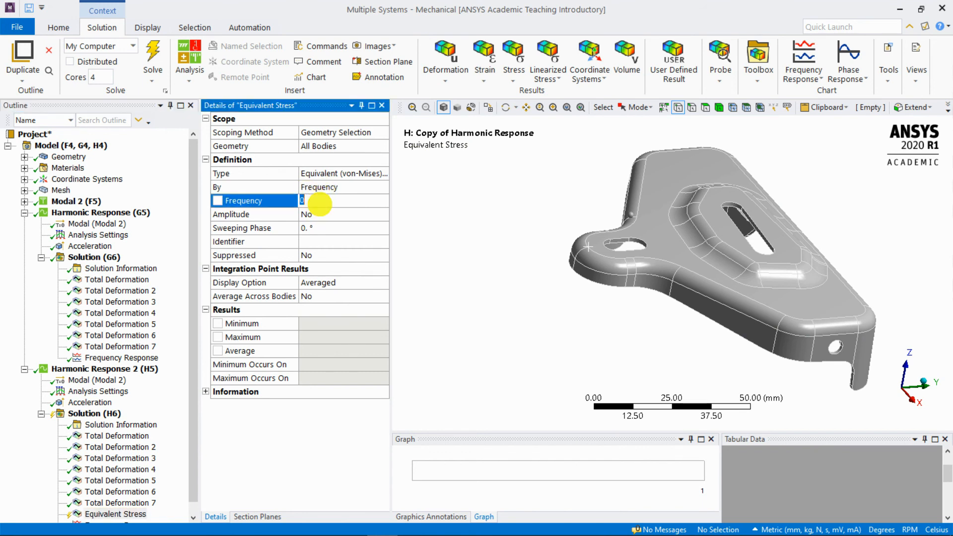
pyautogui.click(320, 228)
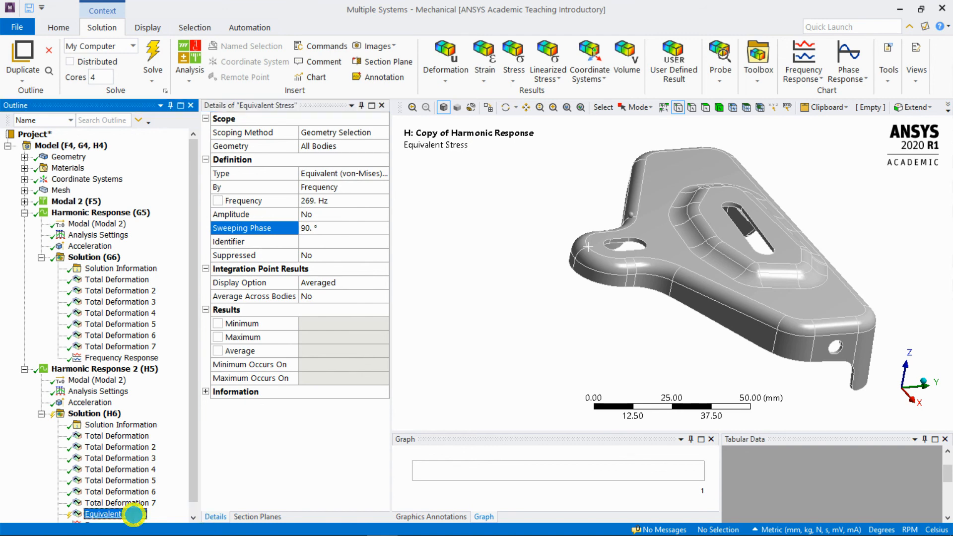
pyautogui.rightClick(130, 513)
pyautogui.click(130, 315)
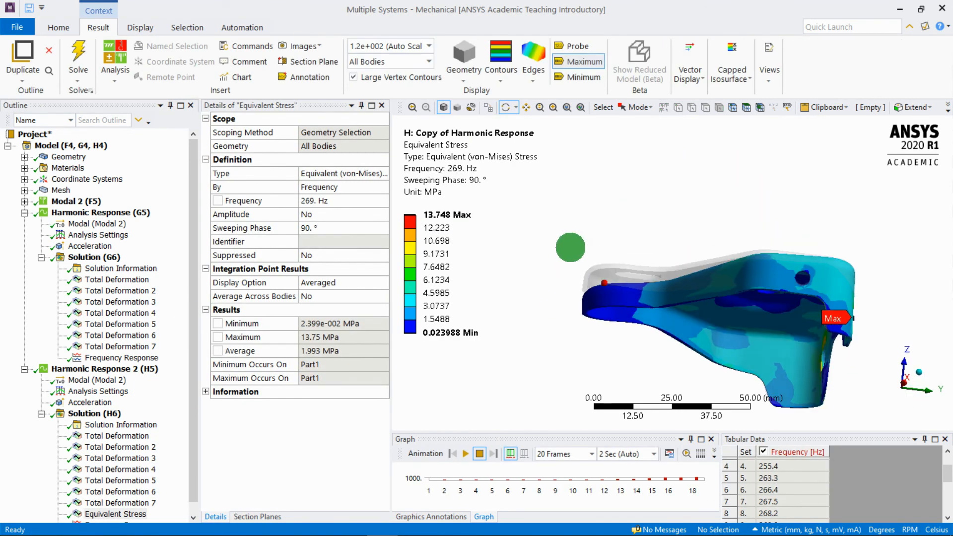
# Animate the equivalent stress result and inspect the stress distribution around the bracket's mounting holes.
pyautogui.moveTo(611, 298); pyautogui.dragTo(622, 278)
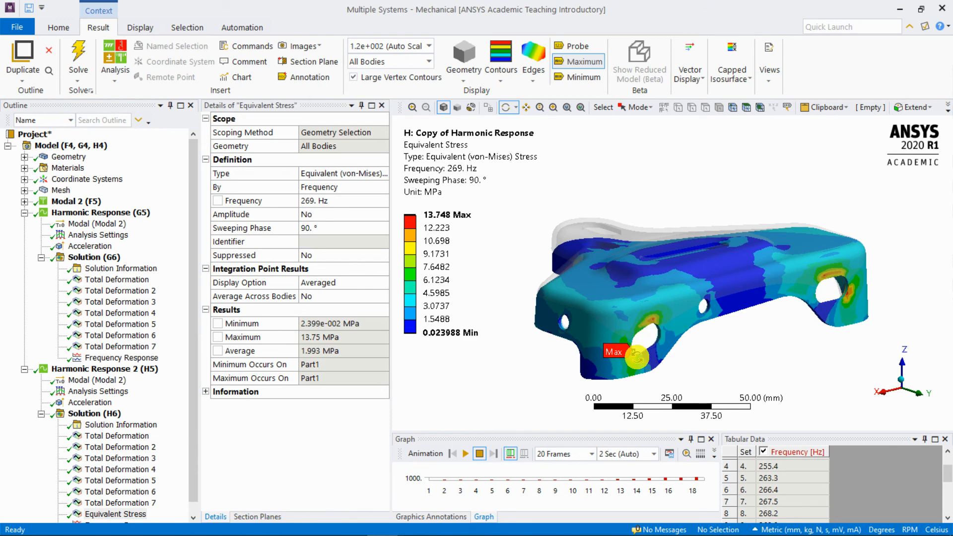
pyautogui.click(465, 453)
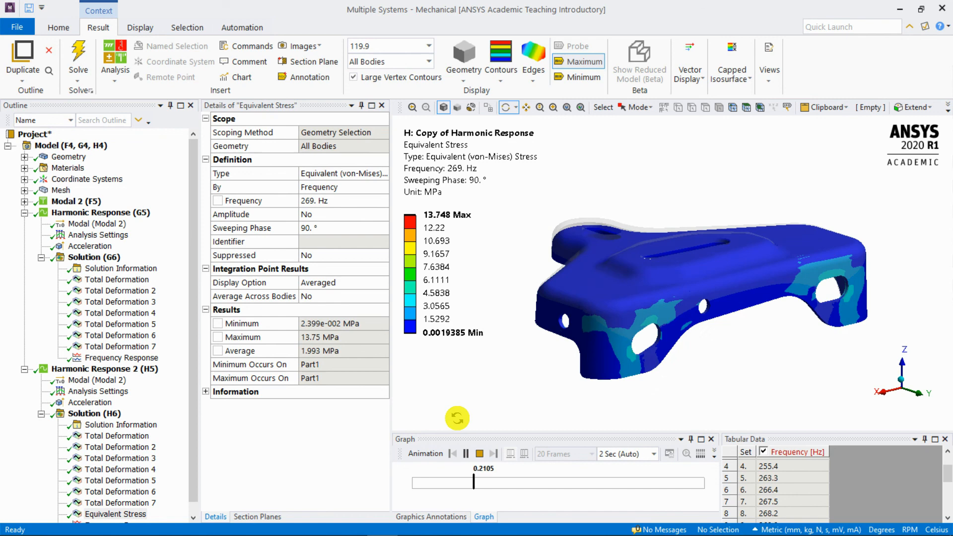
pyautogui.click(478, 453)
pyautogui.moveTo(553, 293); pyautogui.dragTo(629, 291, button='middle')
pyautogui.moveTo(597, 282); pyautogui.dragTo(590, 270)
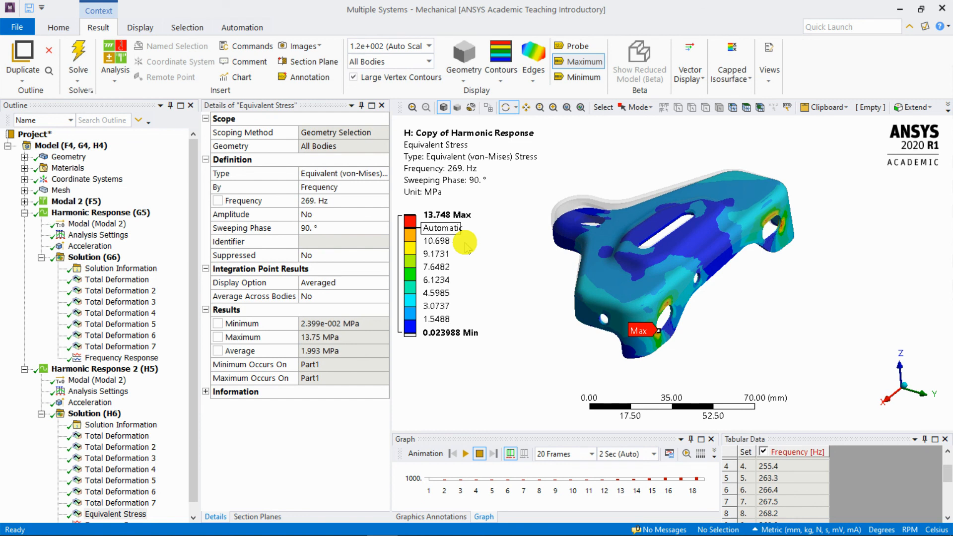
pyautogui.moveTo(531, 159); pyautogui.dragTo(541, 169)
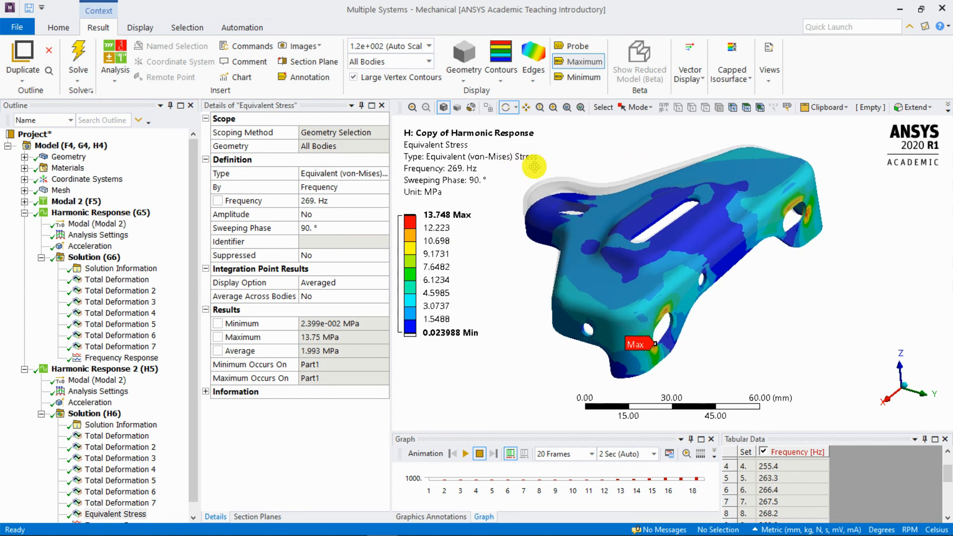
pyautogui.scroll(-1, 636, 176)
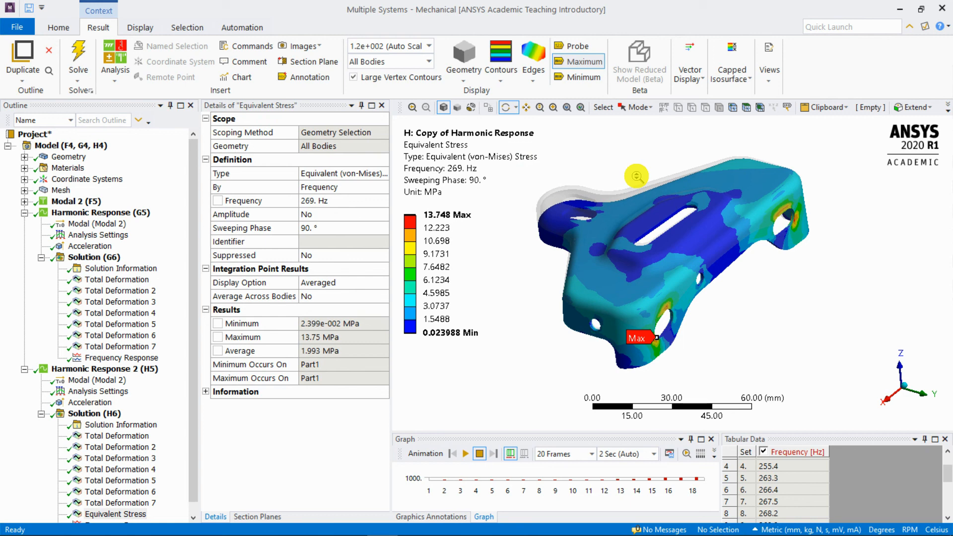
pyautogui.scroll(-1, 149, 476)
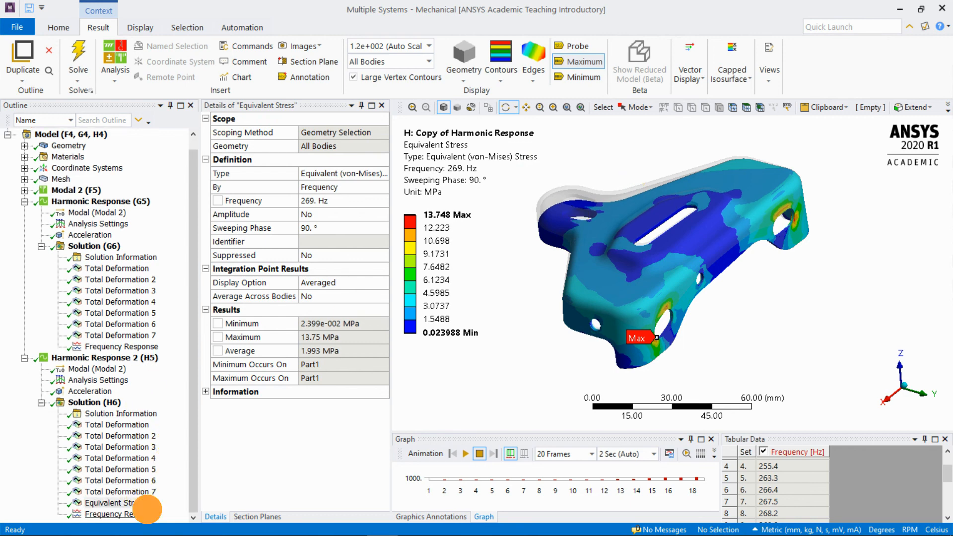
# Review the copied analysis's frequency response, equivalent stress, acceleration load and analysis settings, including the expanded Damping Controls.
pyautogui.click(146, 509)
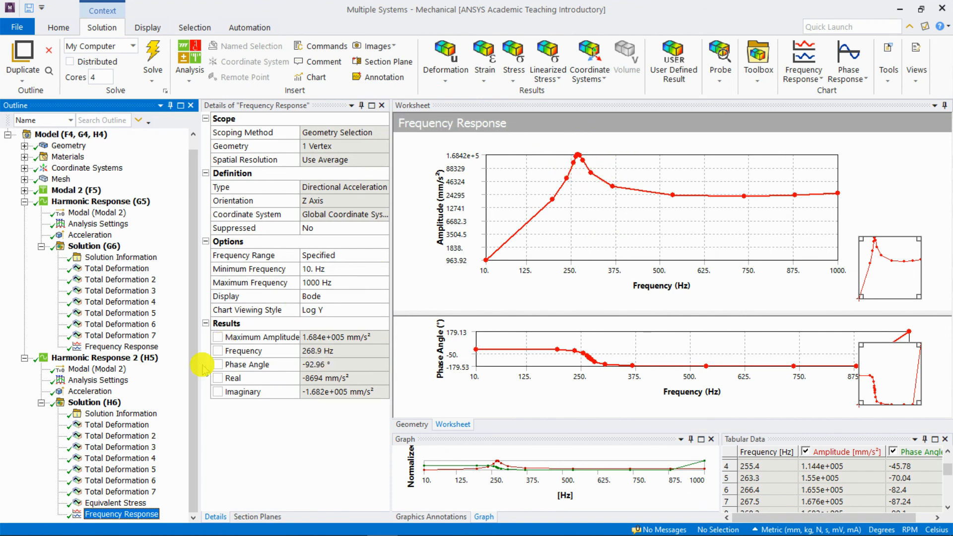
pyautogui.click(133, 502)
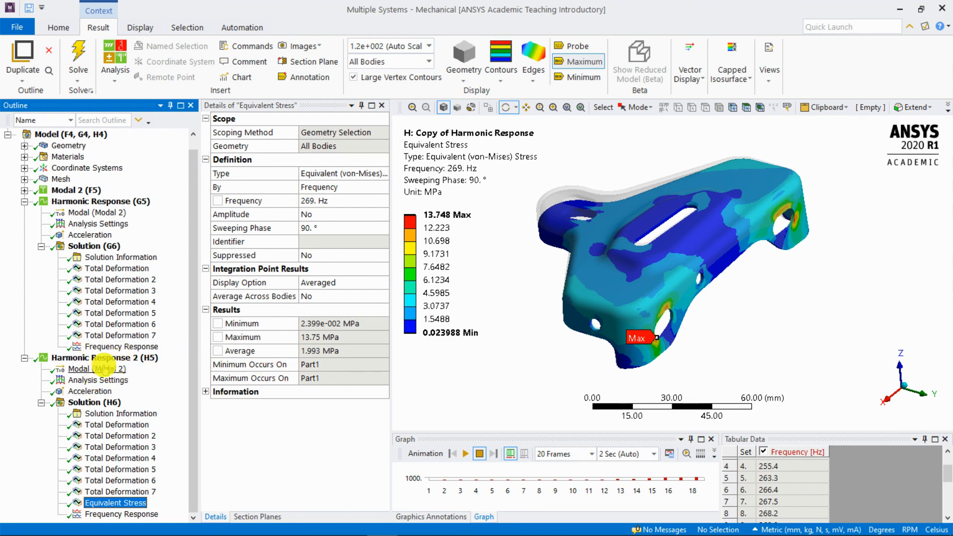
pyautogui.click(100, 390)
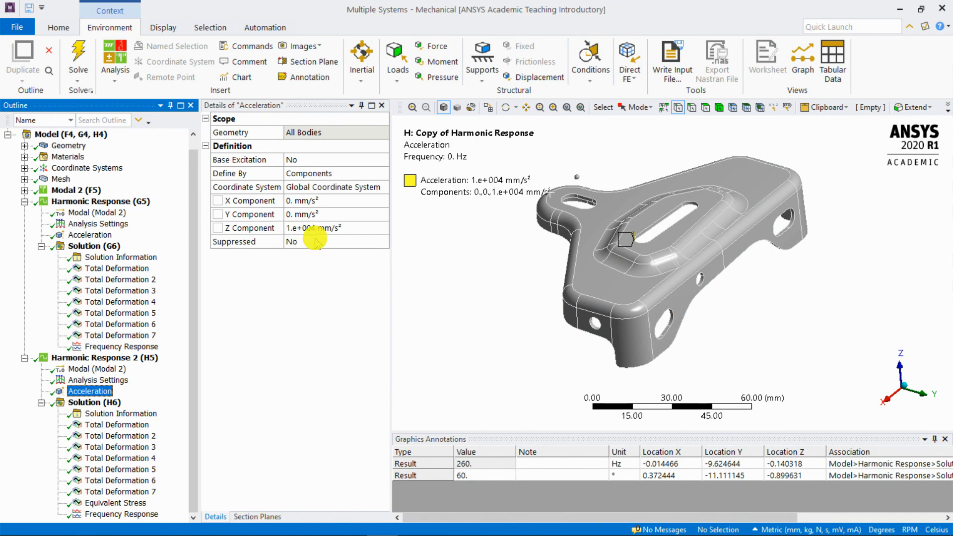
pyautogui.click(98, 380)
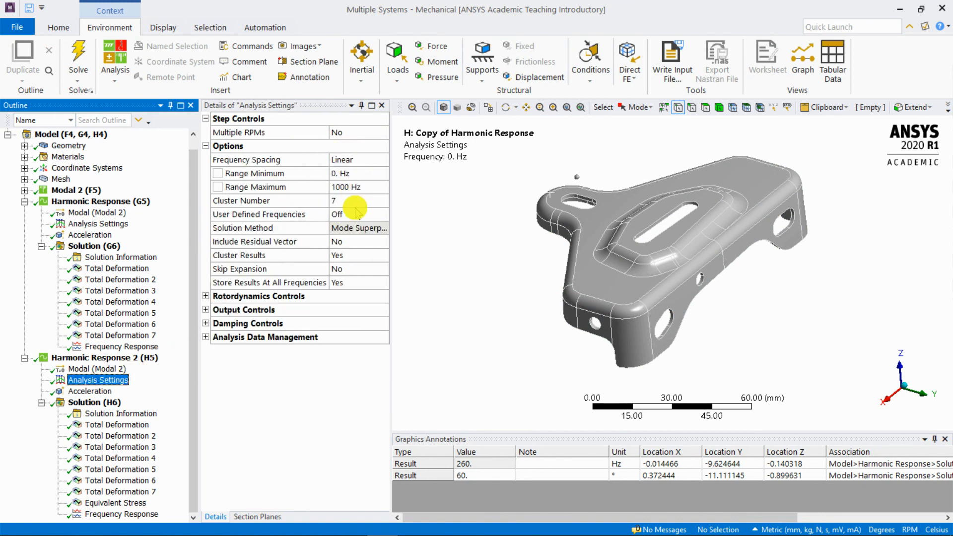
pyautogui.click(205, 323)
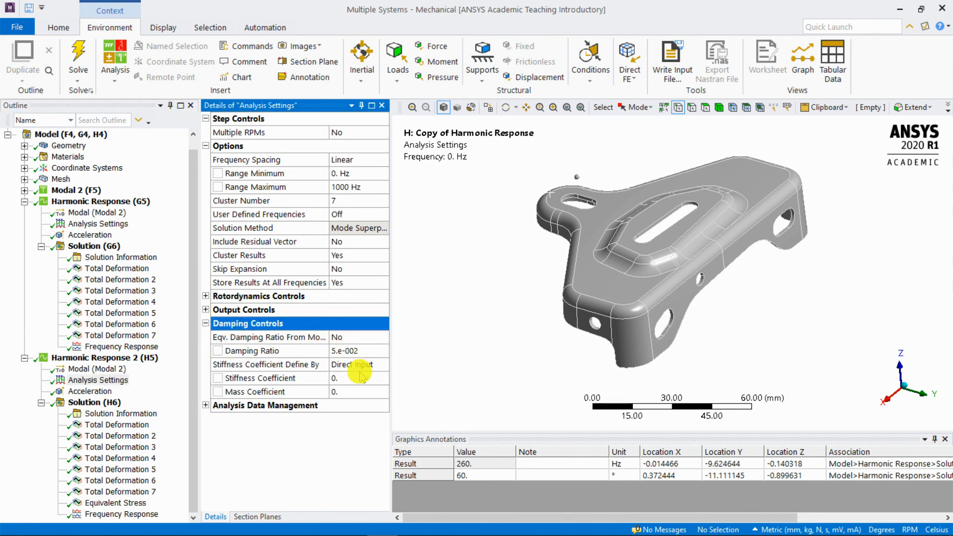